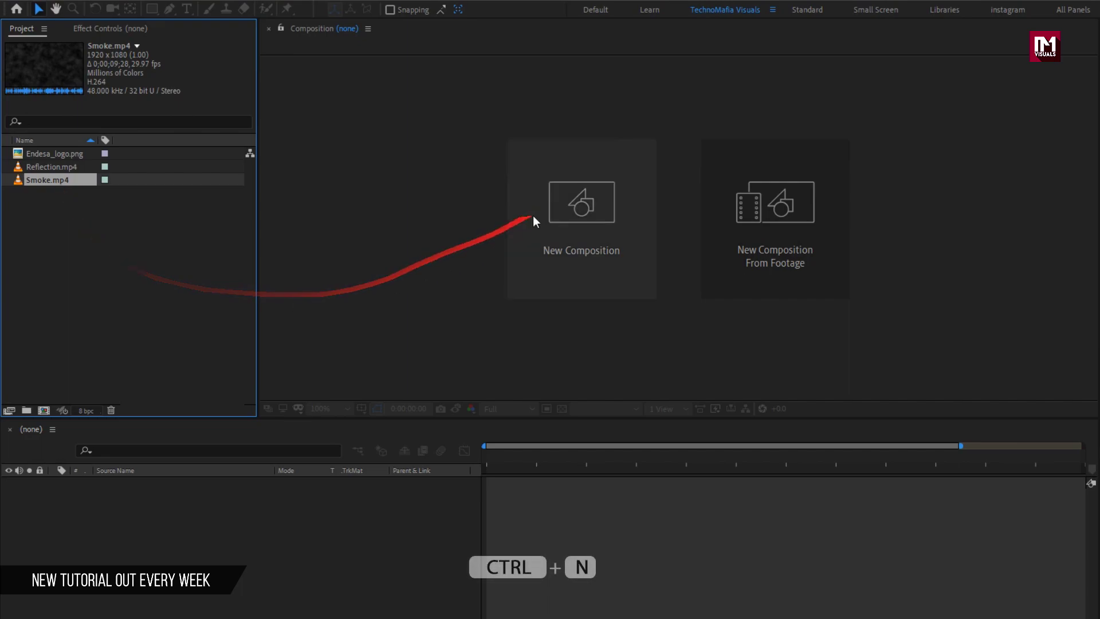
# Create a 1920 x 1080 composition named Logo_Reveal at 29.97 fps with a duration of 6 seconds
pyautogui.click(559, 204)
pyautogui.write('Logo_Reveal')
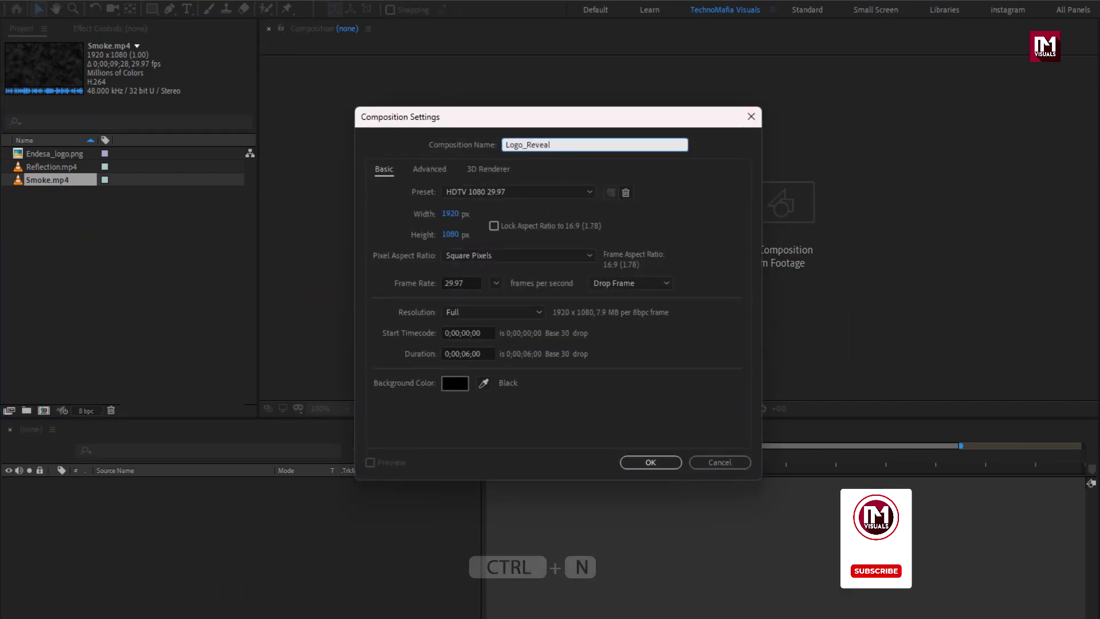
pyautogui.click(643, 462)
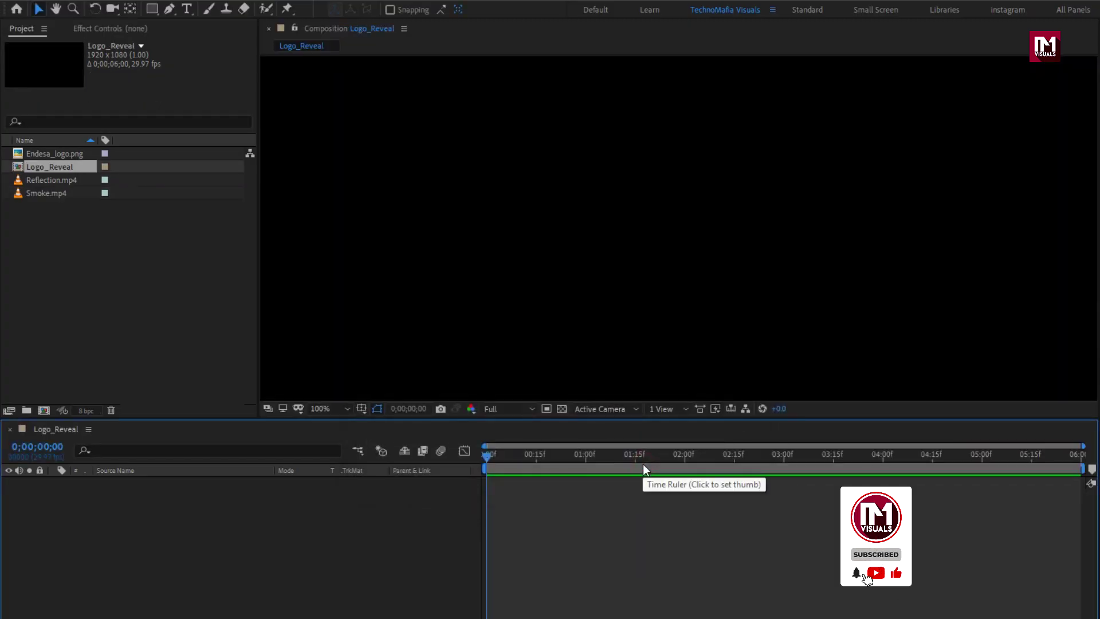
pyautogui.click(337, 409)
pyautogui.click(338, 431)
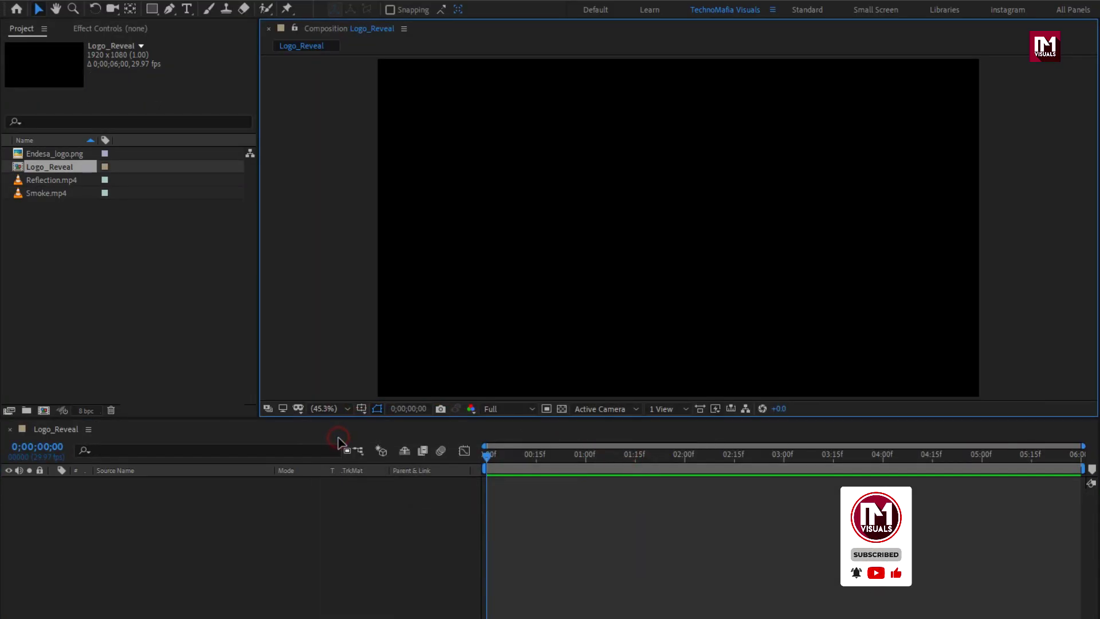
# Add a full-size black solid layer named BG to the Logo_Reveal composition
pyautogui.rightClick(140, 539)
pyautogui.moveTo(178, 383)
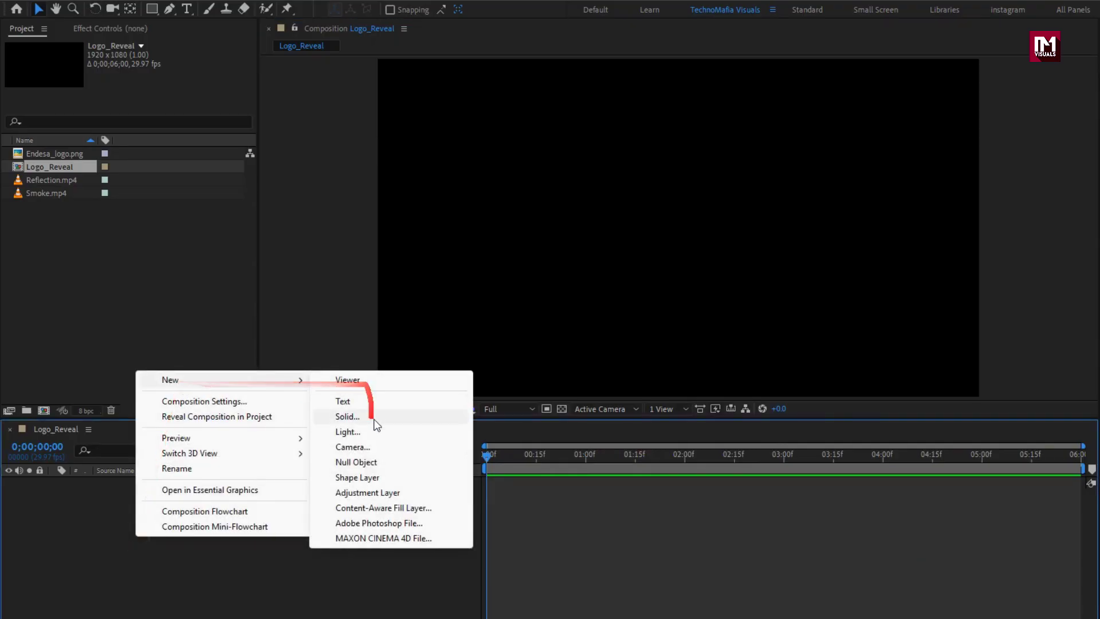
pyautogui.click(373, 421)
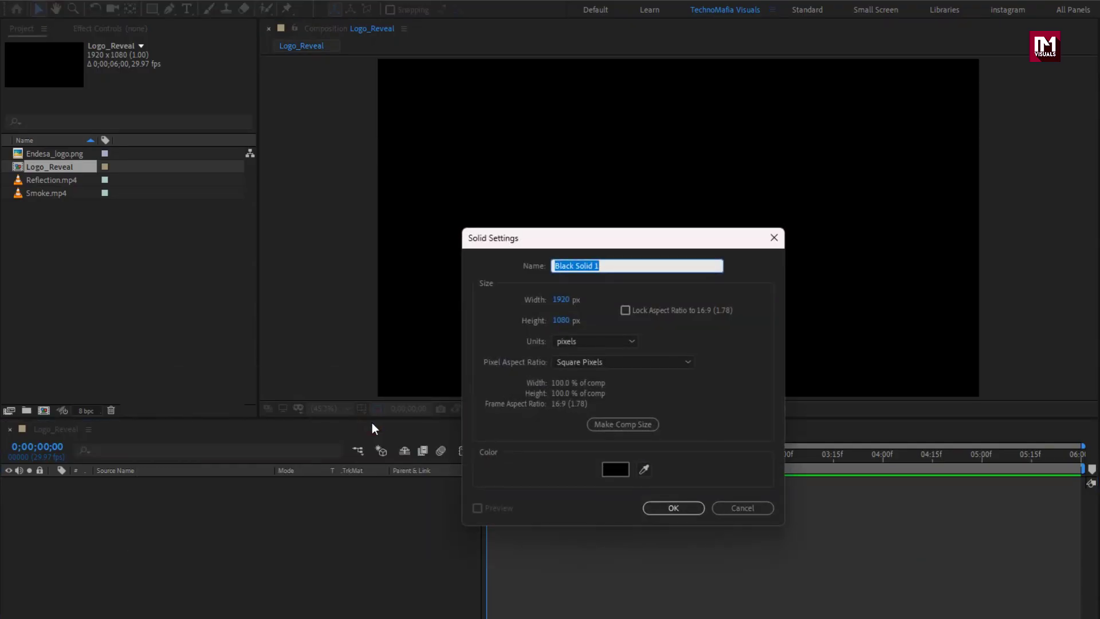
pyautogui.write('BG')
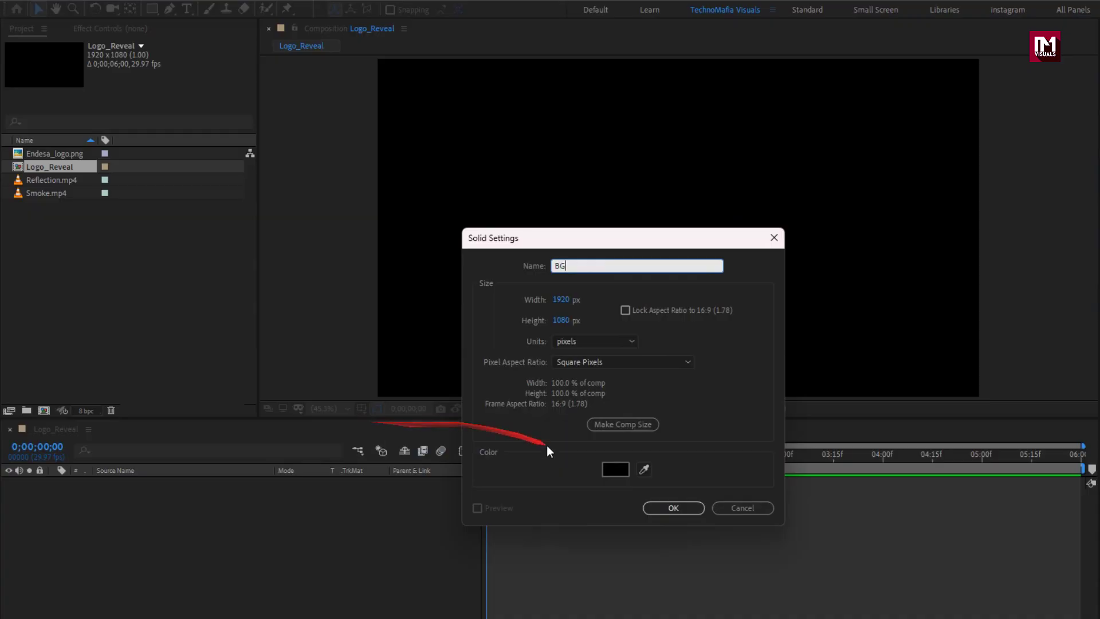
pyautogui.click(657, 507)
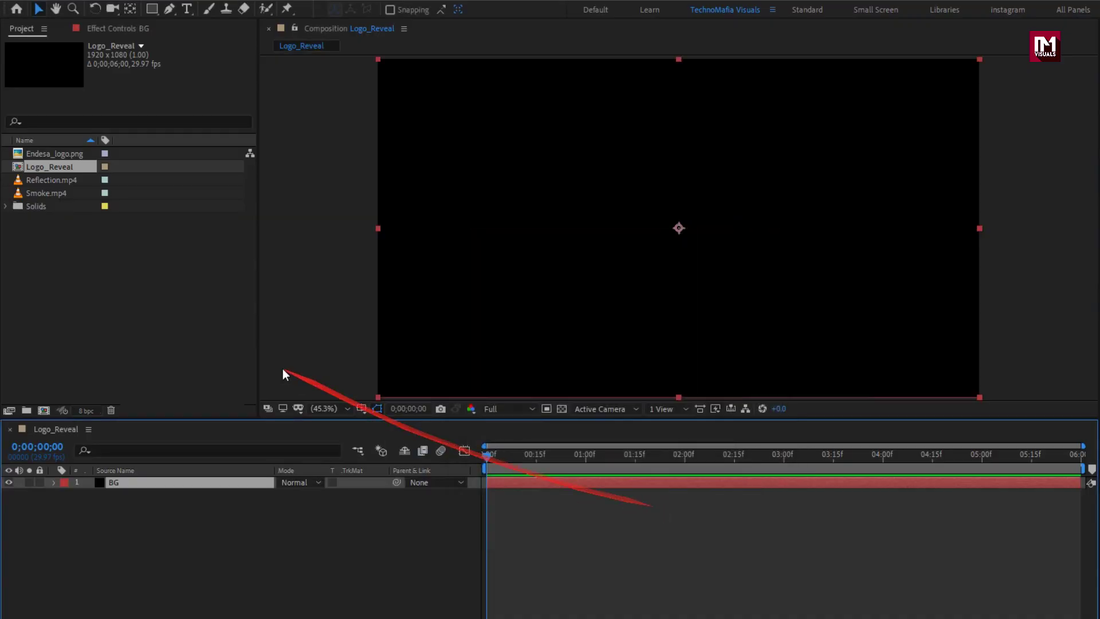
# Place Endesa_logo.png above the BG layer in the timeline and scale it down to about 47%
pyautogui.click(53, 152)
pyautogui.moveTo(57, 153); pyautogui.dragTo(178, 481)
pyautogui.press('s')
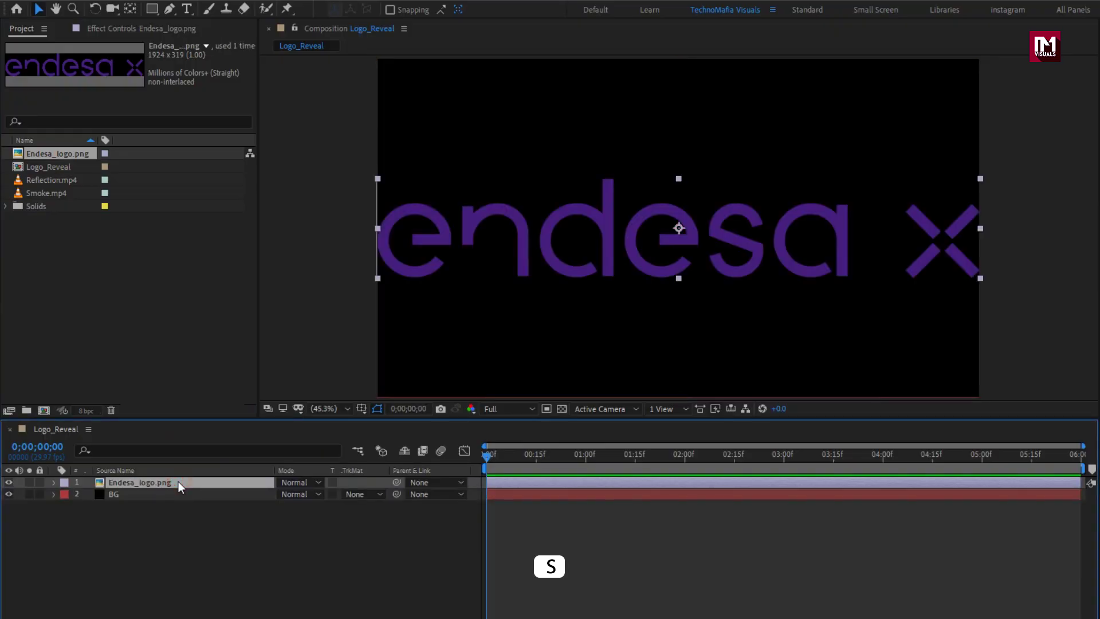
pyautogui.press('s')
pyautogui.moveTo(319, 496); pyautogui.dragTo(289, 496)
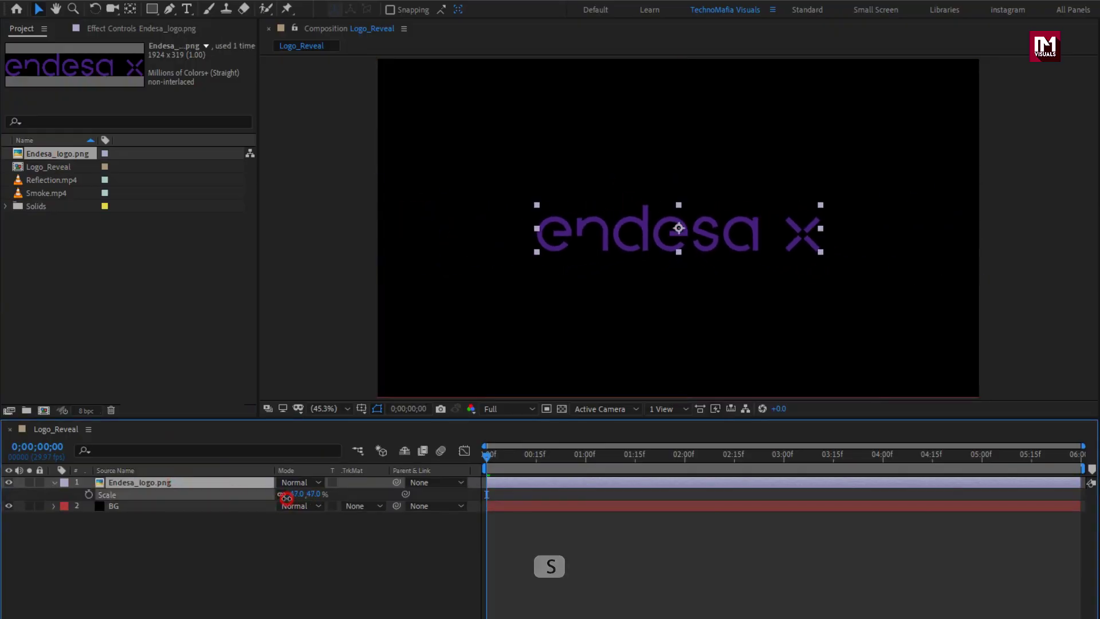
pyautogui.click(56, 483)
# Pre-compose the Endesa_logo.png layer as Logo, moving all attributes into the new composition
pyautogui.rightClick(122, 485)
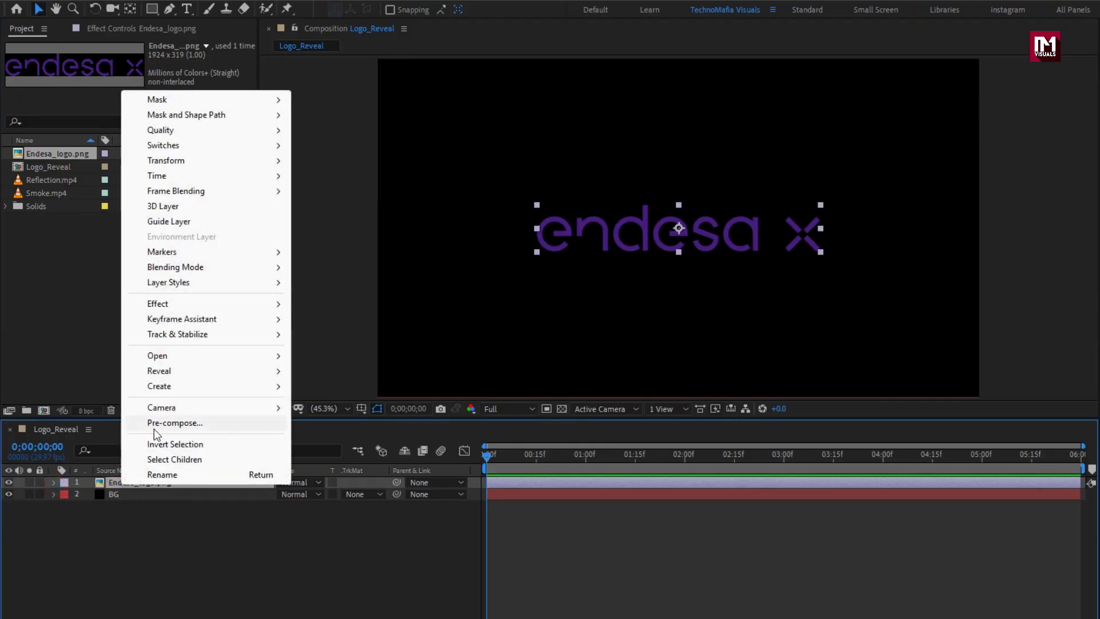
pyautogui.click(155, 428)
pyautogui.write('Logo')
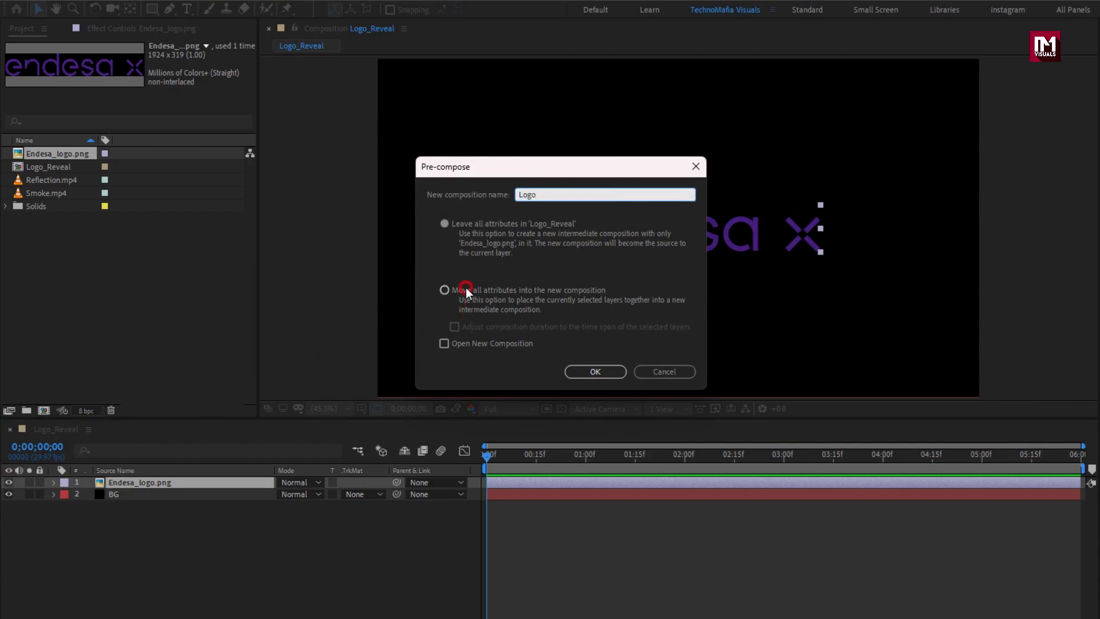
pyautogui.click(444, 290)
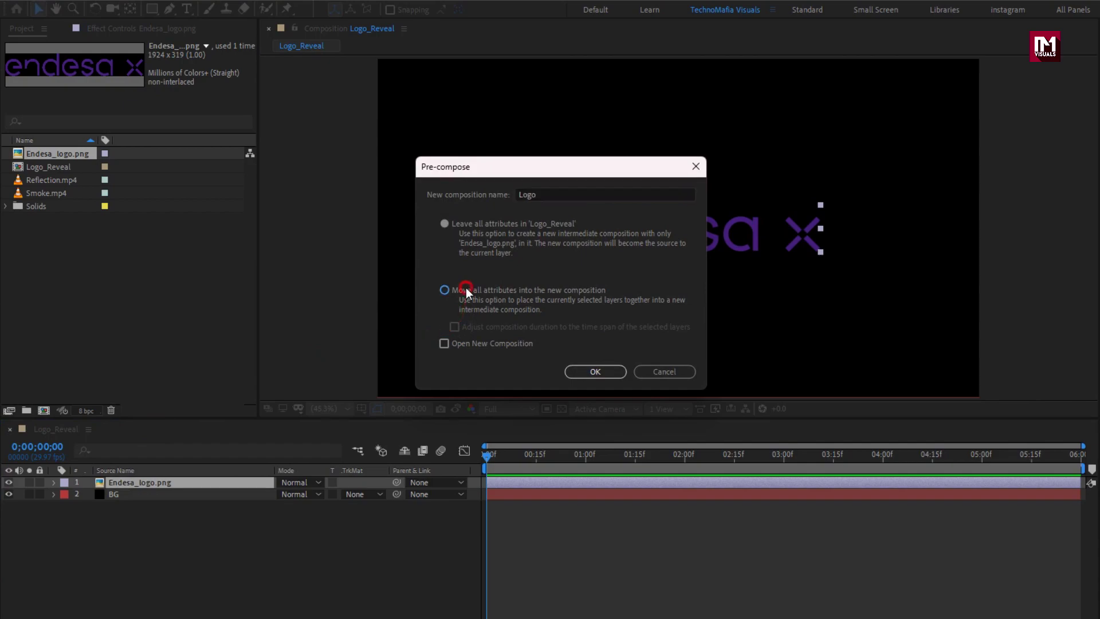
pyautogui.click(593, 371)
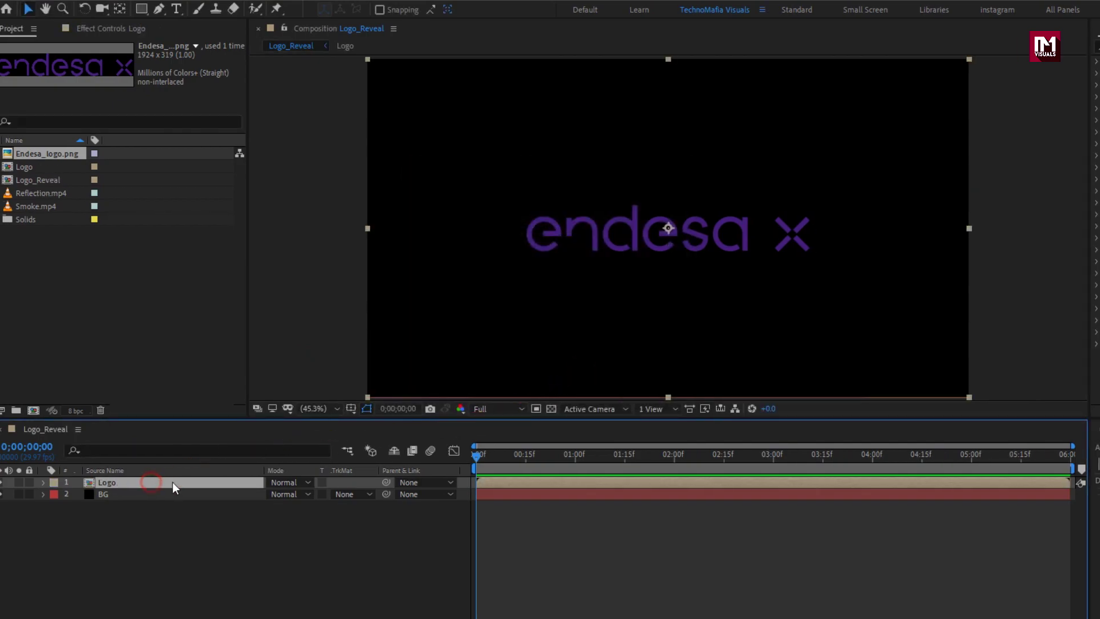
# Find the Vegas effect and apply it to the Logo layer
pyautogui.click(984, 46)
pyautogui.write('vegas')
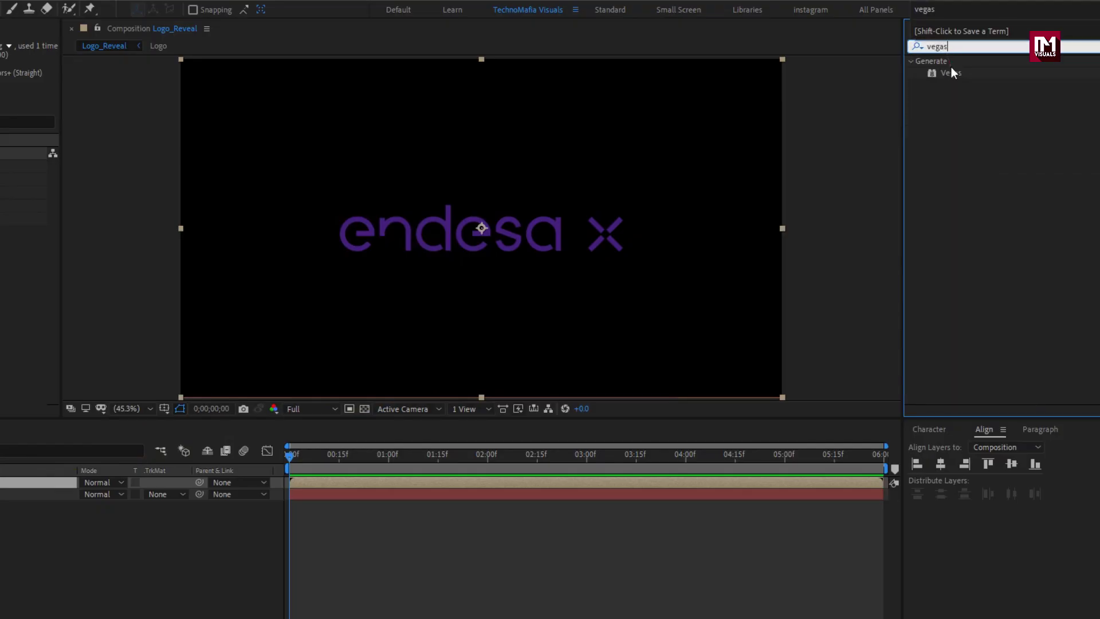
pyautogui.doubleClick(951, 72)
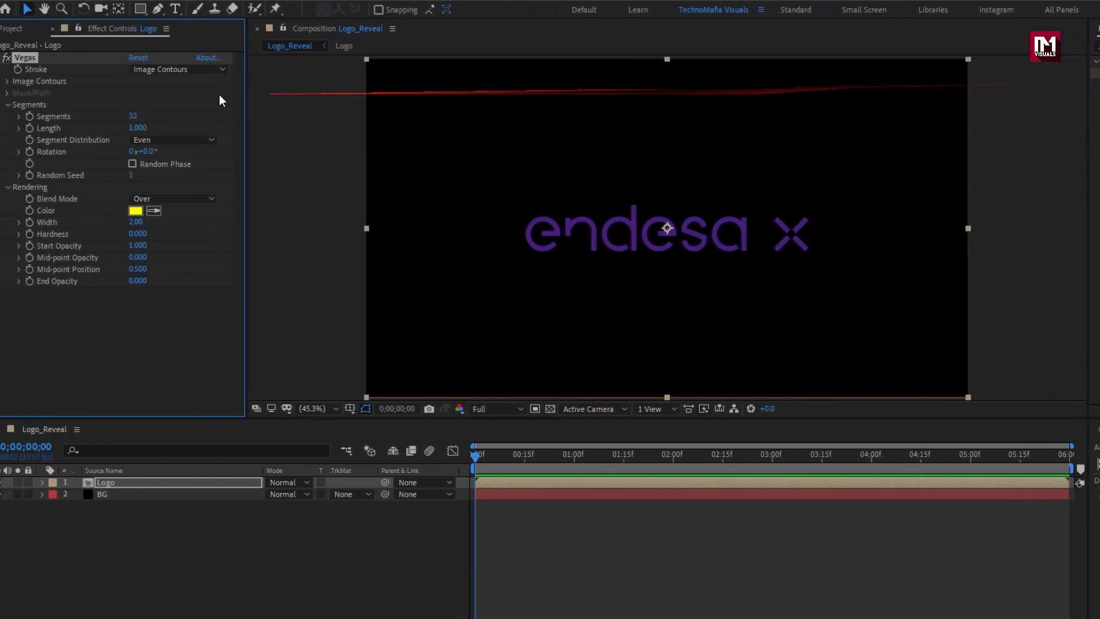
# Set the Vegas image contours channel to Alpha and the number of segments to 1
pyautogui.click(22, 81)
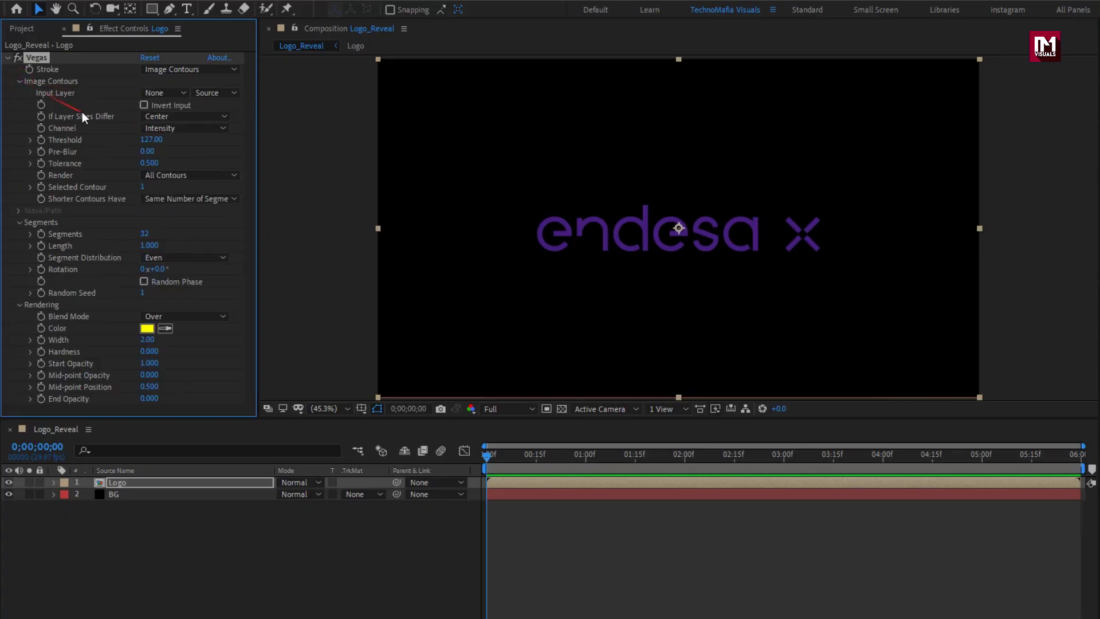
pyautogui.click(197, 126)
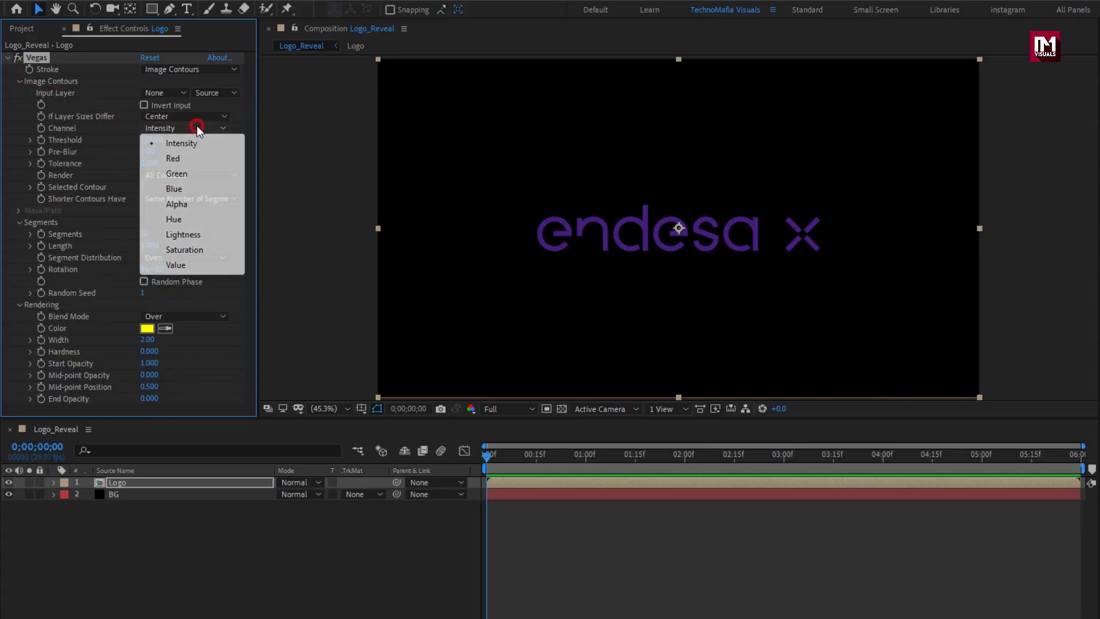
pyautogui.click(197, 203)
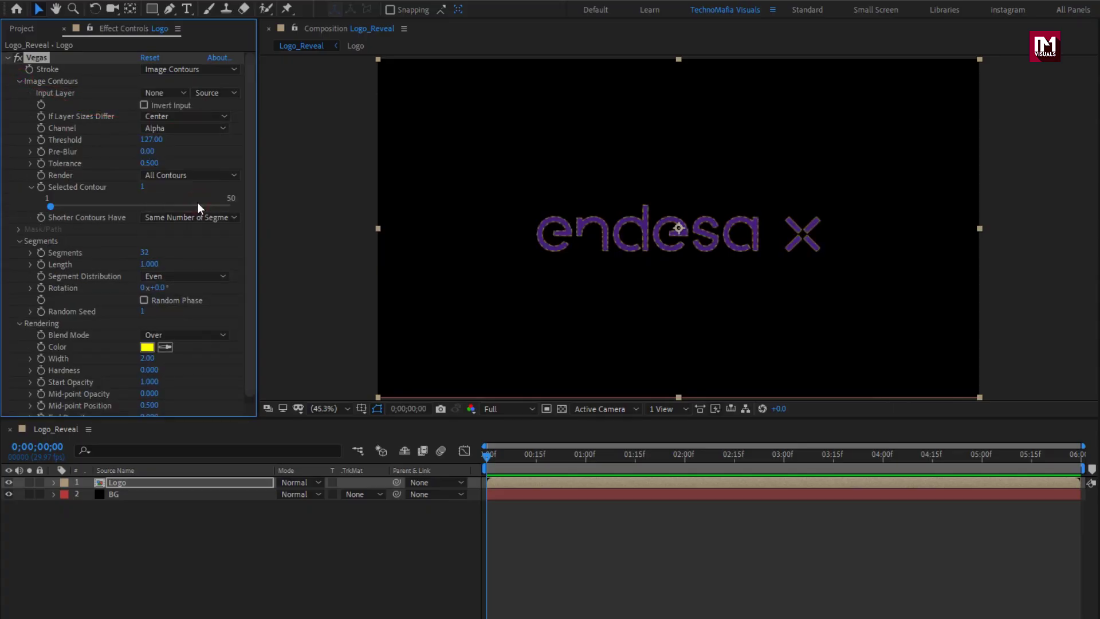
pyautogui.click(24, 84)
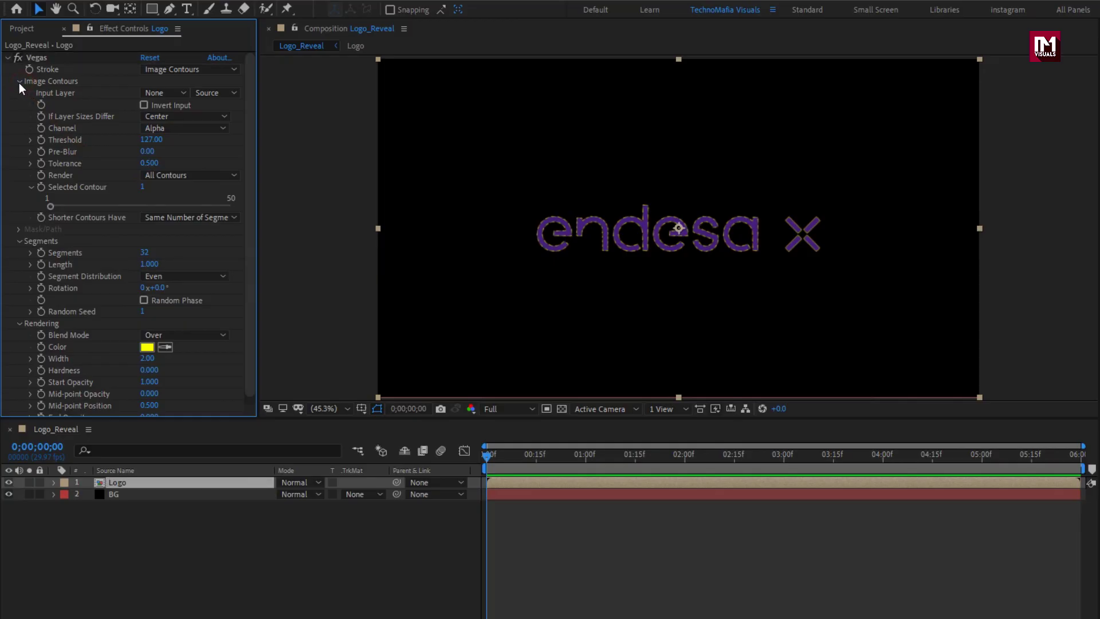
pyautogui.click(20, 82)
pyautogui.click(143, 117)
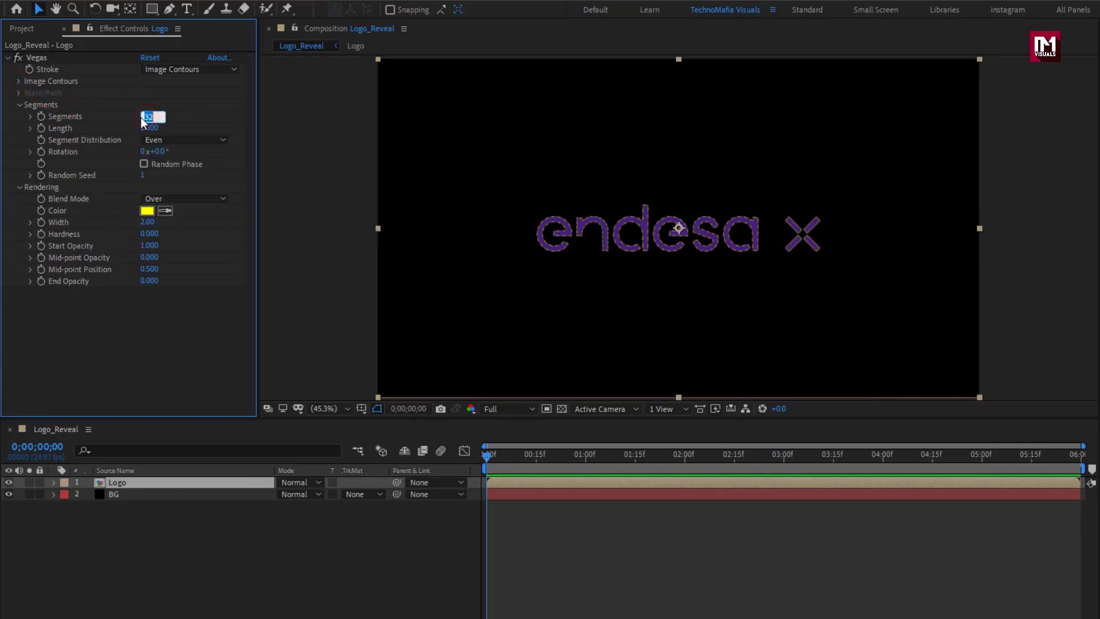
pyautogui.write('1')
pyautogui.press('Return')
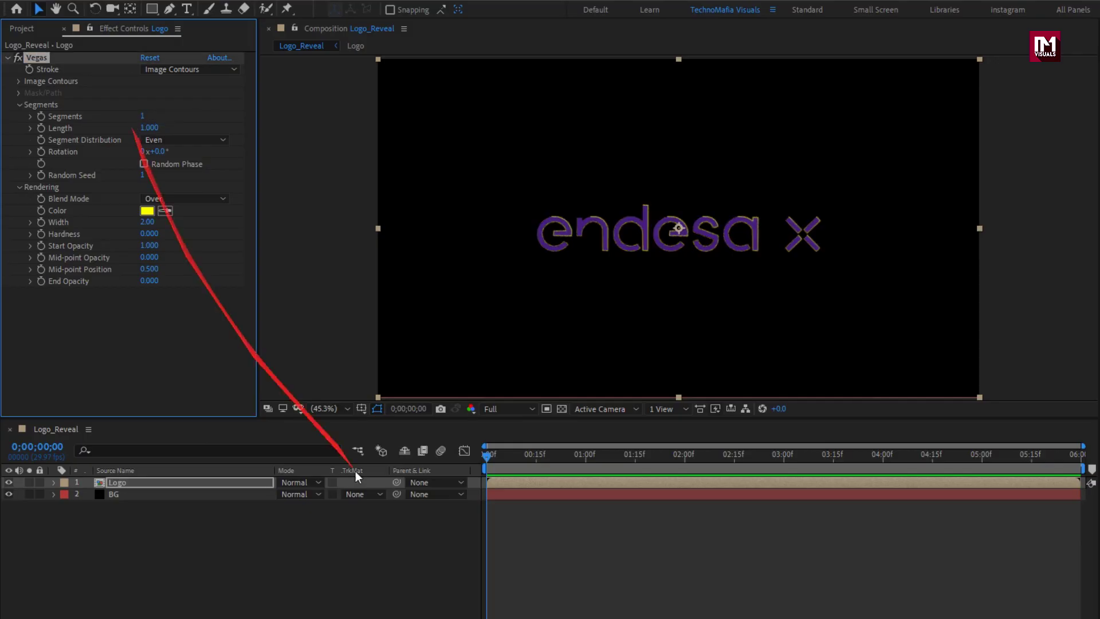
# Keyframe the Vegas rotation at 0 revolutions at the composition's end and 1 revolution at its start
pyautogui.moveTo(504, 457); pyautogui.dragTo(1084, 460)
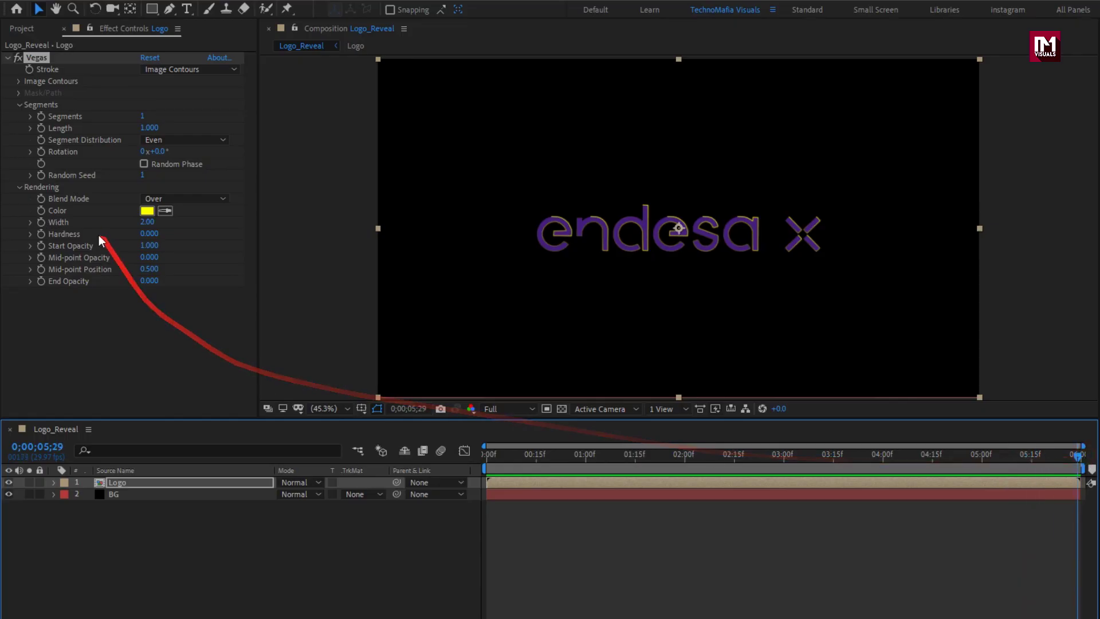
pyautogui.click(41, 152)
pyautogui.moveTo(504, 454); pyautogui.dragTo(483, 458)
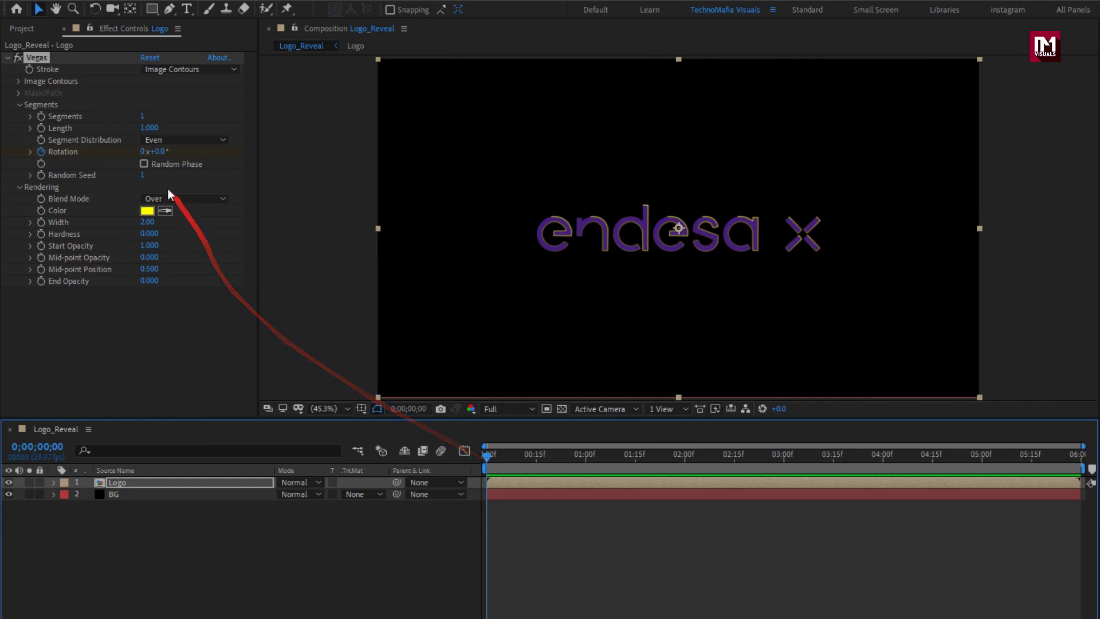
pyautogui.click(142, 152)
pyautogui.write('1')
pyautogui.press('Return')
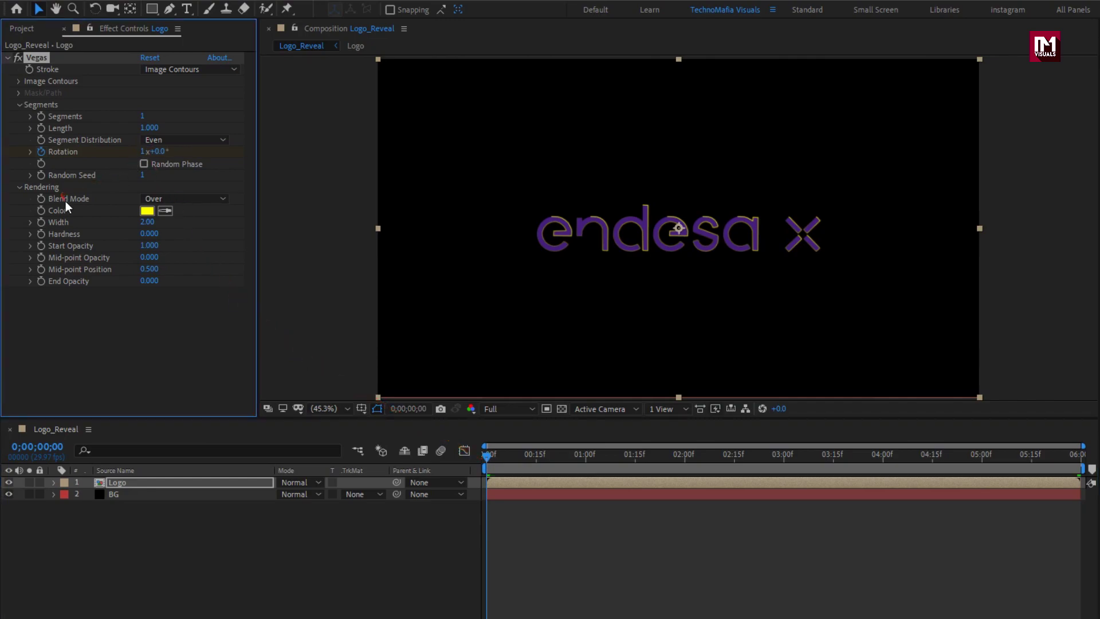
# Set the Vegas blend mode to Stencil and scrub through the outline animation to 0;00;03;18
pyautogui.click(188, 198)
pyautogui.click(195, 258)
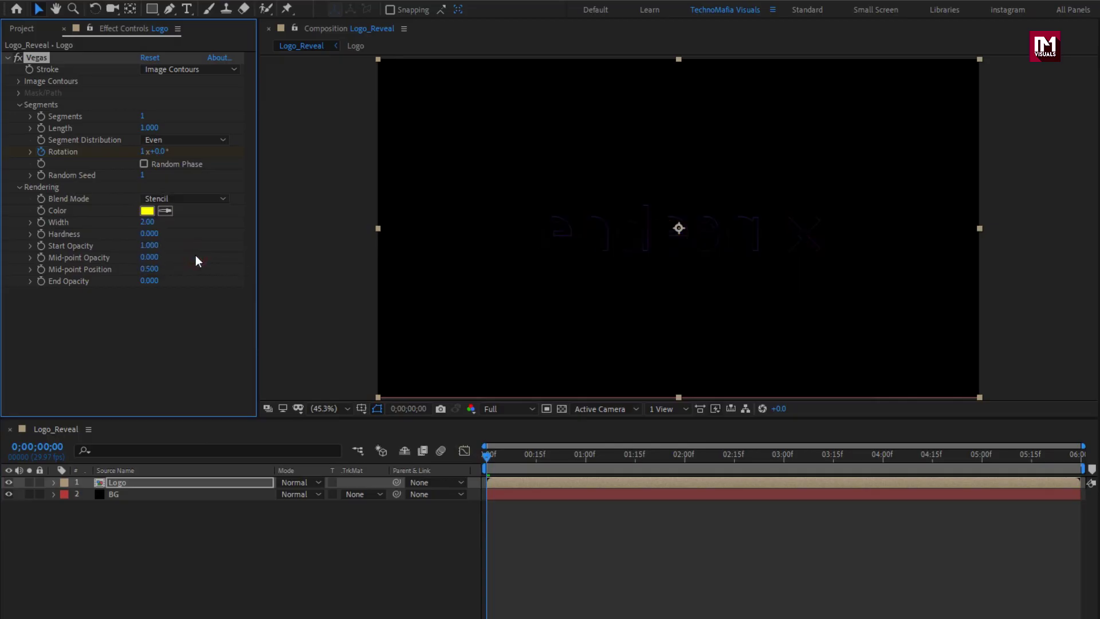
pyautogui.moveTo(509, 458); pyautogui.dragTo(517, 462)
pyautogui.moveTo(805, 462); pyautogui.dragTo(843, 461)
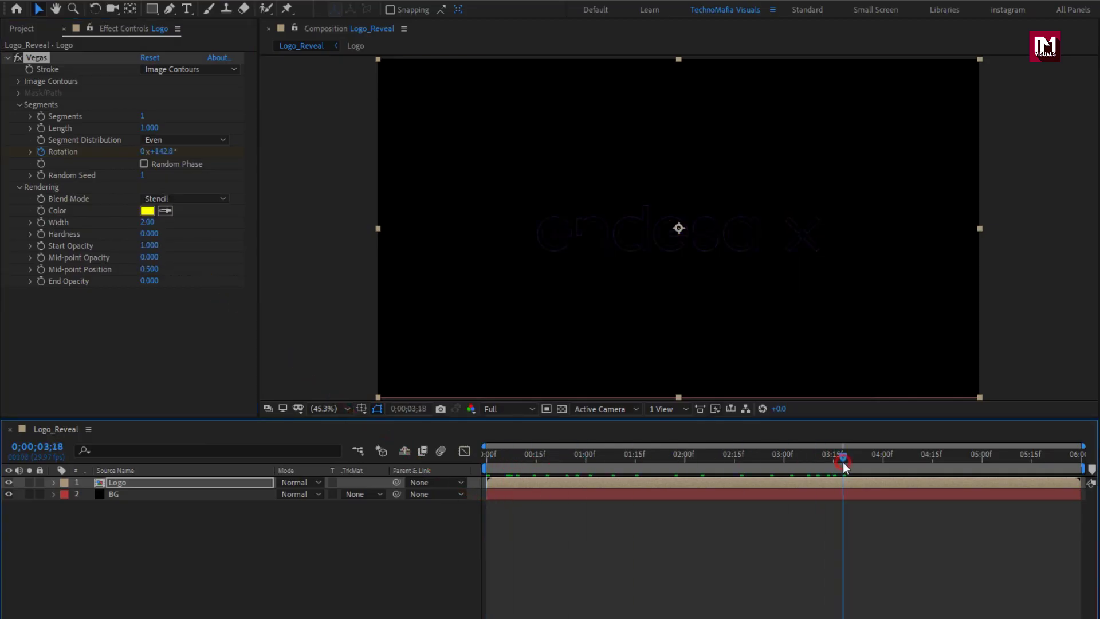
# Set the Vegas stroke width, mid-point opacity and end opacity all to 1
pyautogui.click(141, 223)
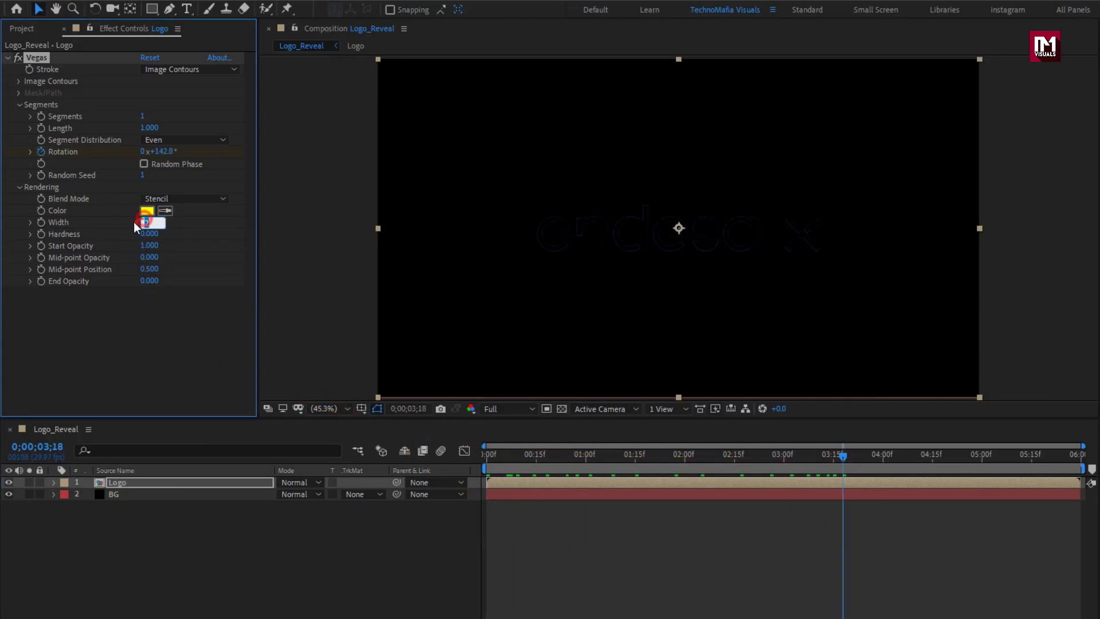
pyautogui.write('1')
pyautogui.press('Return')
pyautogui.click(149, 257)
pyautogui.click(144, 280)
# Keyframe the Logo layer's opacity from 0% at the start to 100% at 2 seconds
pyautogui.press('t')
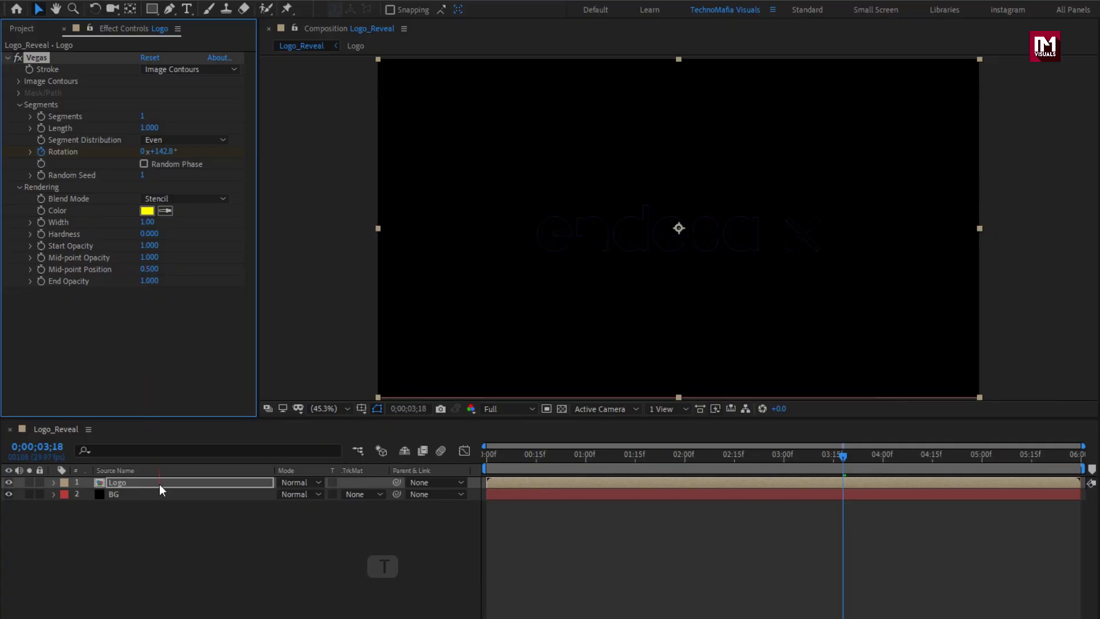
pyautogui.click(159, 483)
pyautogui.press('t')
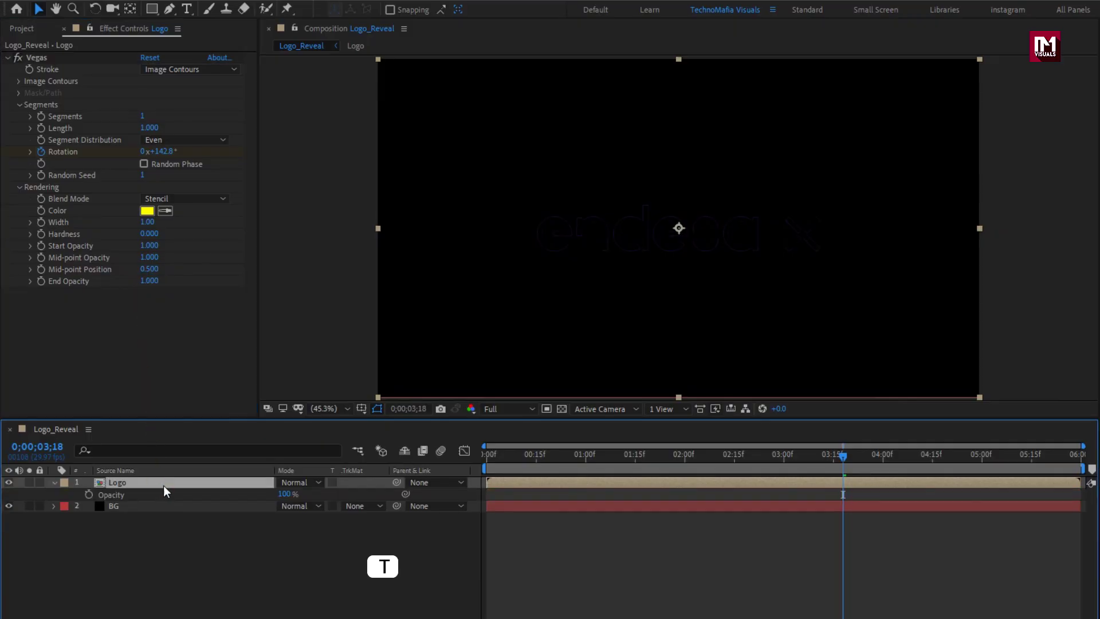
pyautogui.moveTo(602, 458); pyautogui.dragTo(685, 461)
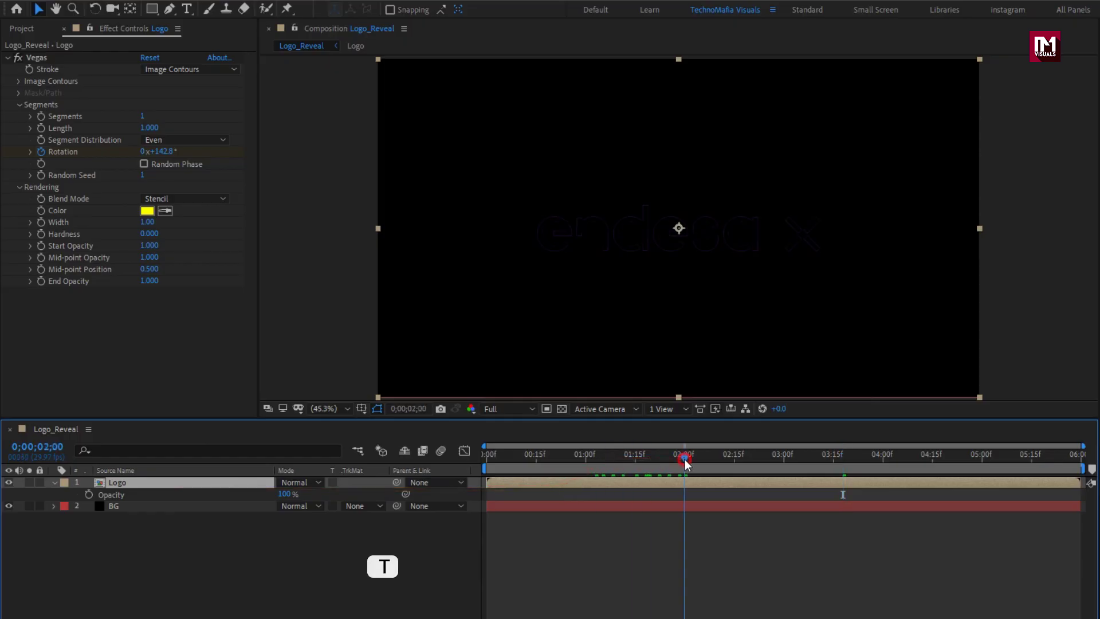
pyautogui.click(86, 493)
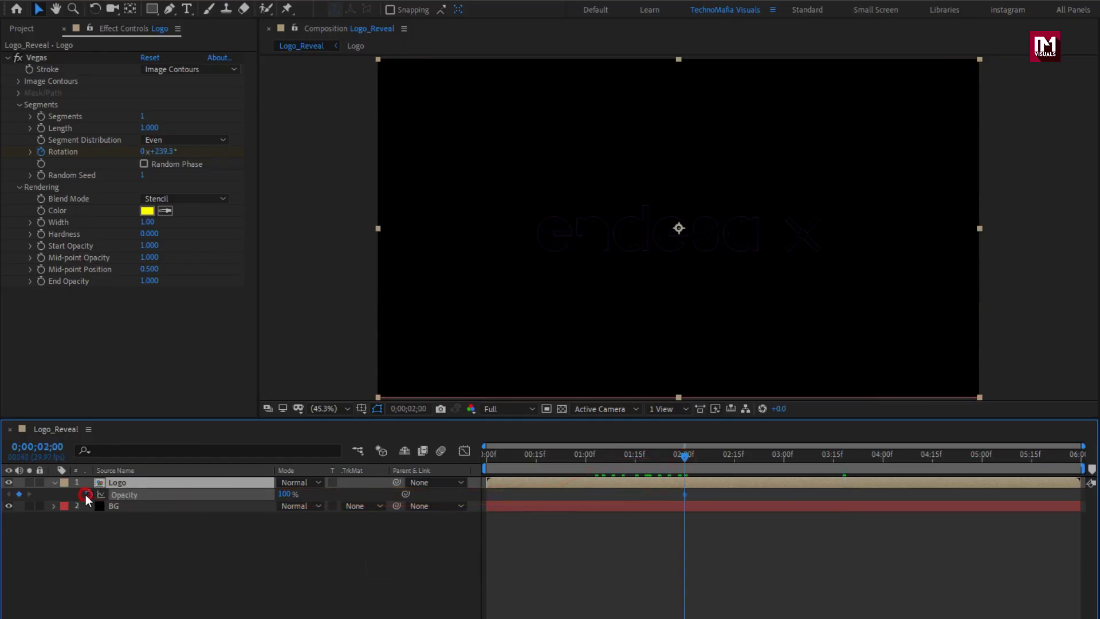
pyautogui.moveTo(493, 452); pyautogui.dragTo(471, 461)
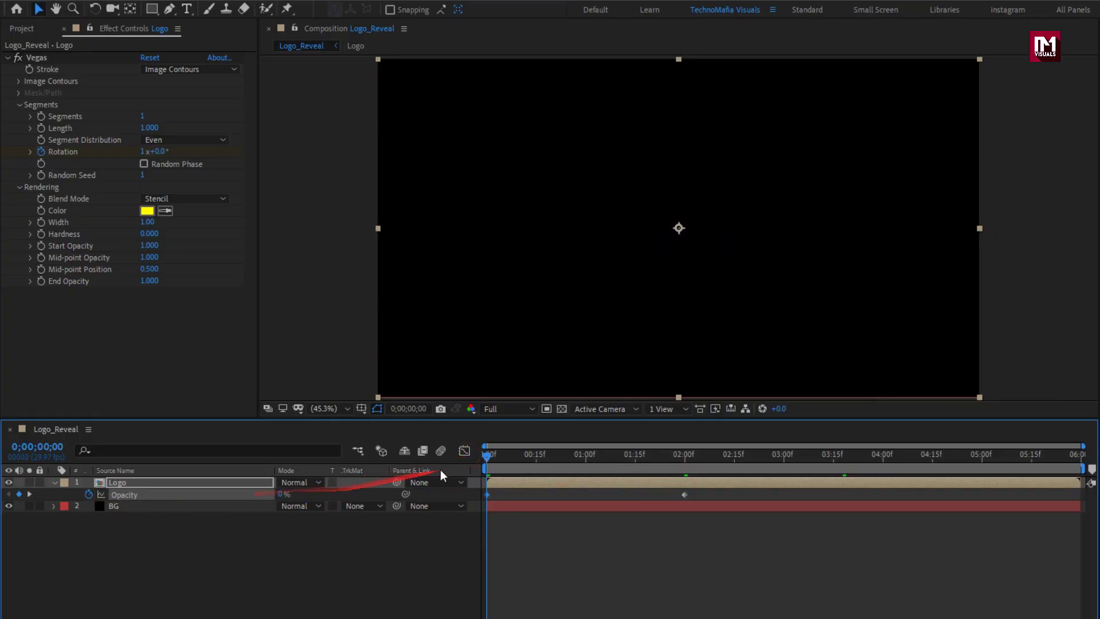
# Easy-ease the Logo layer's 2-second opacity keyframe and lengthen its incoming influence in the speed graph
pyautogui.moveTo(486, 454); pyautogui.dragTo(679, 461)
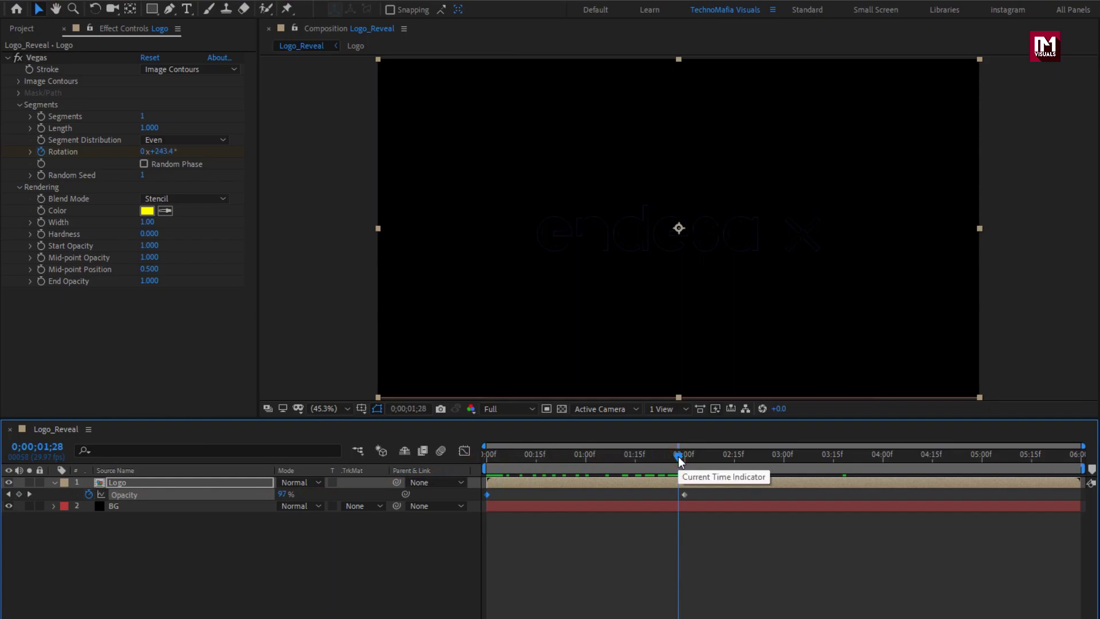
pyautogui.rightClick(684, 493)
pyautogui.moveTo(787, 601)
pyautogui.click(885, 491)
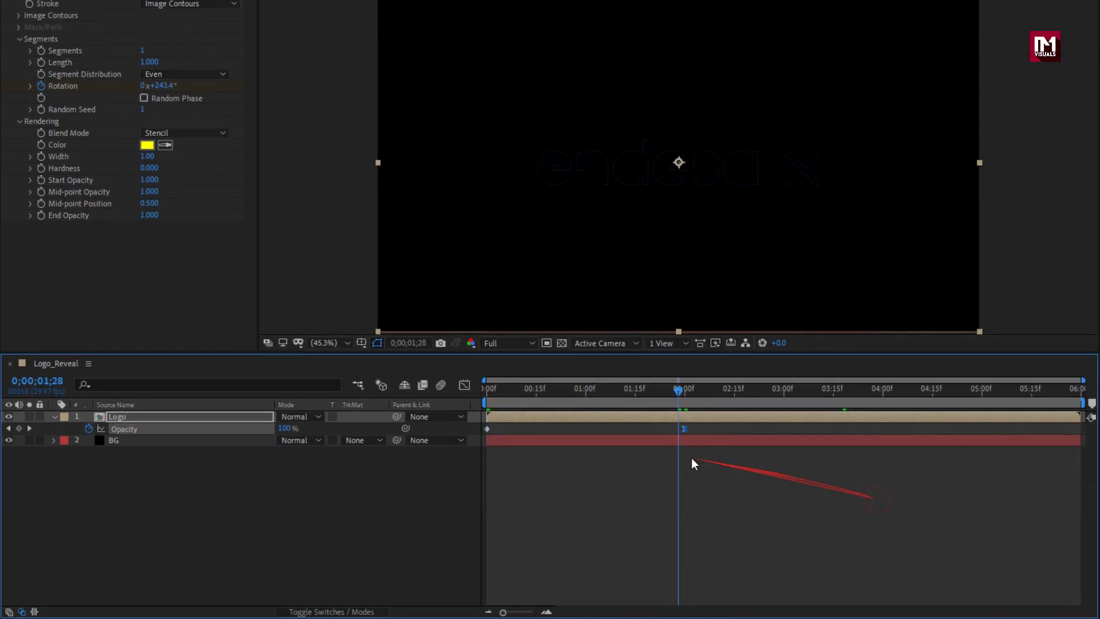
pyautogui.click(464, 385)
pyautogui.moveTo(651, 573); pyautogui.dragTo(630, 573)
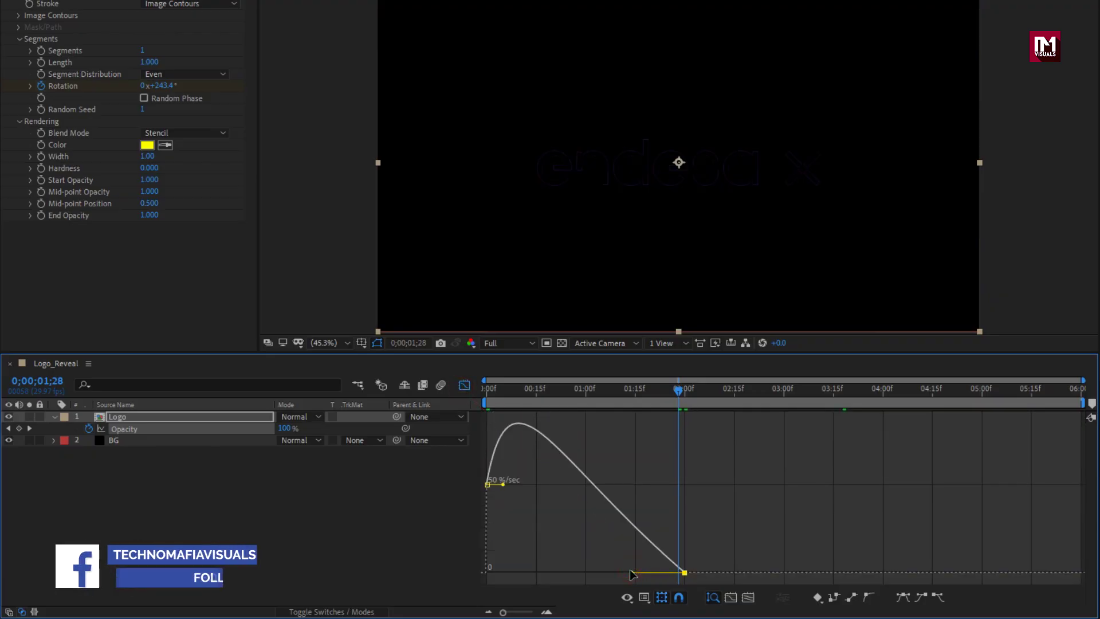
pyautogui.click(464, 384)
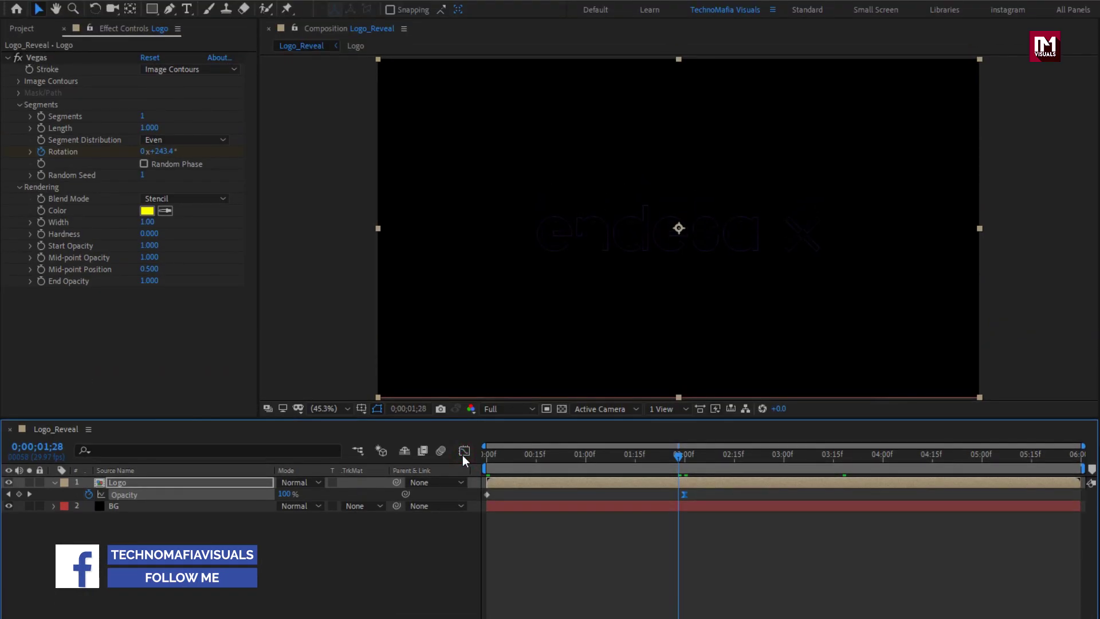
# Collapse the Logo layer's properties and set its blending mode to Add
pyautogui.click(55, 483)
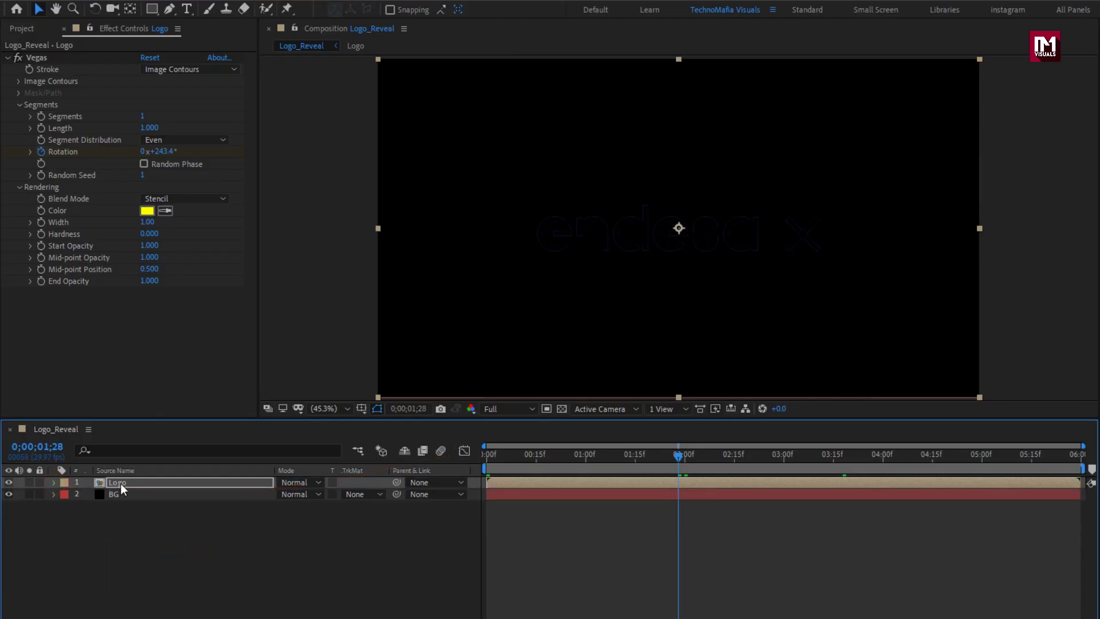
pyautogui.click(296, 483)
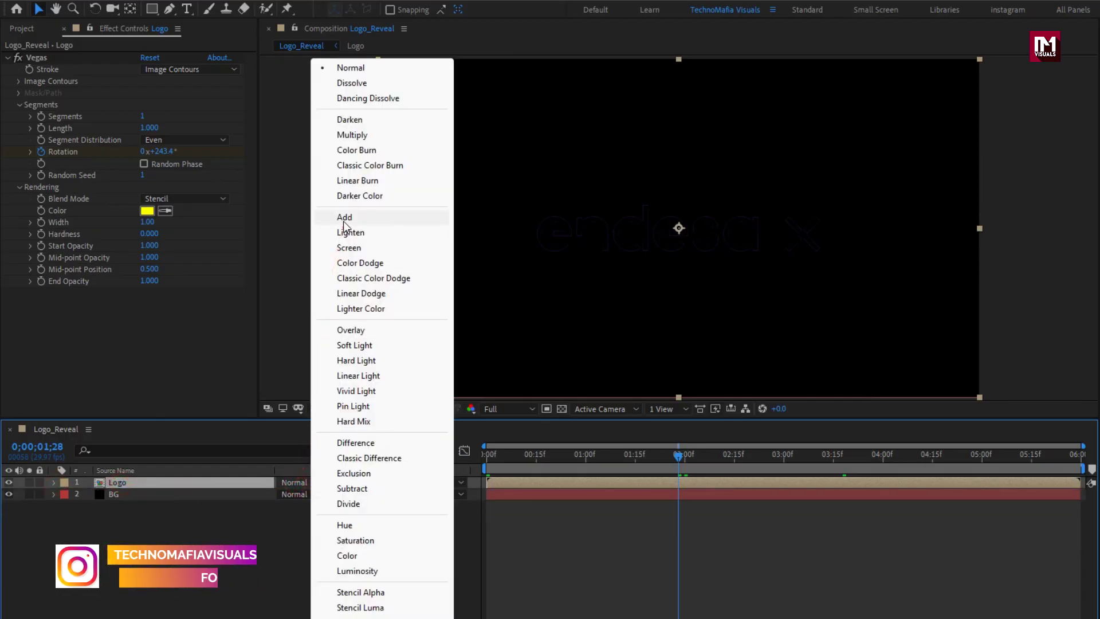
pyautogui.click(342, 222)
# Duplicate the Logo layer and set the copy's Vegas stroke width to 3
pyautogui.click(180, 483)
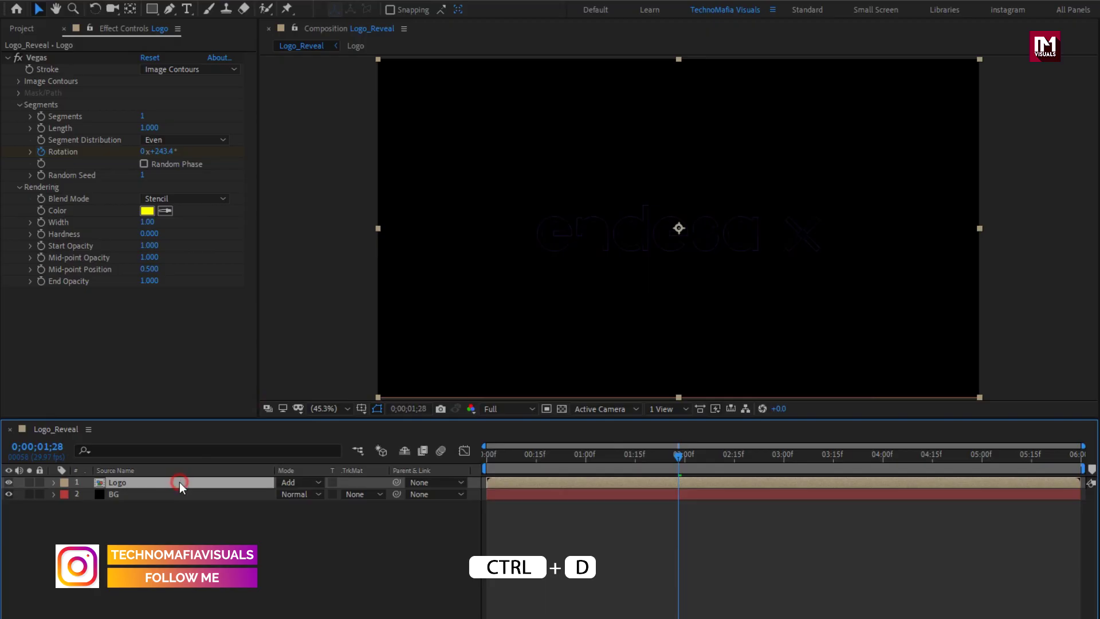
pyautogui.hotkey('ctrl', 'd')
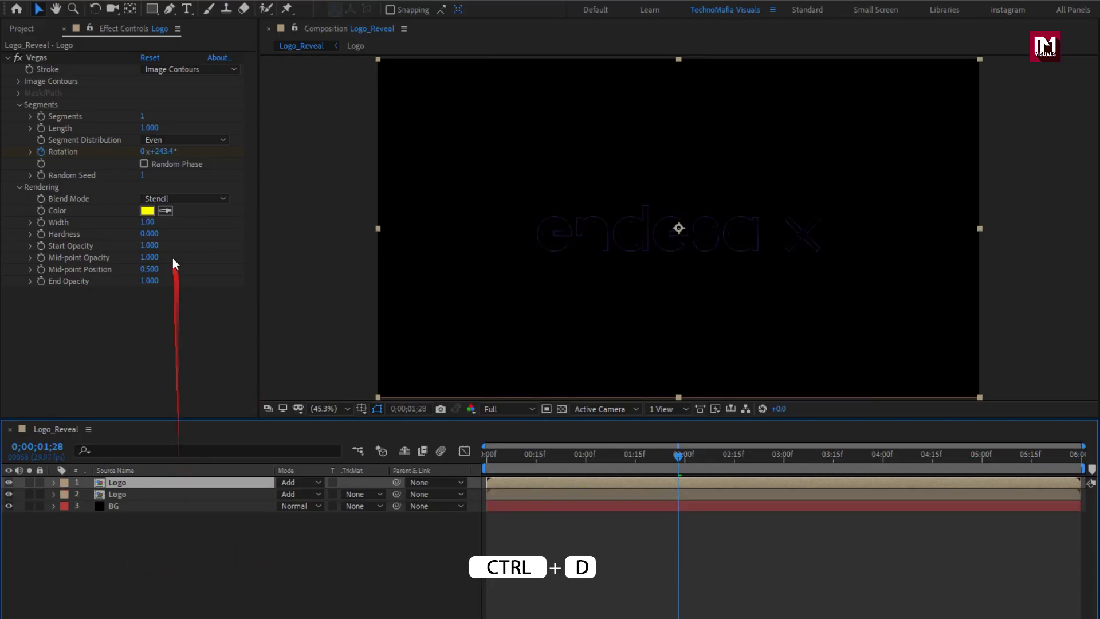
pyautogui.click(148, 222)
pyautogui.write('3')
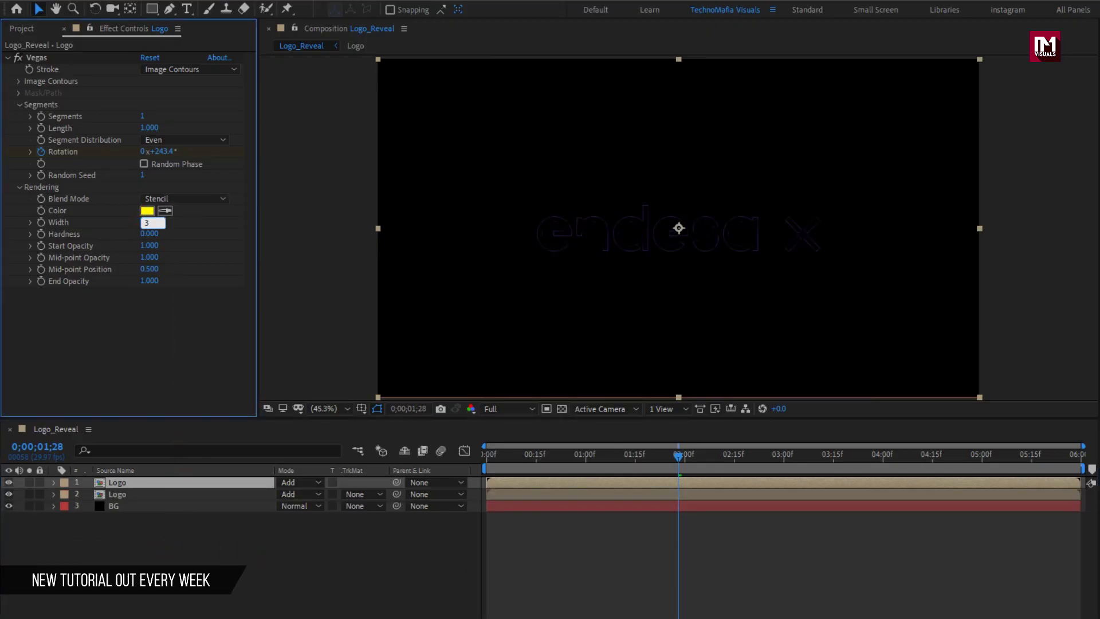
pyautogui.press('Return')
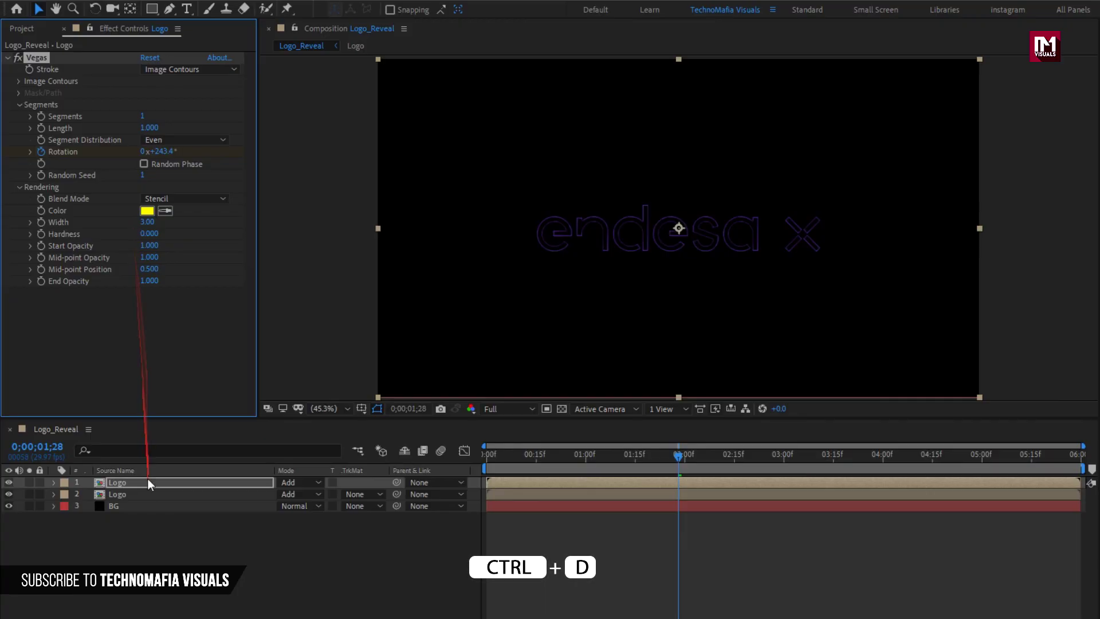
# Duplicate the topmost Logo layer and set the new copy's Vegas stroke width to 5
pyautogui.click(146, 484)
pyautogui.hotkey('ctrl', 'd')
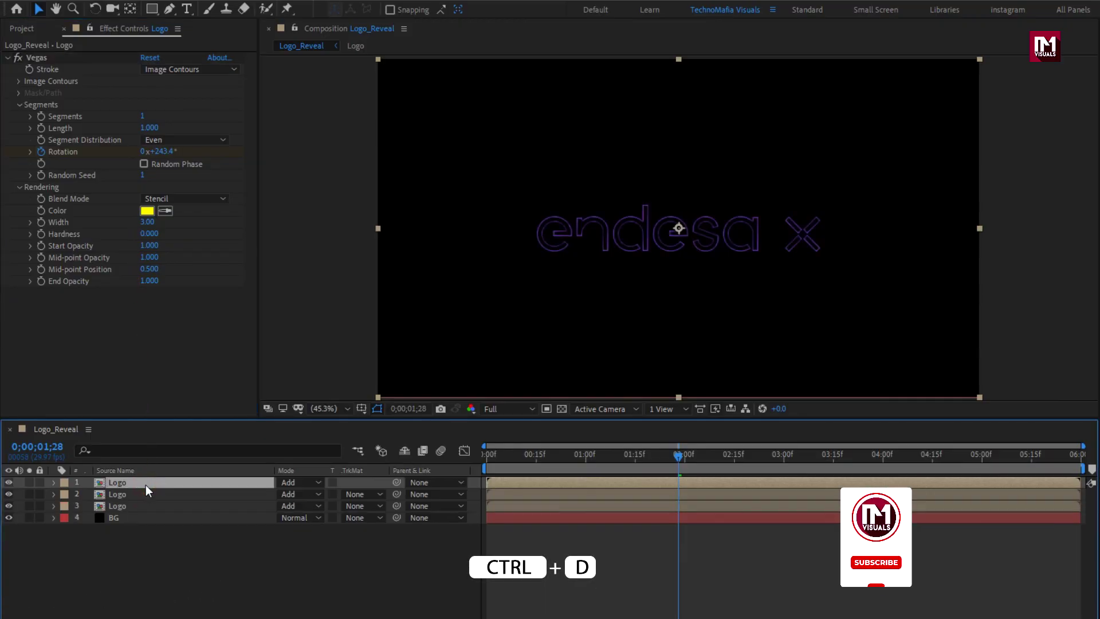
pyautogui.click(147, 223)
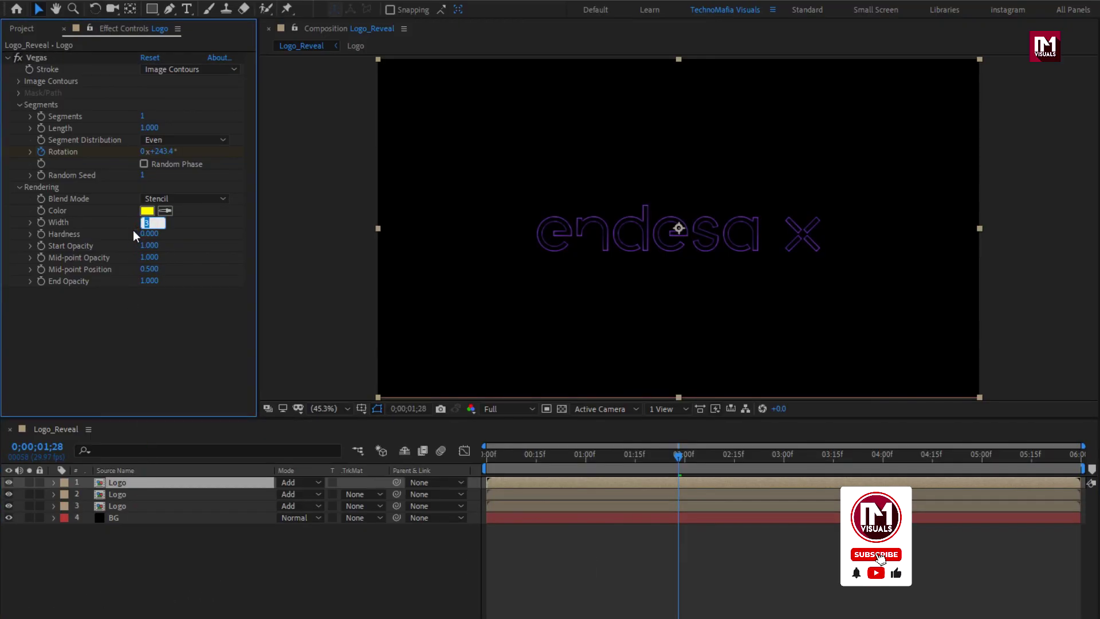
pyautogui.write('5')
pyautogui.press('Return')
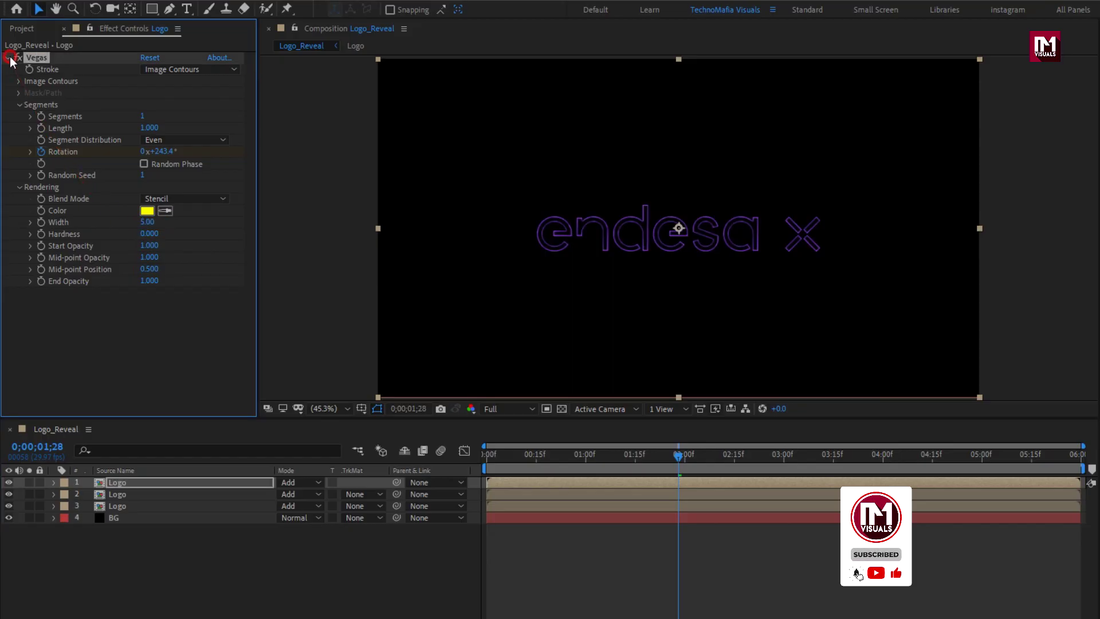
# Apply Gaussian Blur (Legacy) to the topmost Logo layer with a blurriness of 20
pyautogui.click(917, 46)
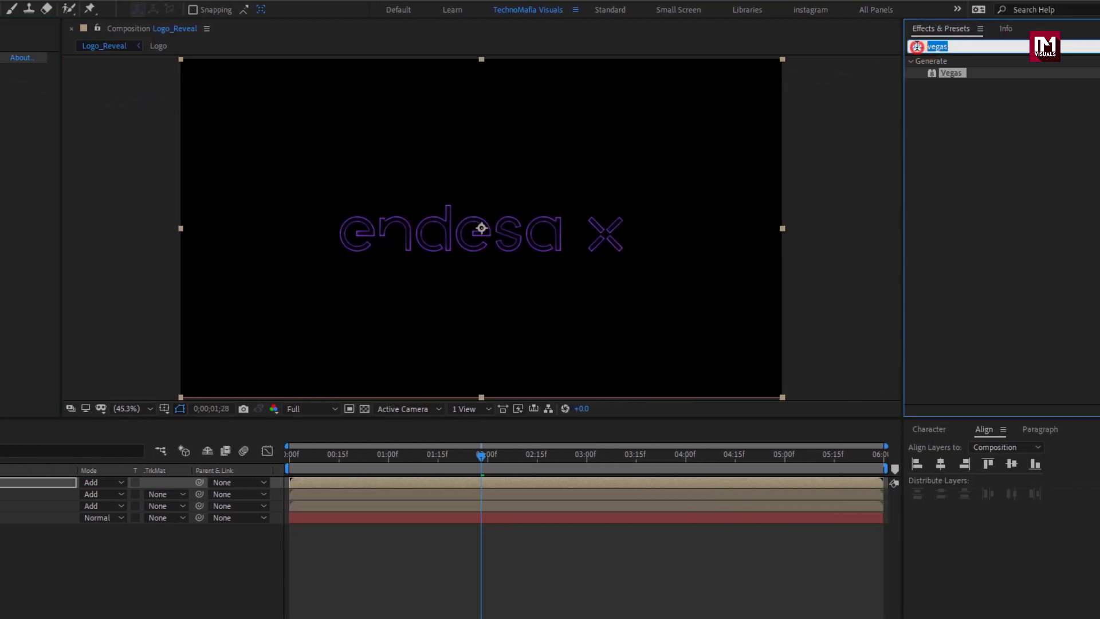
pyautogui.write('blur')
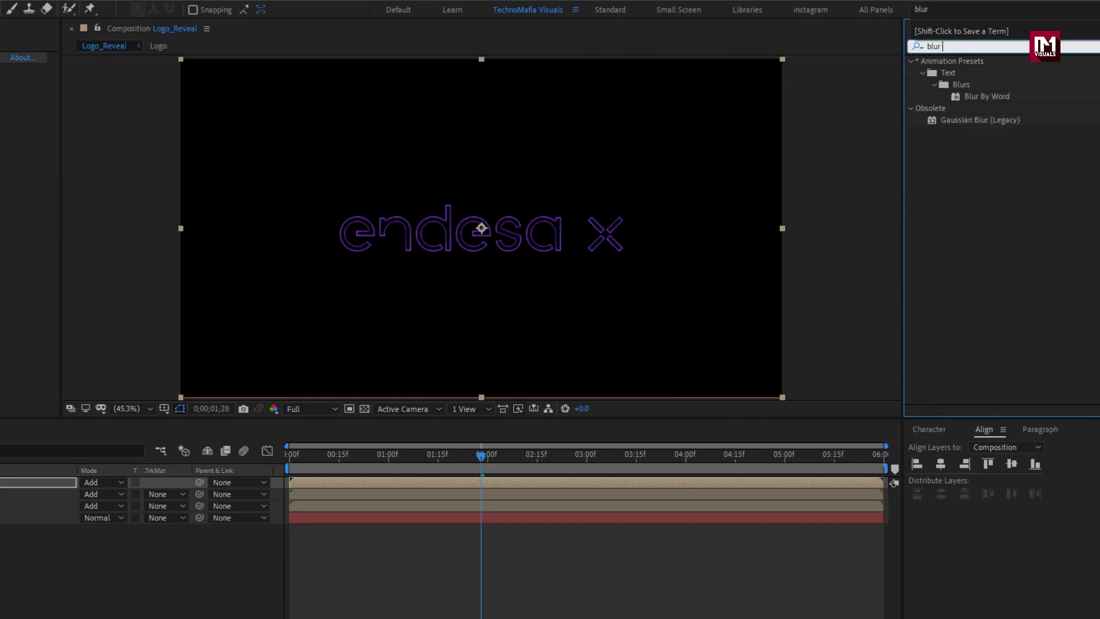
pyautogui.click(979, 119)
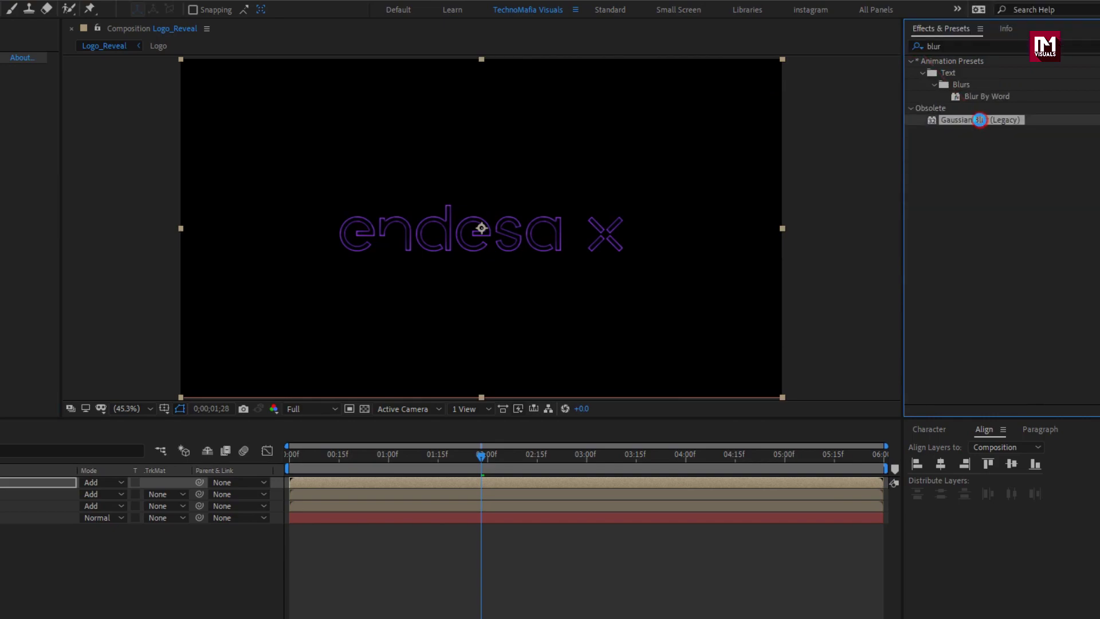
pyautogui.moveTo(980, 119); pyautogui.dragTo(142, 93)
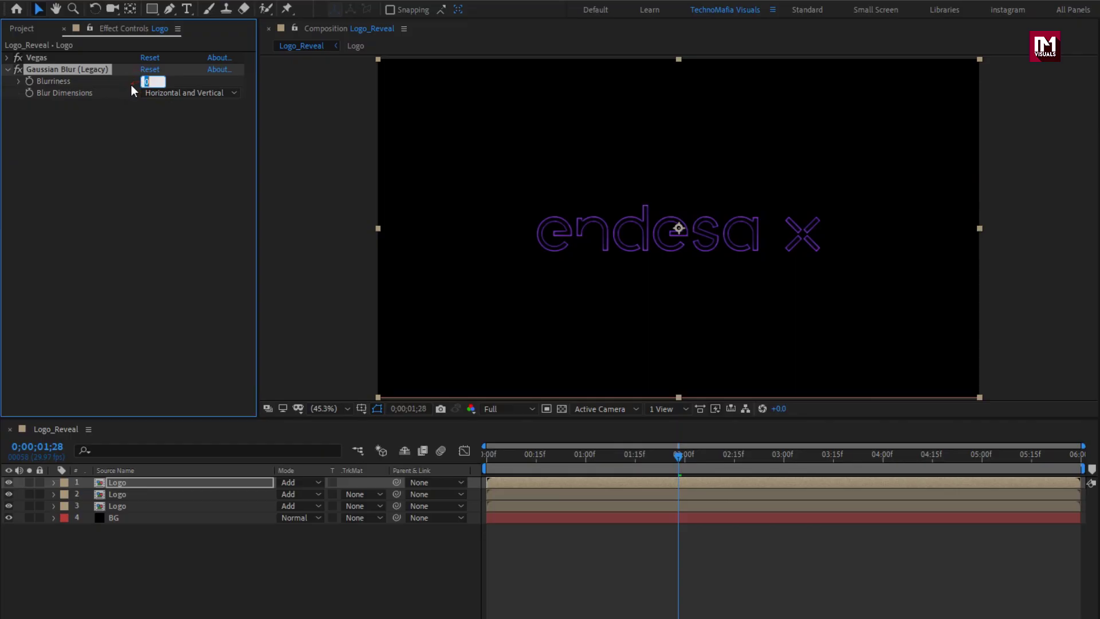
pyautogui.write('20')
pyautogui.press('Return')
# Set the blurred Logo layer's opacity keyframe at 0;00;02;00 to 75%
pyautogui.press('u')
pyautogui.click(142, 482)
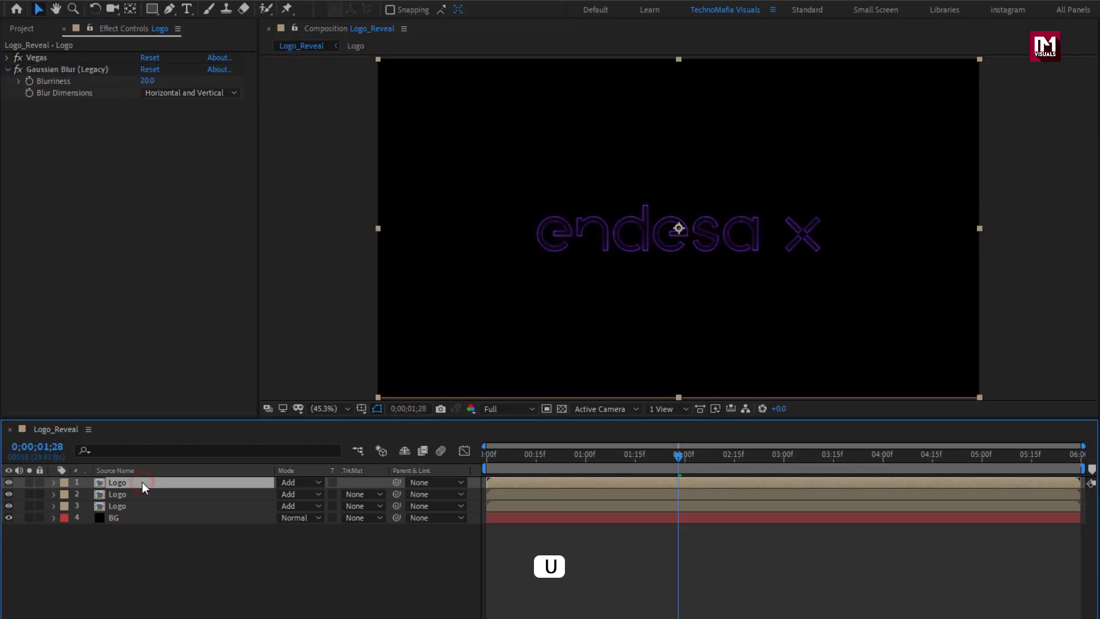
pyautogui.press('u')
pyautogui.moveTo(676, 456); pyautogui.dragTo(684, 458)
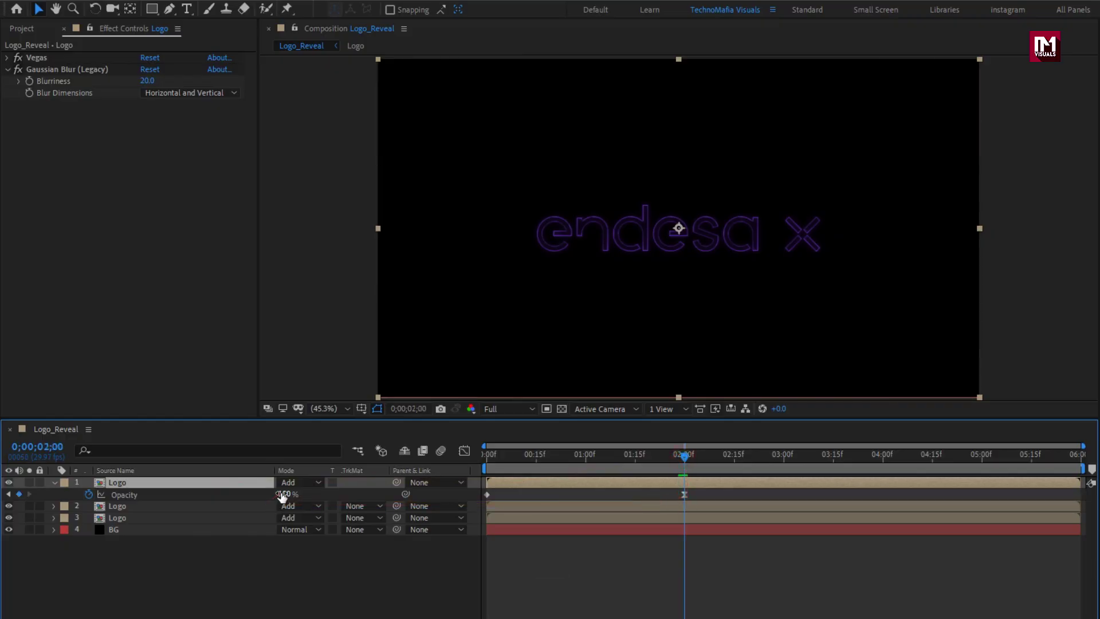
pyautogui.write('75')
pyautogui.click(252, 494)
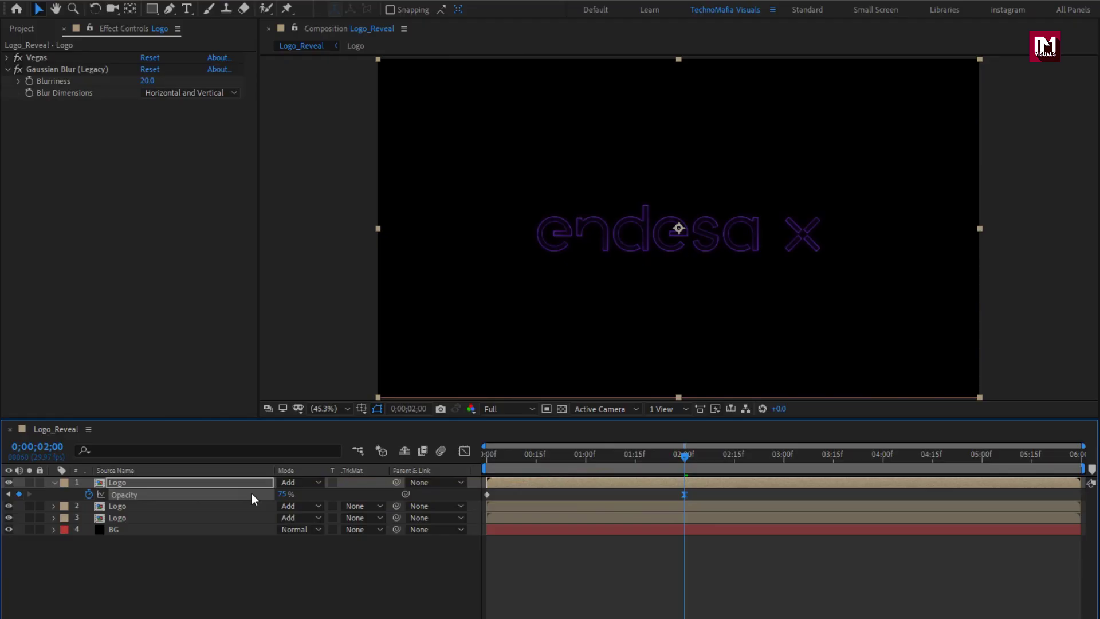
# Duplicate the blurred Logo layer and set the copy's Gaussian Blur blurriness to 30
pyautogui.click(198, 484)
pyautogui.hotkey('ctrl', 'd')
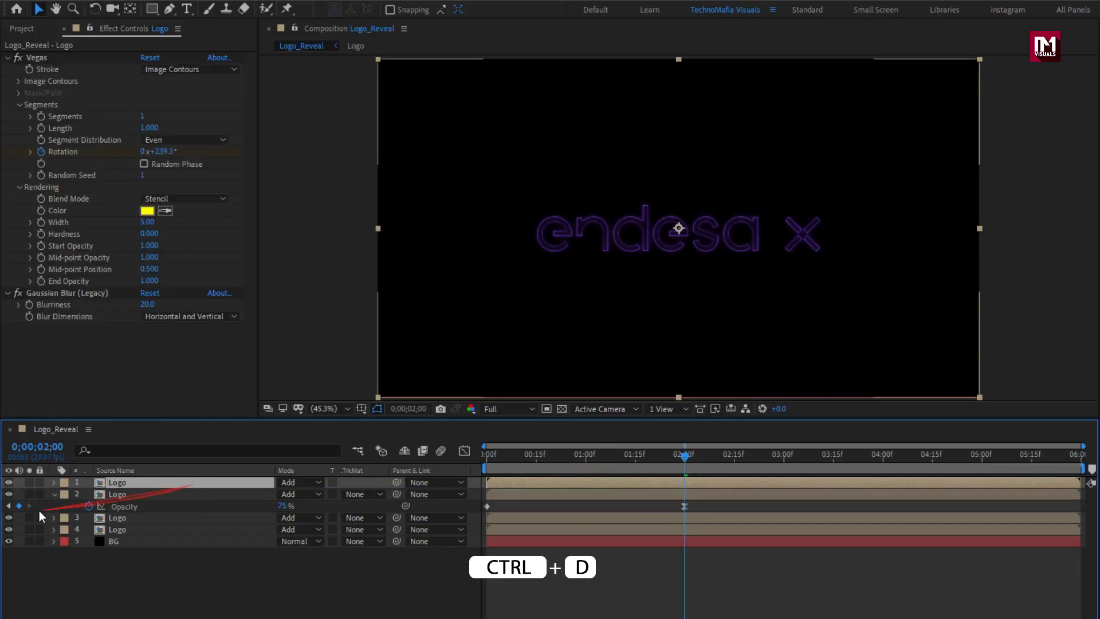
pyautogui.click(55, 493)
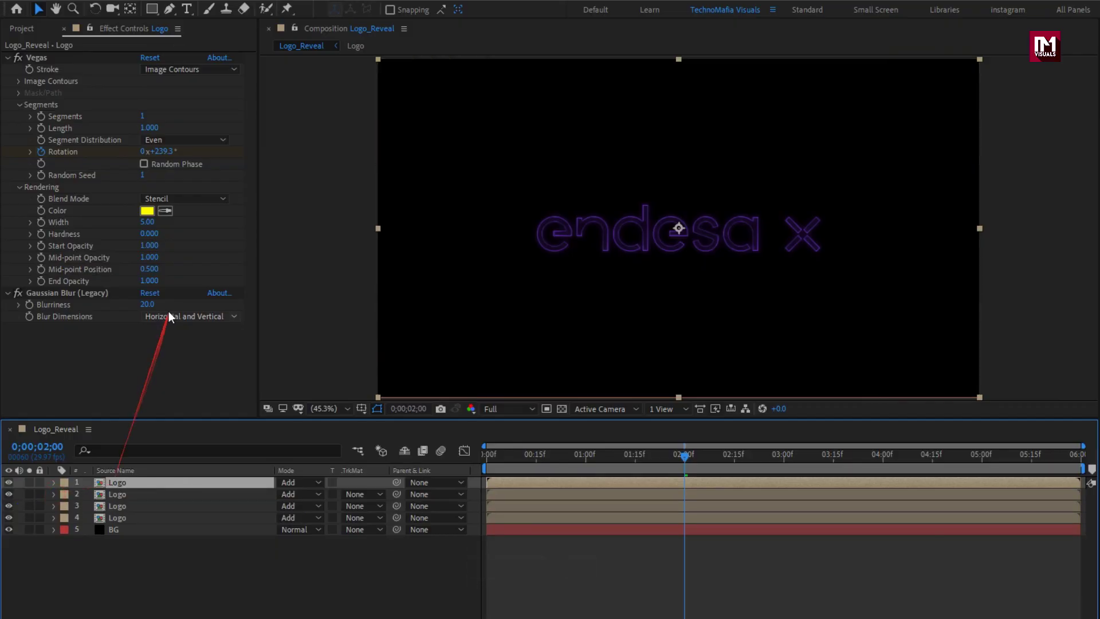
pyautogui.click(147, 304)
pyautogui.write('30')
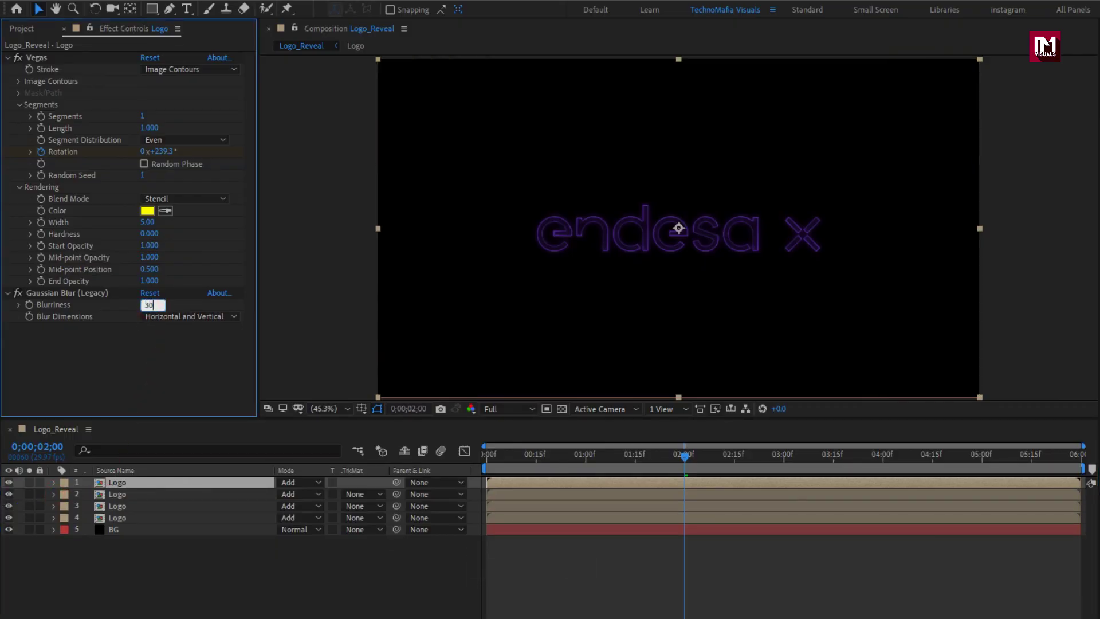
pyautogui.press('Return')
# Set the topmost Logo layer's opacity keyframe at 2 seconds to 60% and collapse its properties
pyautogui.press('t')
pyautogui.click(139, 484)
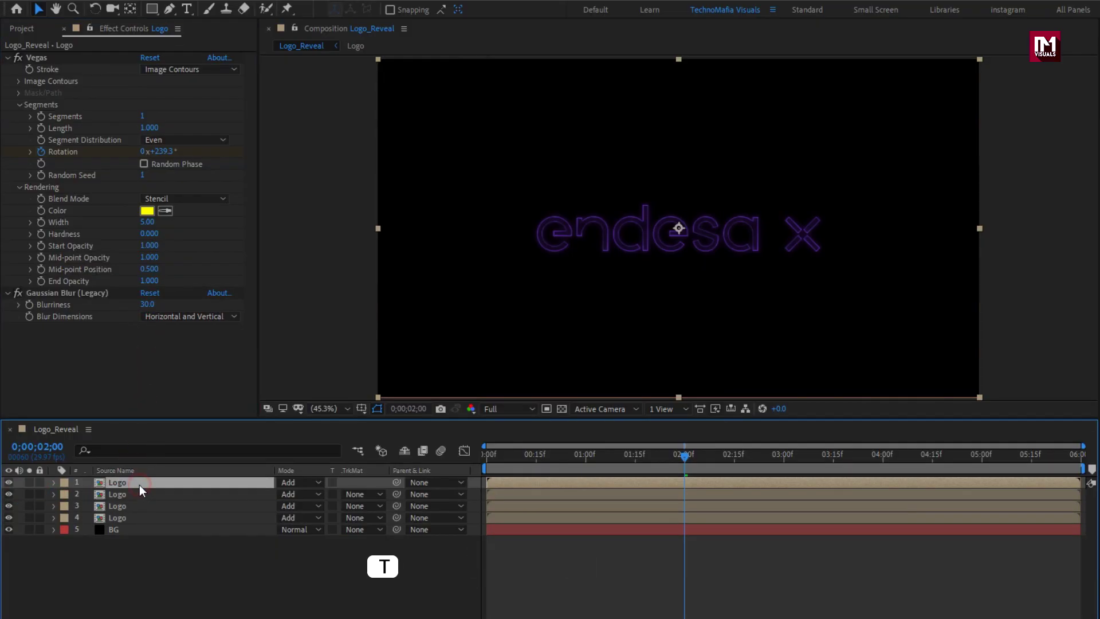
pyautogui.press('t')
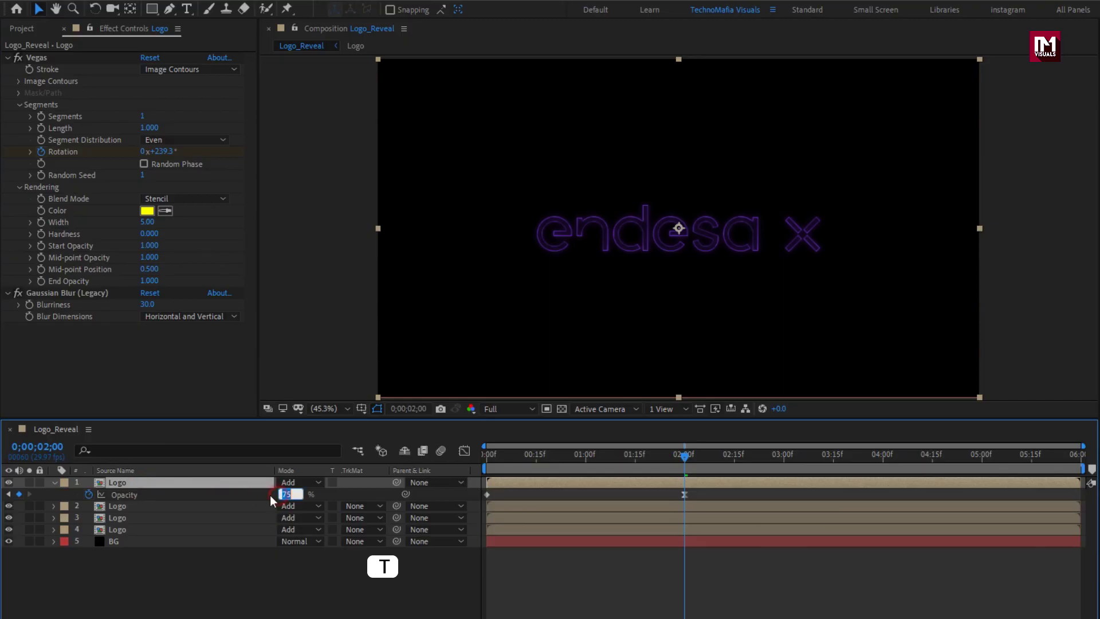
pyautogui.write('60')
pyautogui.press('Return')
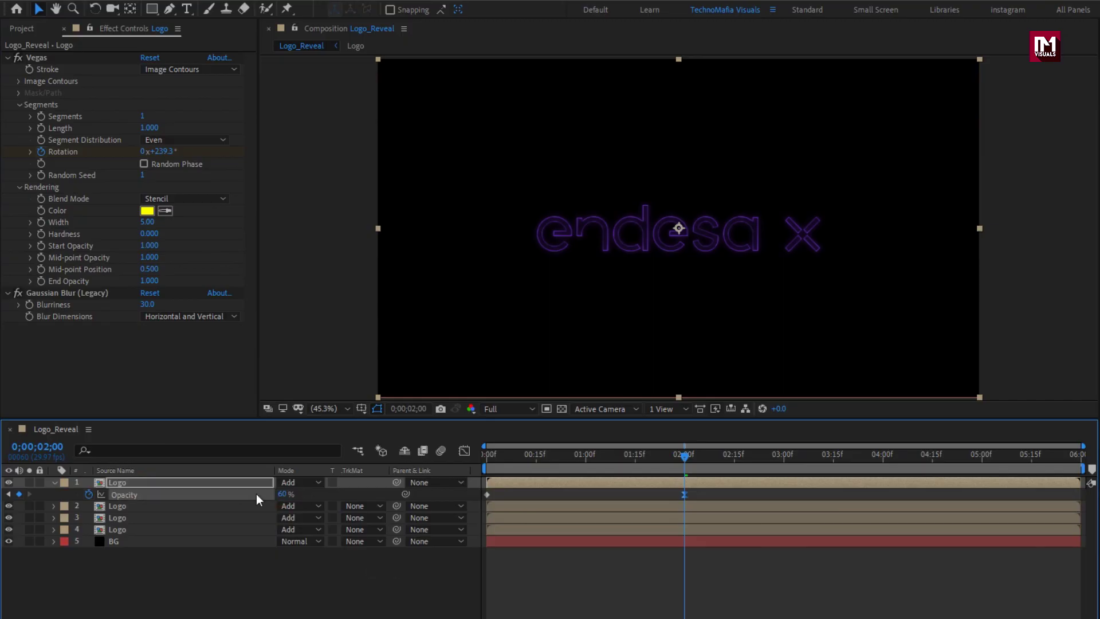
pyautogui.click(55, 482)
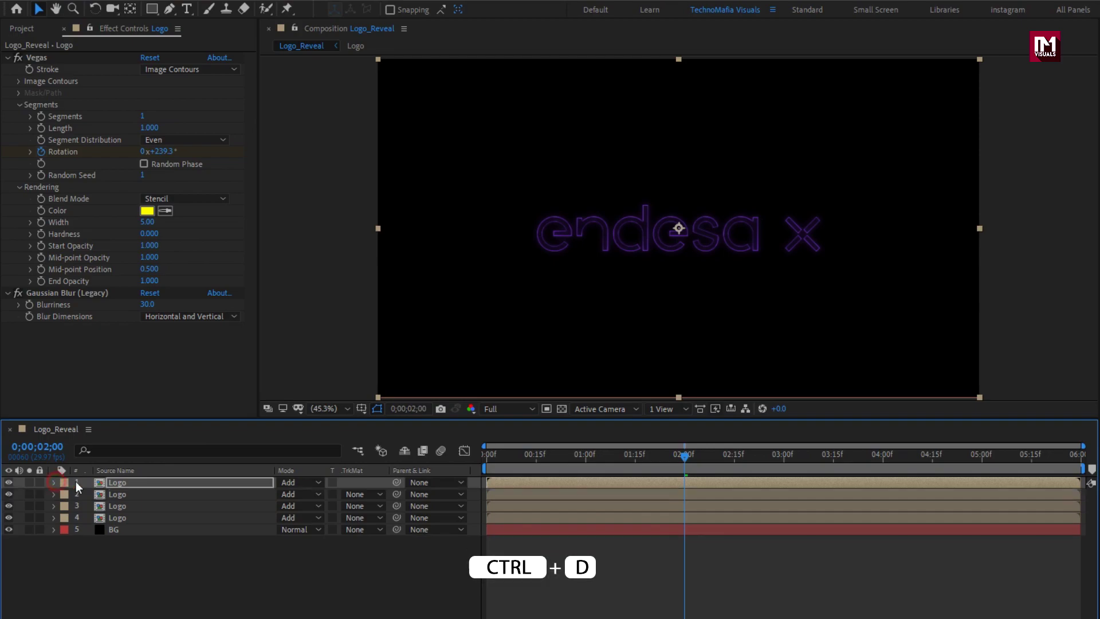
# Duplicate the topmost Logo layer again and set the copy's Gaussian Blur blurriness to 80
pyautogui.click(113, 481)
pyautogui.hotkey('ctrl', 'd')
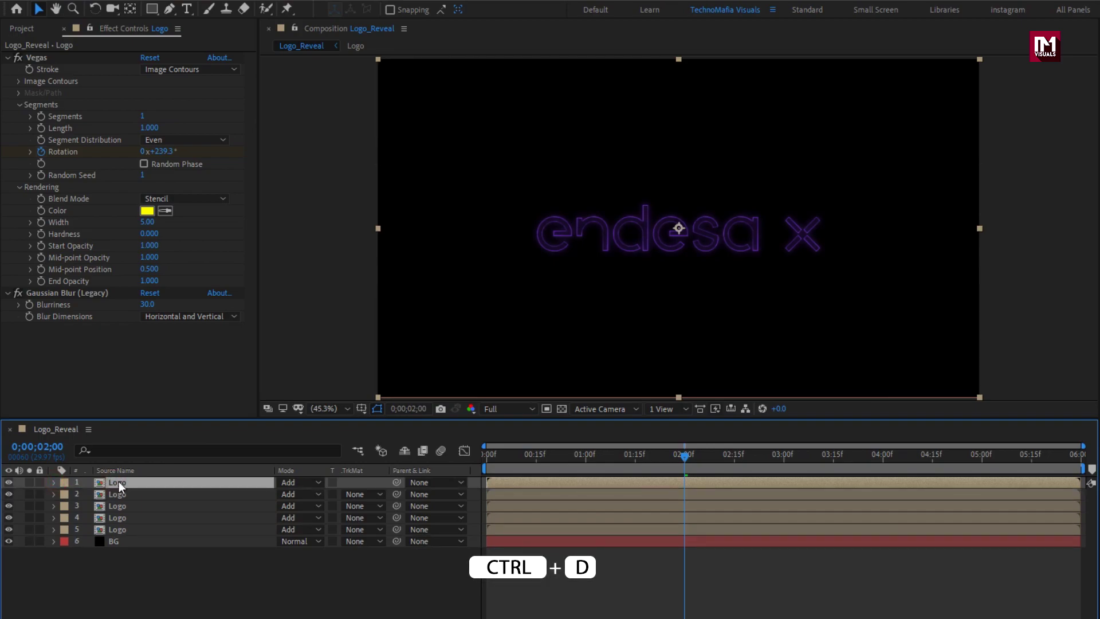
pyautogui.click(147, 304)
pyautogui.write('80')
pyautogui.press('Return')
# Set the topmost Logo layer's opacity keyframe at 2 seconds to 100% and collapse its properties
pyautogui.press('t')
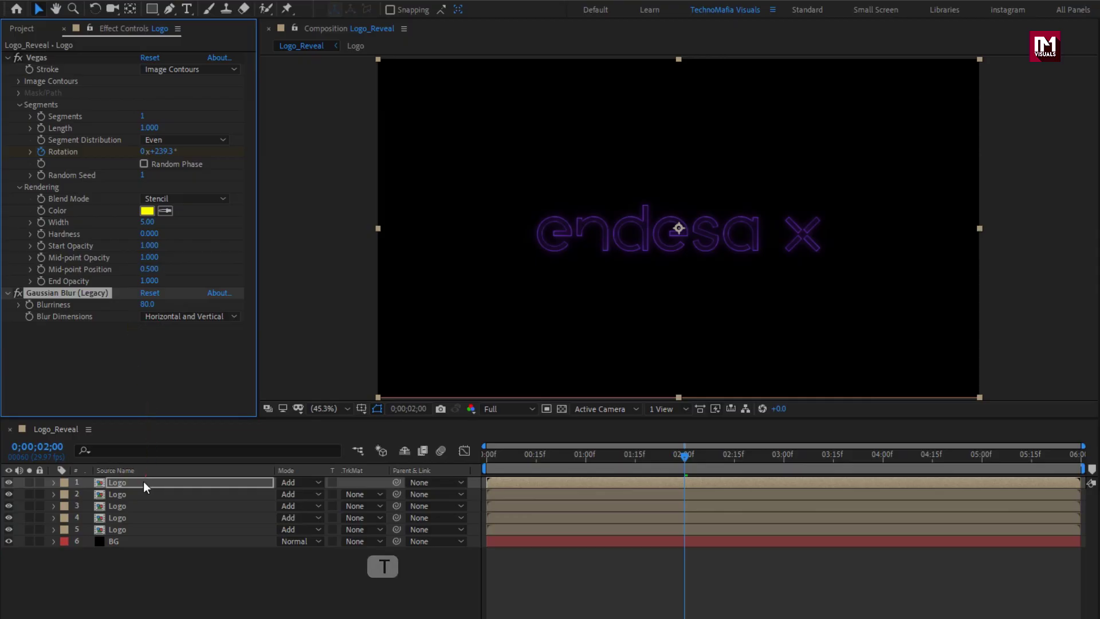
pyautogui.click(143, 481)
pyautogui.press('t')
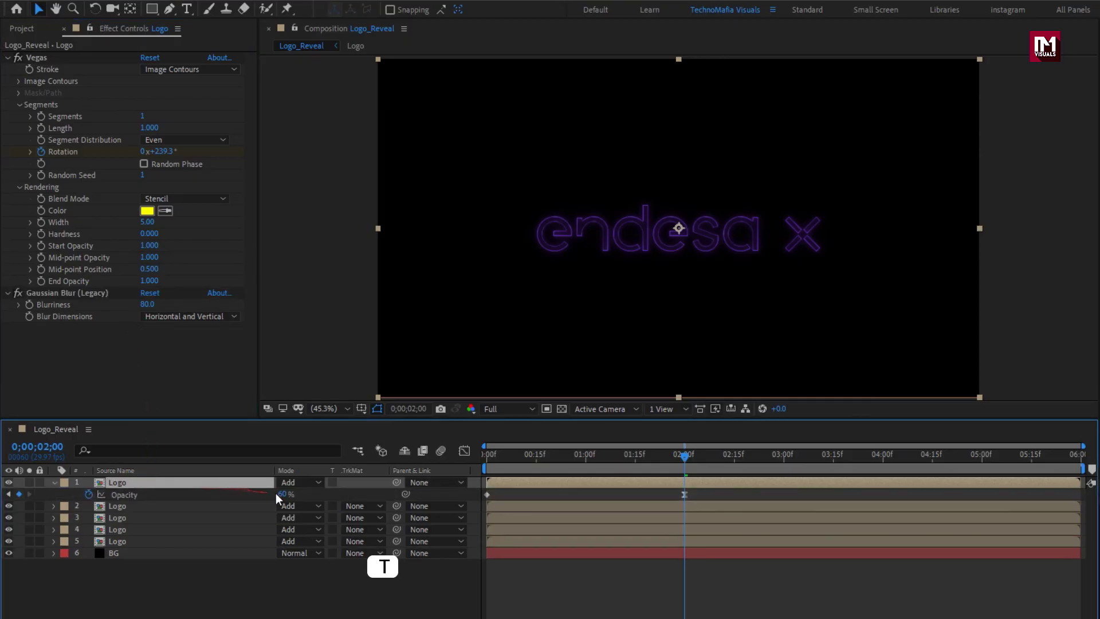
pyautogui.write('100')
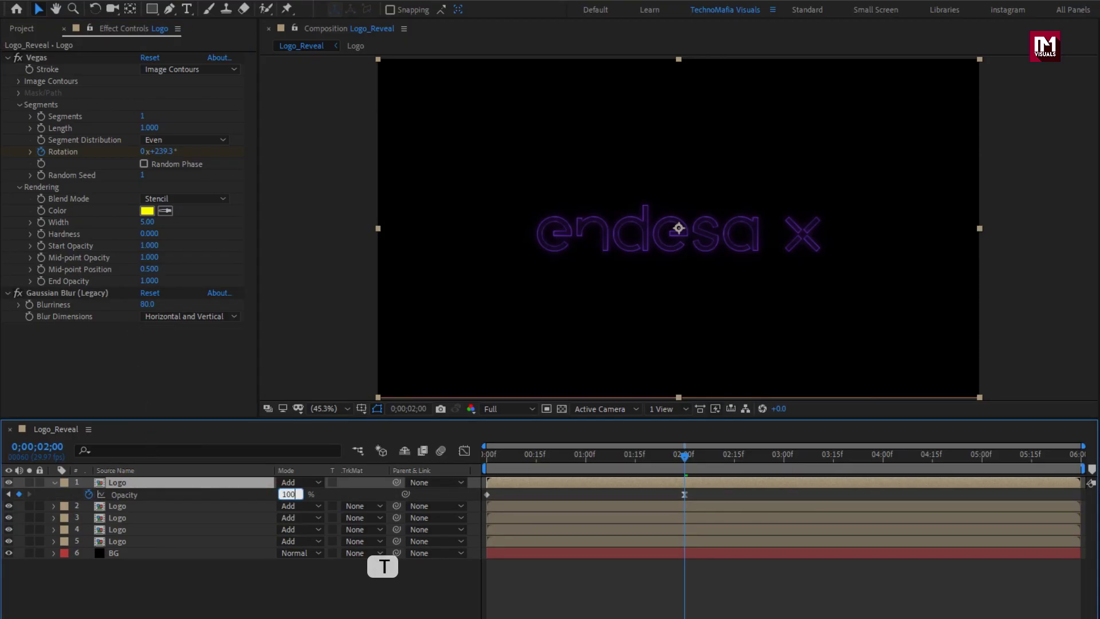
pyautogui.press('Return')
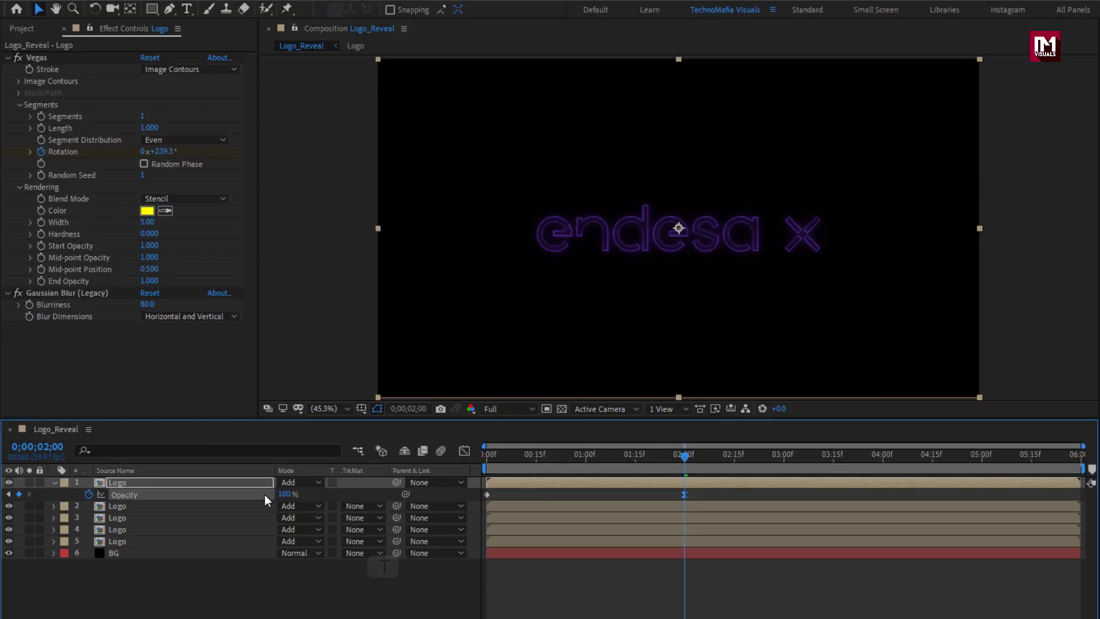
pyautogui.click(54, 481)
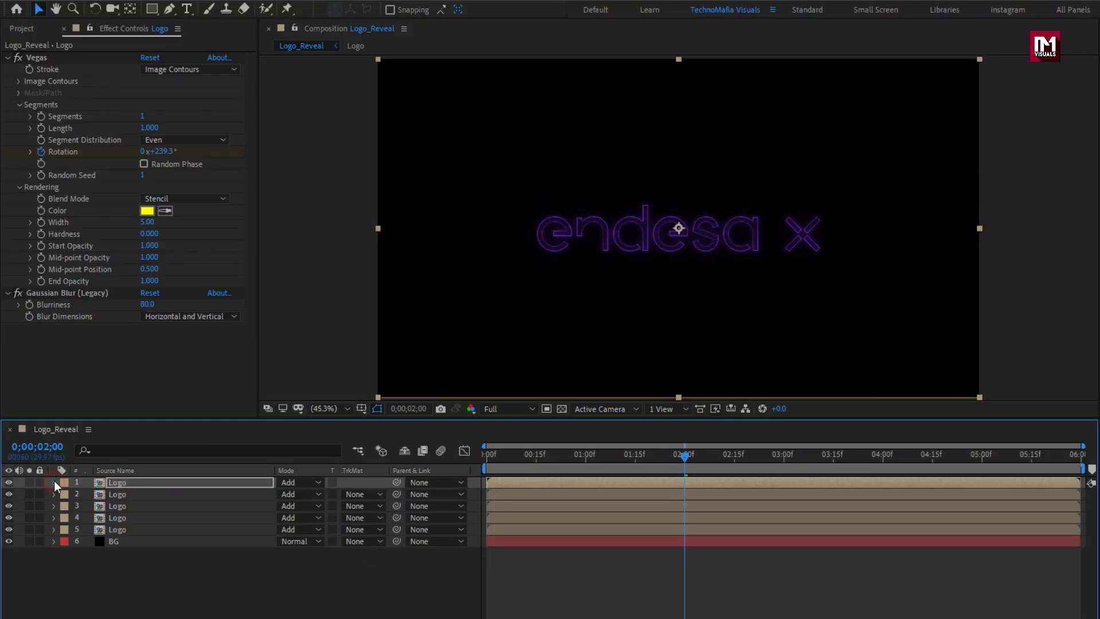
# Add a new adjustment layer above all the Logo layers in the Logo_Reveal composition
pyautogui.click(202, 559)
pyautogui.rightClick(201, 559)
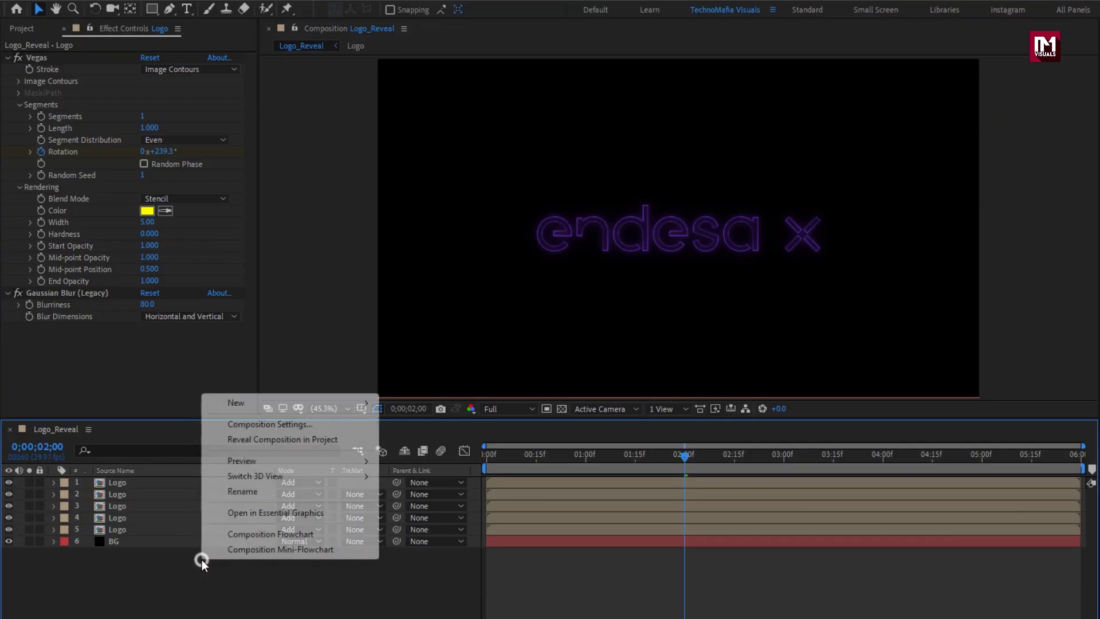
pyautogui.moveTo(232, 404)
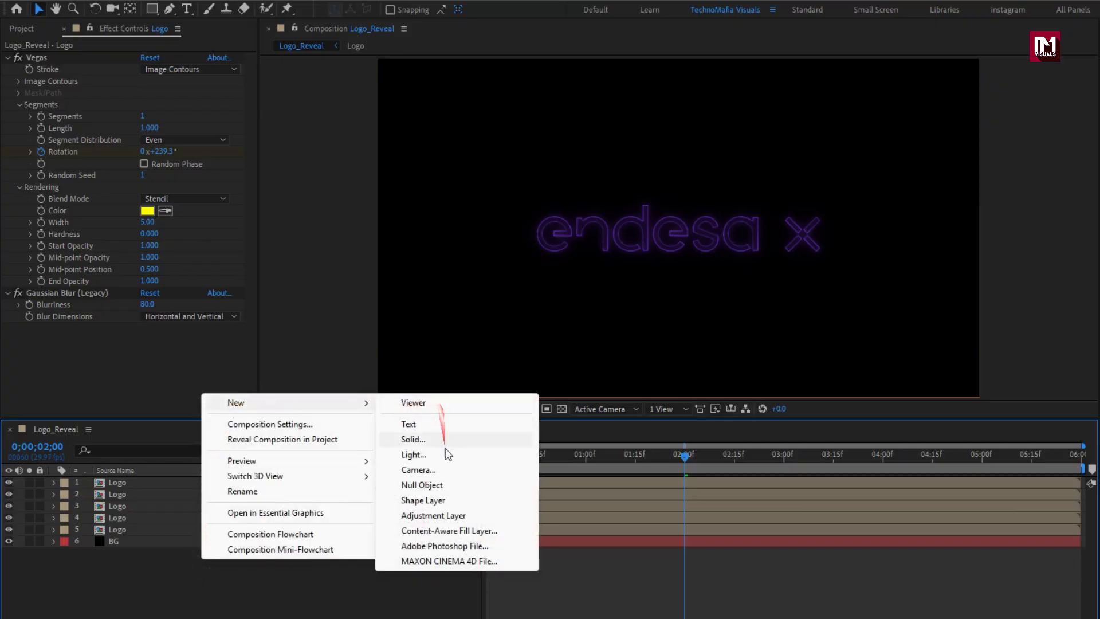
pyautogui.click(445, 513)
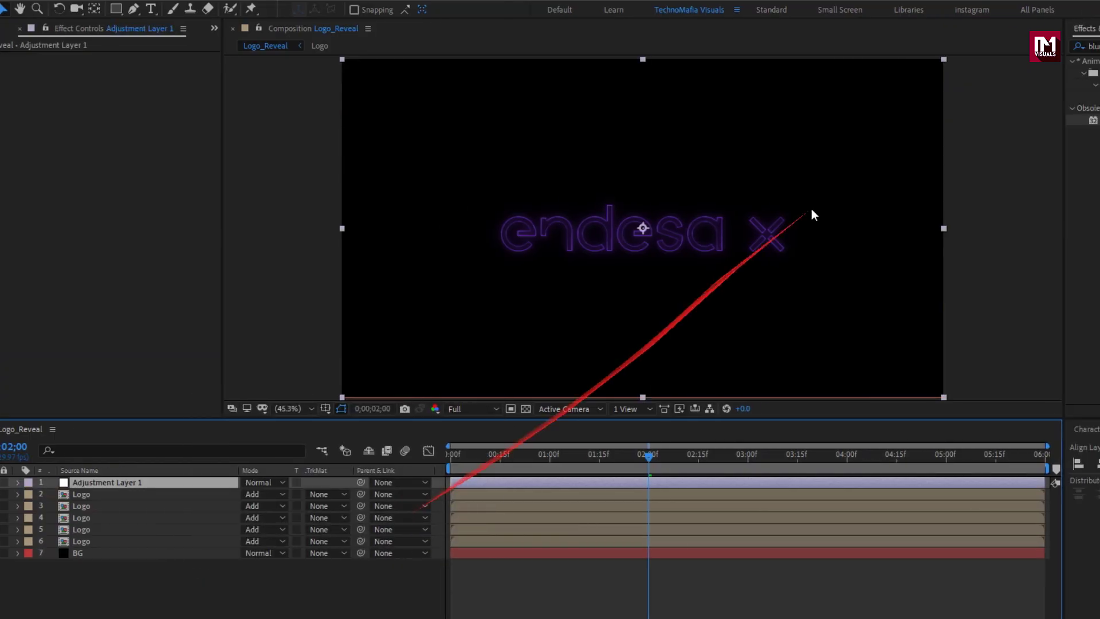
# Apply the Noise effect to the adjustment layer with a 5% amount and set the layer's blending mode to Add
pyautogui.click(912, 46)
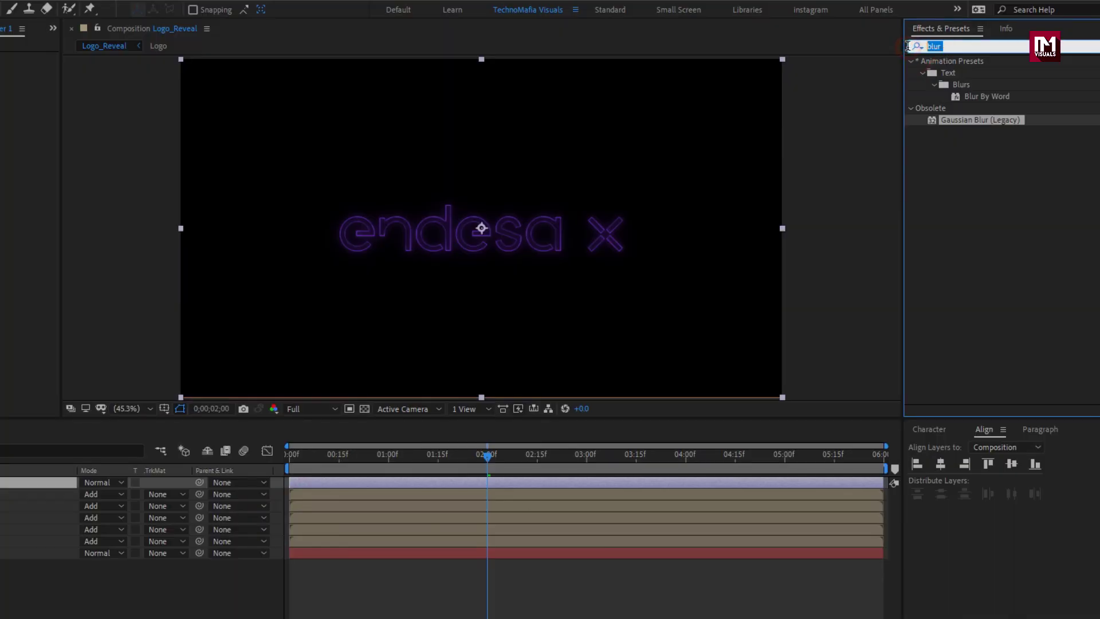
pyautogui.write('noise')
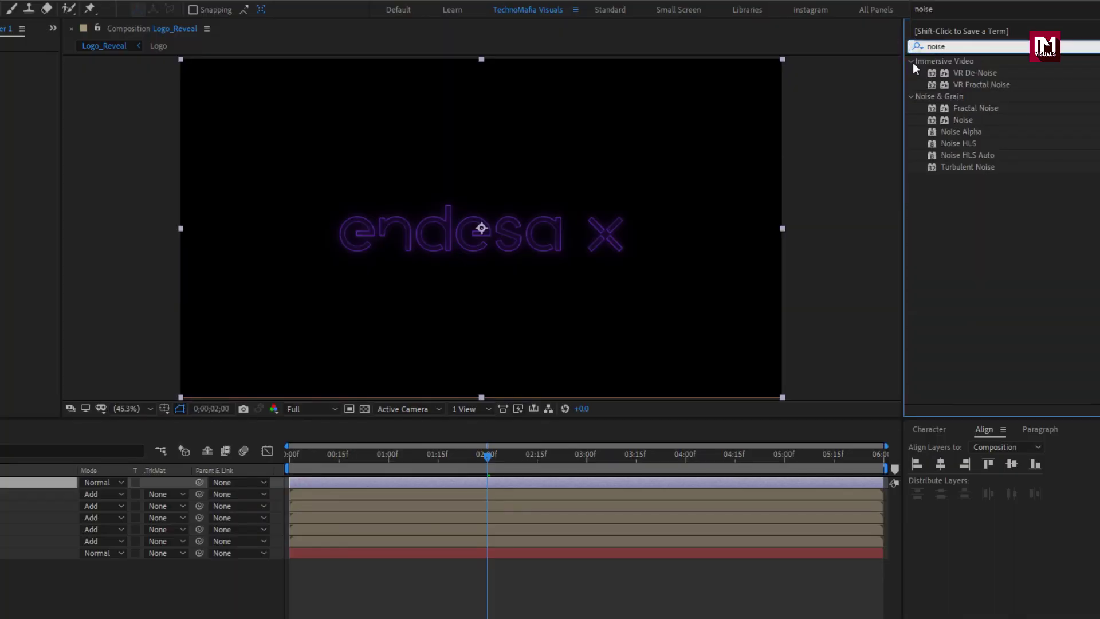
pyautogui.doubleClick(964, 121)
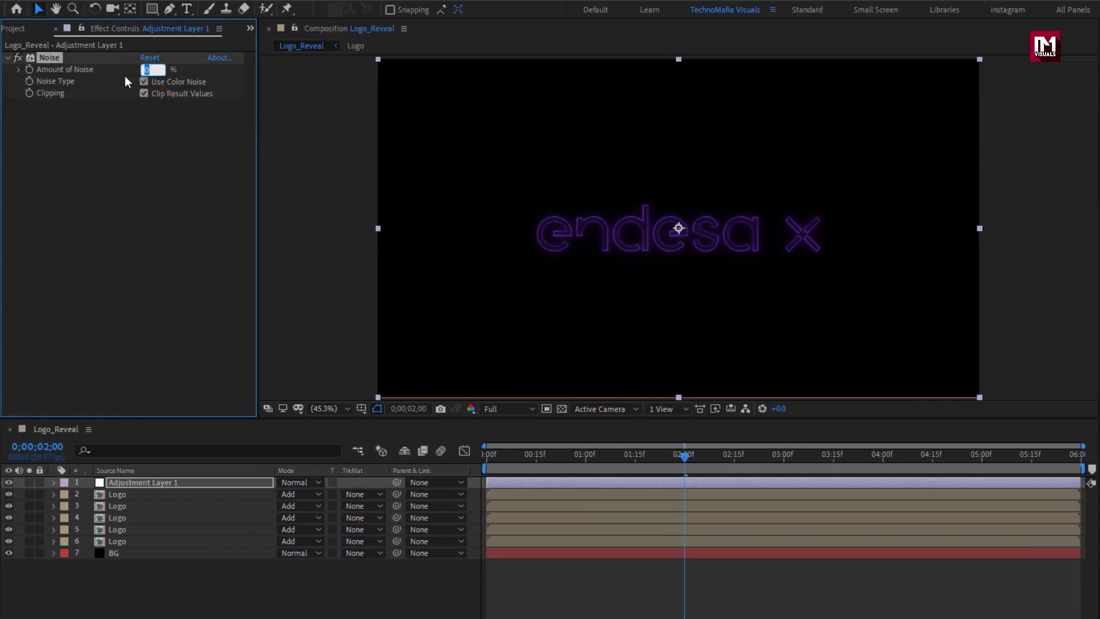
pyautogui.write('5')
pyautogui.press('Return')
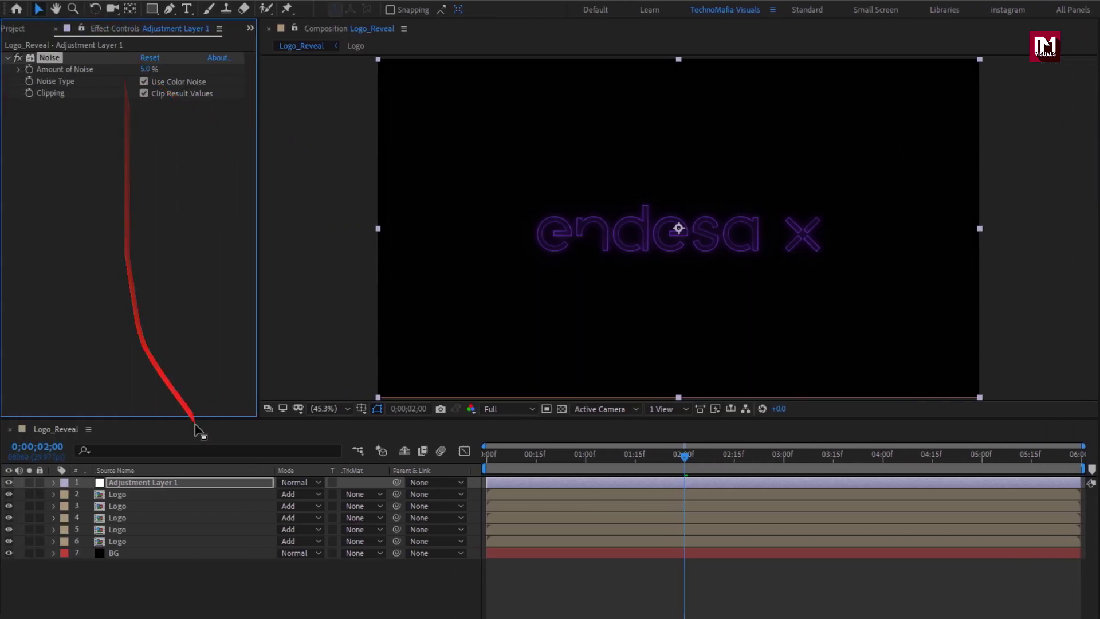
pyautogui.click(289, 483)
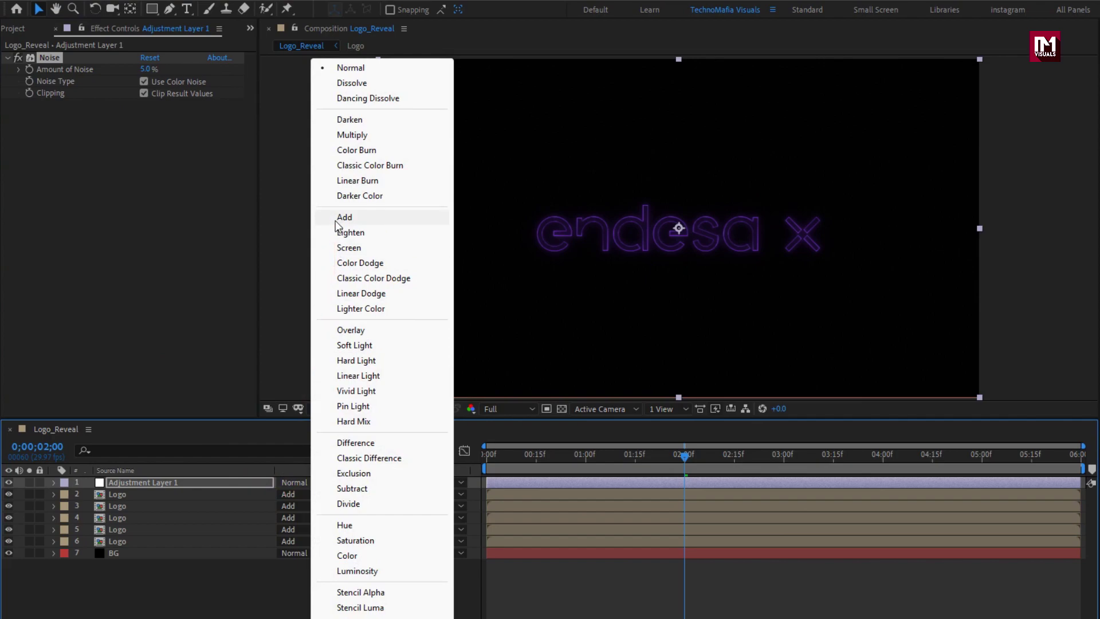
pyautogui.click(339, 218)
# Pre-compose the adjustment layer, all Logo layers and BG into a new composition named Neon
pyautogui.moveTo(171, 566); pyautogui.dragTo(150, 481)
pyautogui.rightClick(149, 480)
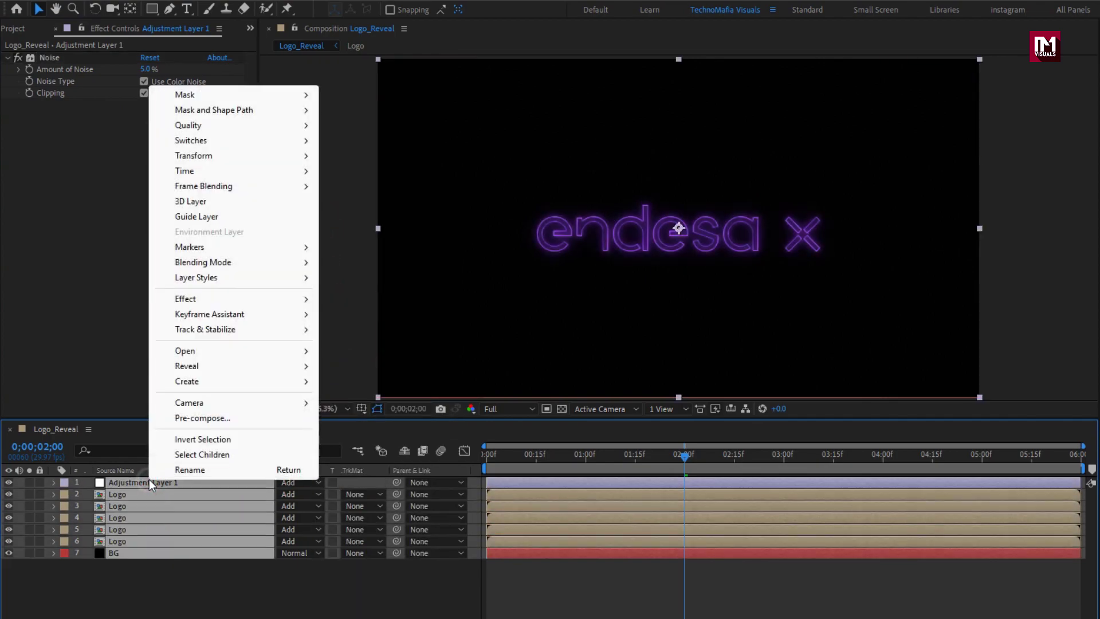
pyautogui.click(182, 418)
pyautogui.write('Neon')
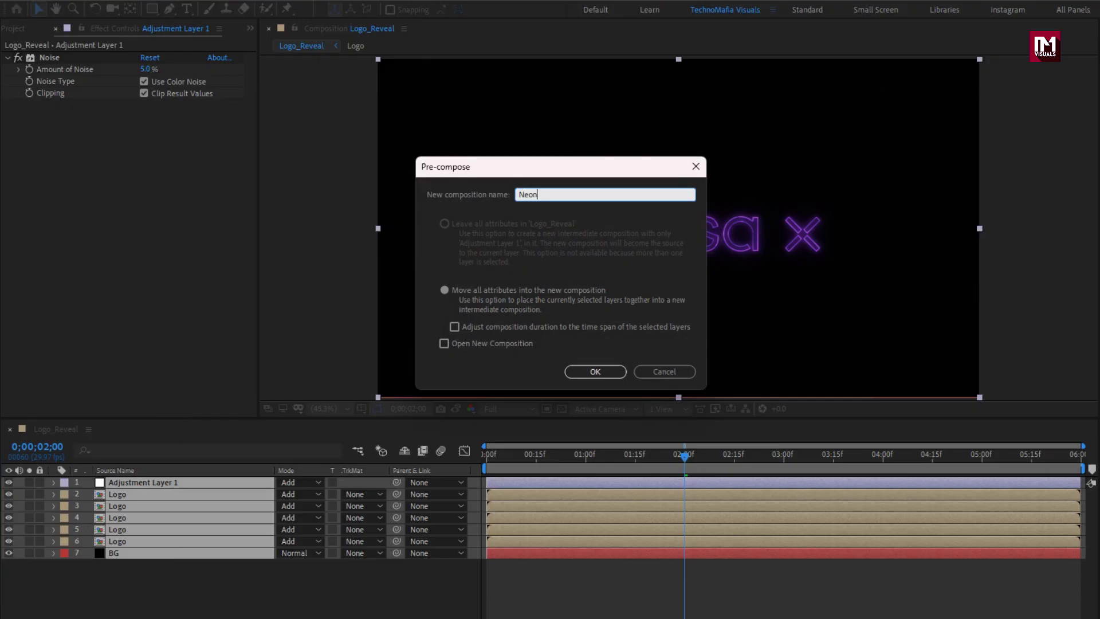
pyautogui.click(569, 373)
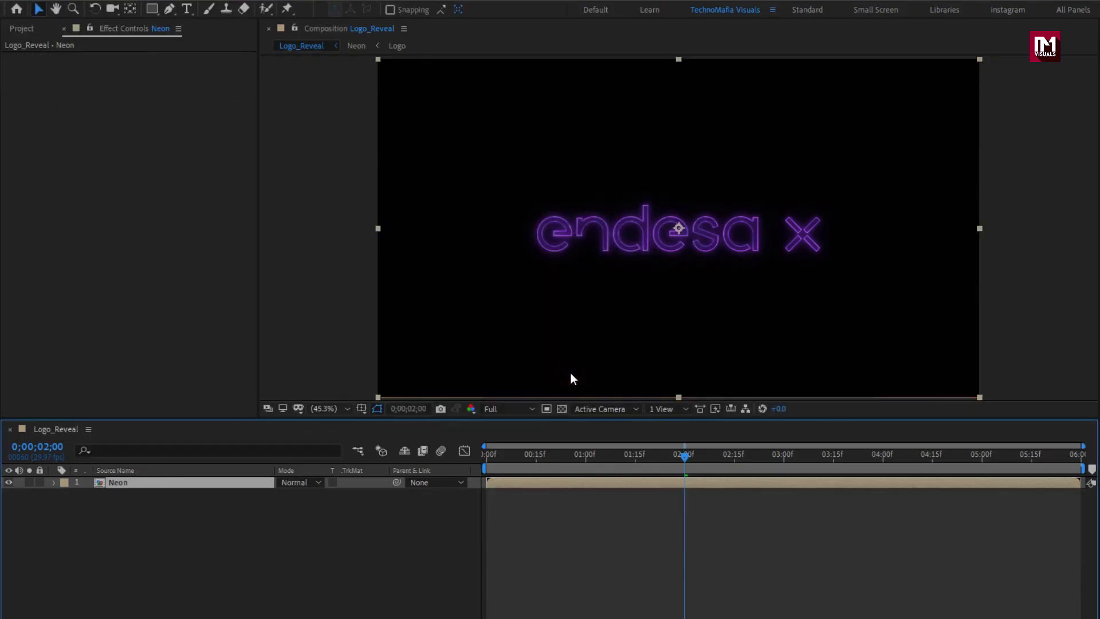
# Place the Logo composition above the Neon layer and apply Simple Choker to it with Choke Matte set to 5
pyautogui.click(23, 29)
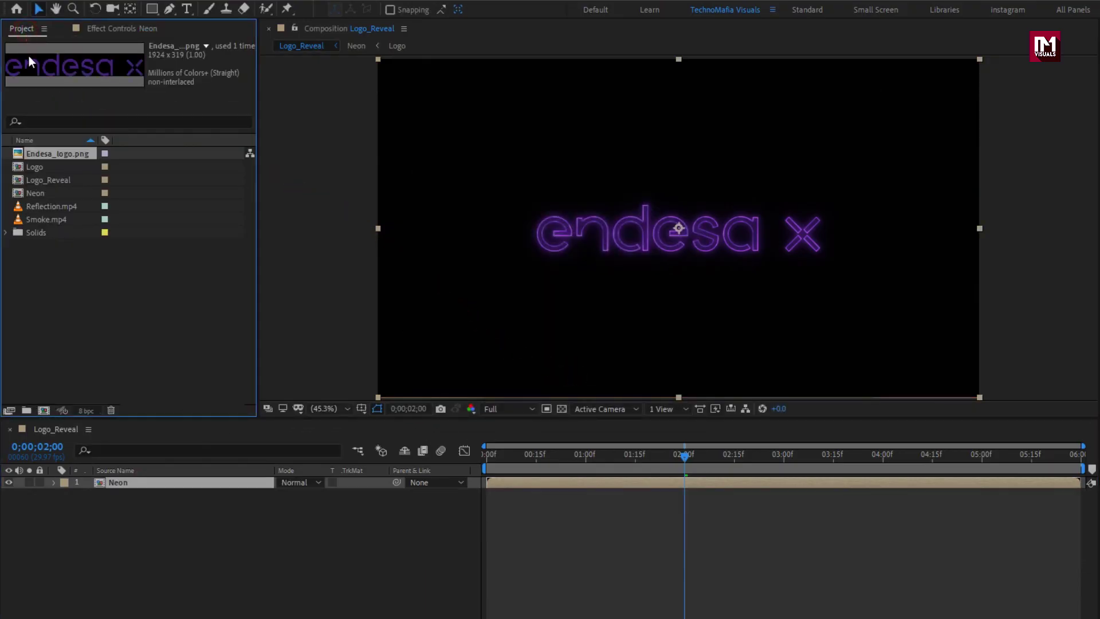
pyautogui.moveTo(38, 166); pyautogui.dragTo(157, 479)
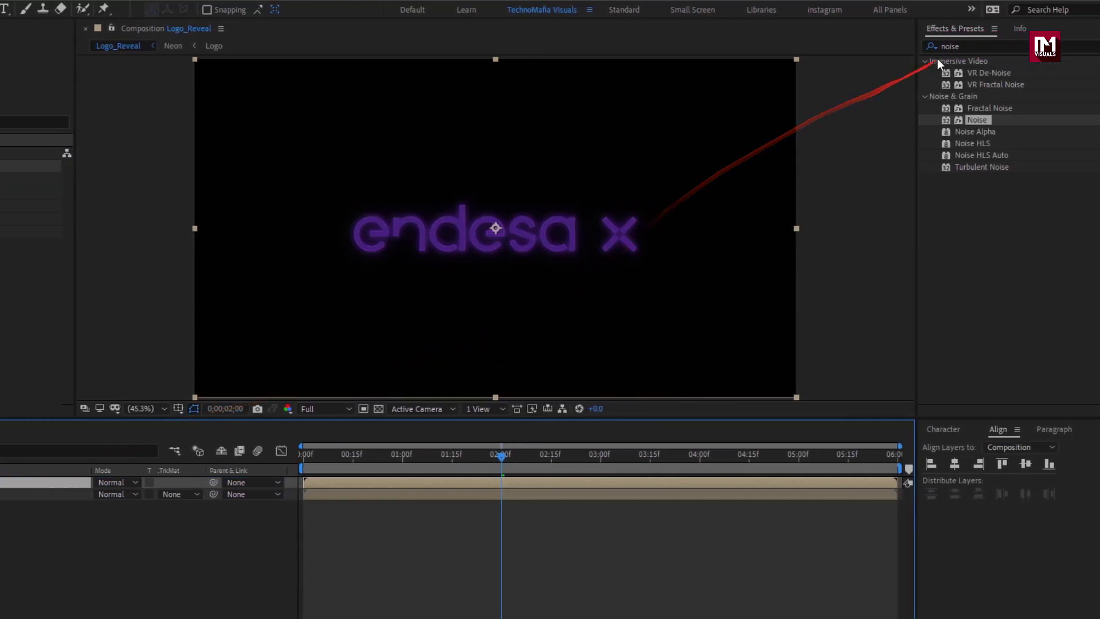
pyautogui.click(912, 50)
pyautogui.write('si')
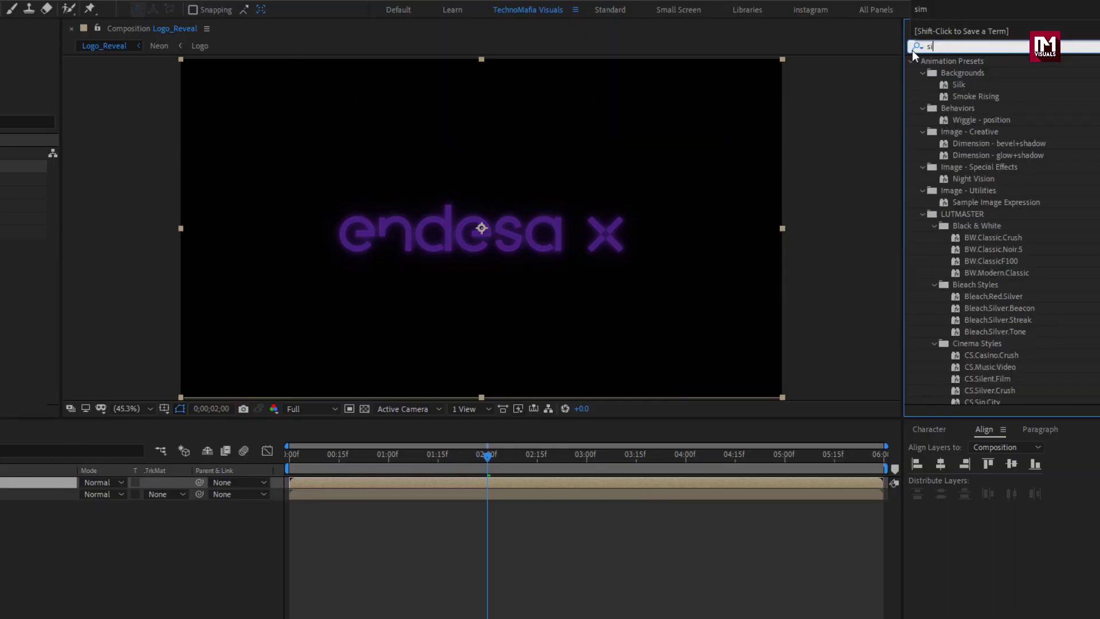
pyautogui.write('mpl')
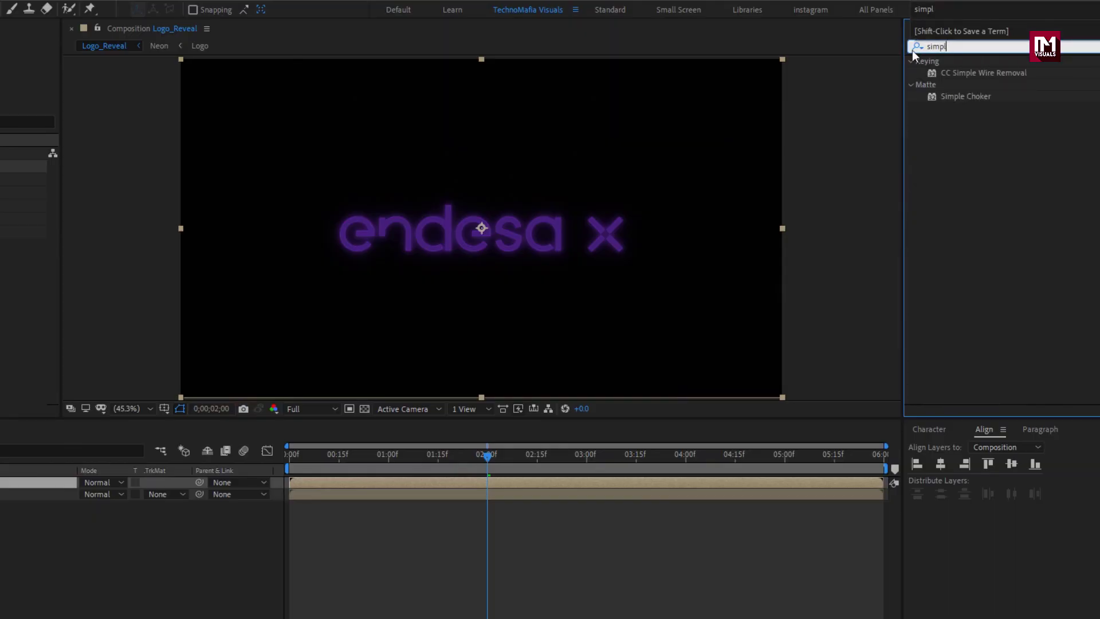
pyautogui.doubleClick(946, 95)
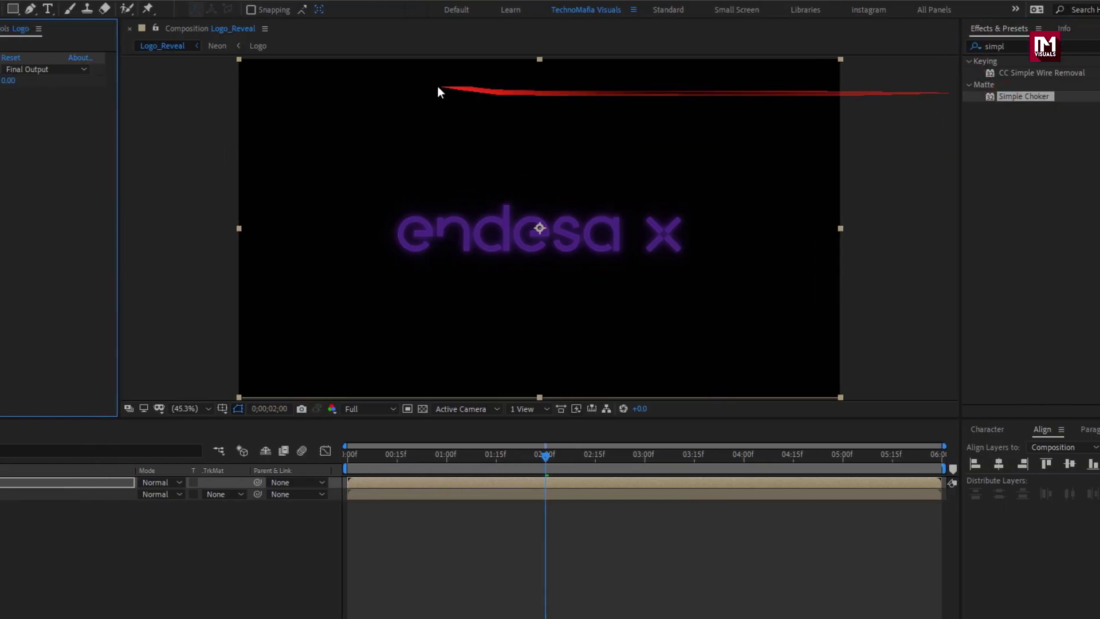
pyautogui.click(148, 83)
pyautogui.write('5')
pyautogui.press('Return')
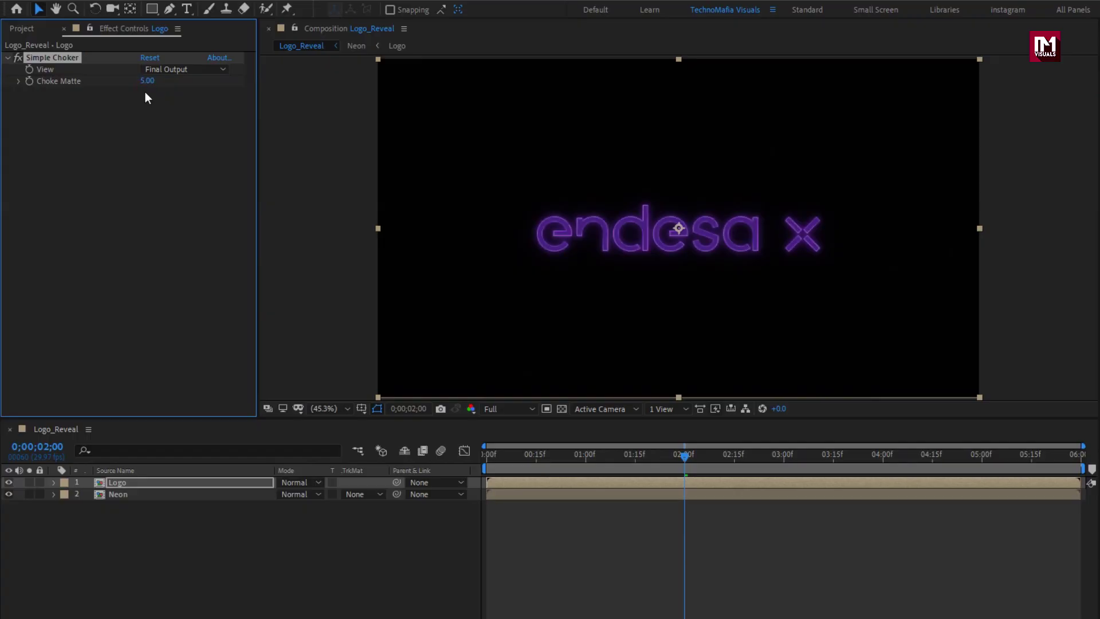
# Add an Inner Glow layer style to the Logo layer and set its blend mode to Overlay
pyautogui.click(140, 481)
pyautogui.rightClick(140, 479)
pyautogui.moveTo(206, 278)
pyautogui.click(359, 373)
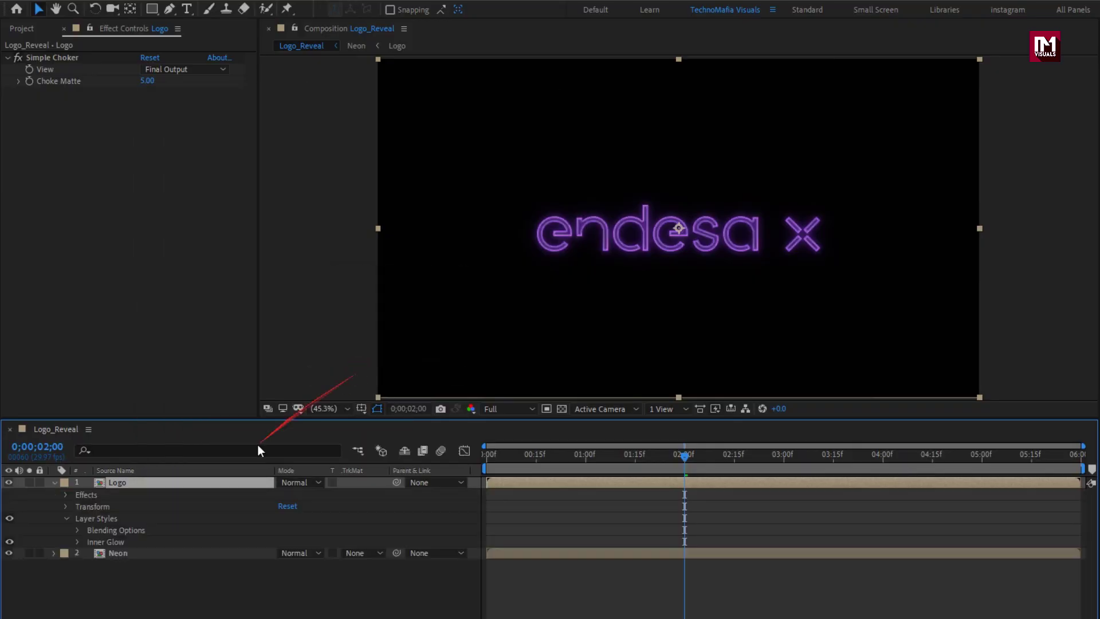
pyautogui.click(79, 542)
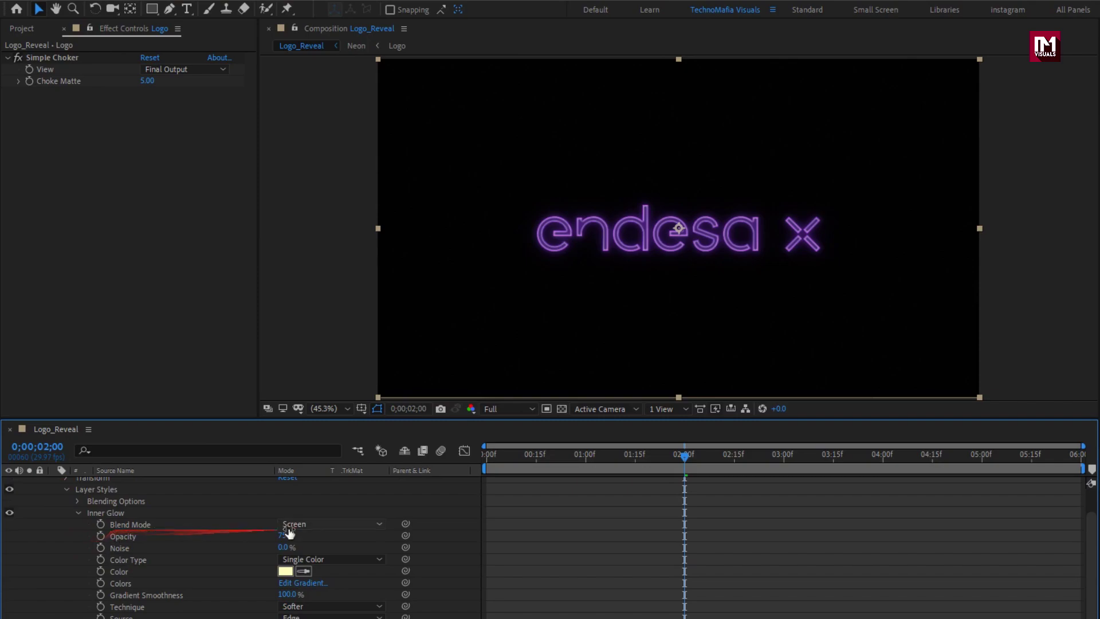
pyautogui.click(330, 524)
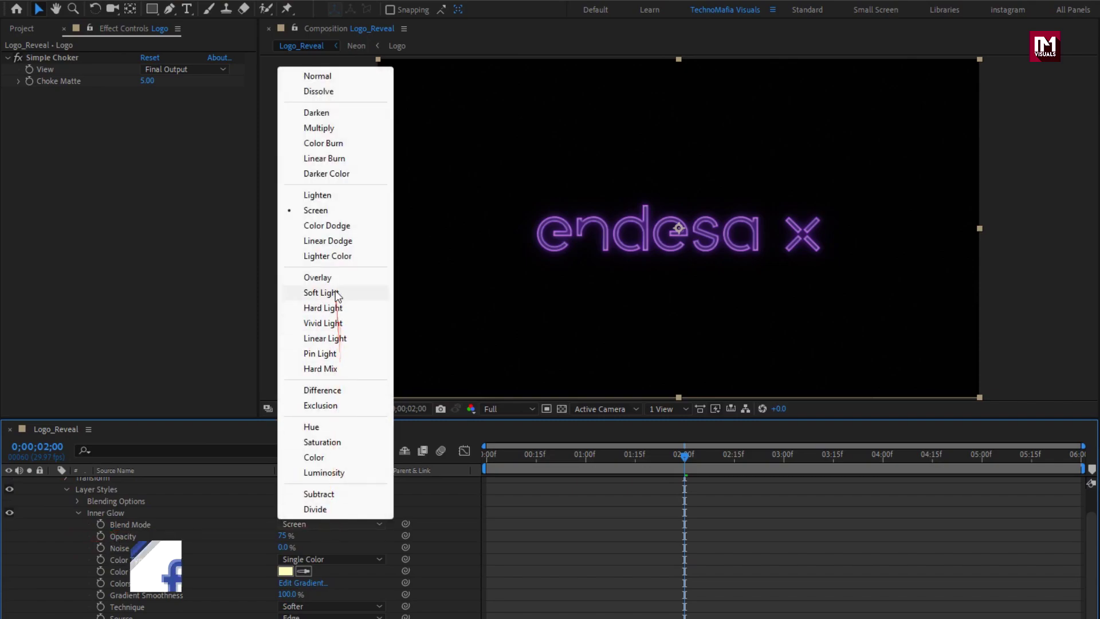
pyautogui.click(321, 277)
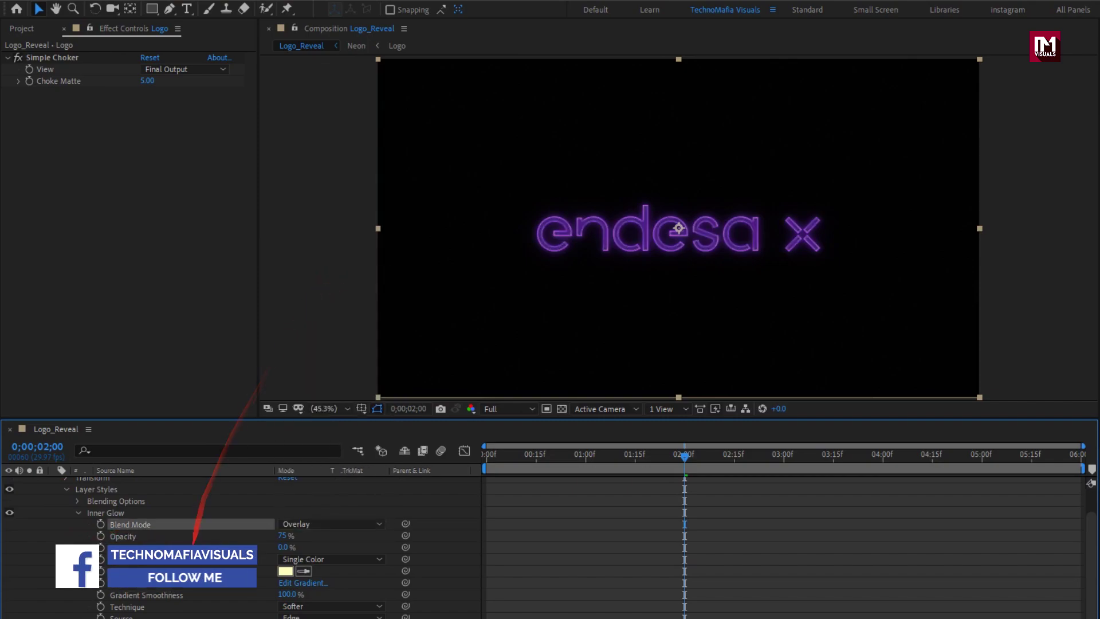
# Set the Logo layer's Inner Glow opacity to 100% and its color to white
pyautogui.scroll(-1, 281, 518)
pyautogui.click(286, 523)
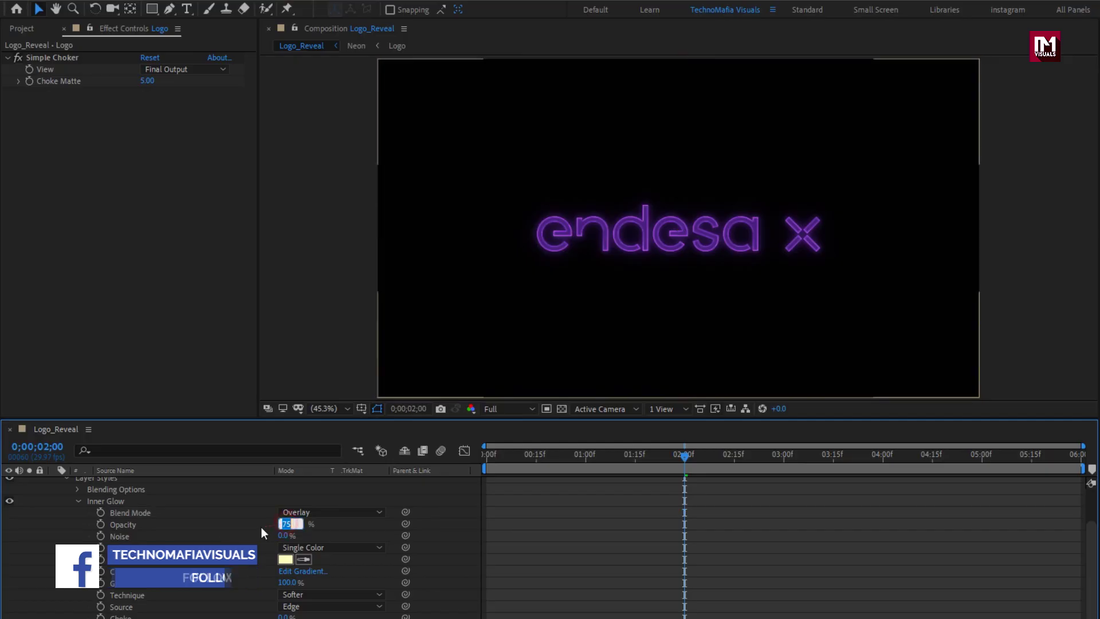
pyautogui.write('100')
pyautogui.click(261, 525)
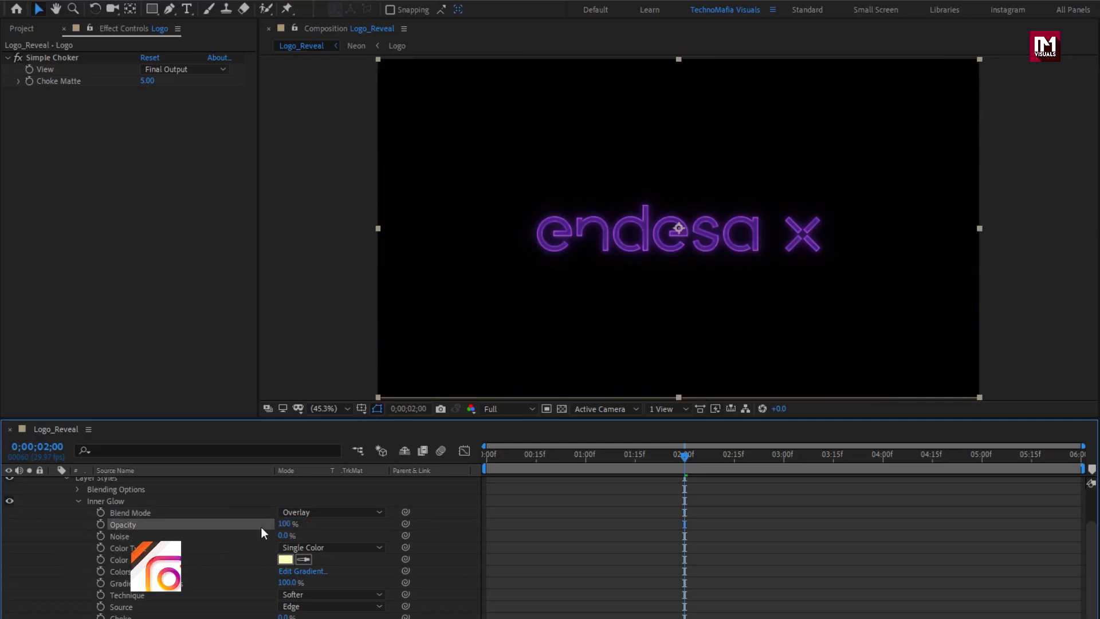
pyautogui.click(285, 559)
pyautogui.moveTo(184, 331); pyautogui.dragTo(86, 191)
pyautogui.click(403, 215)
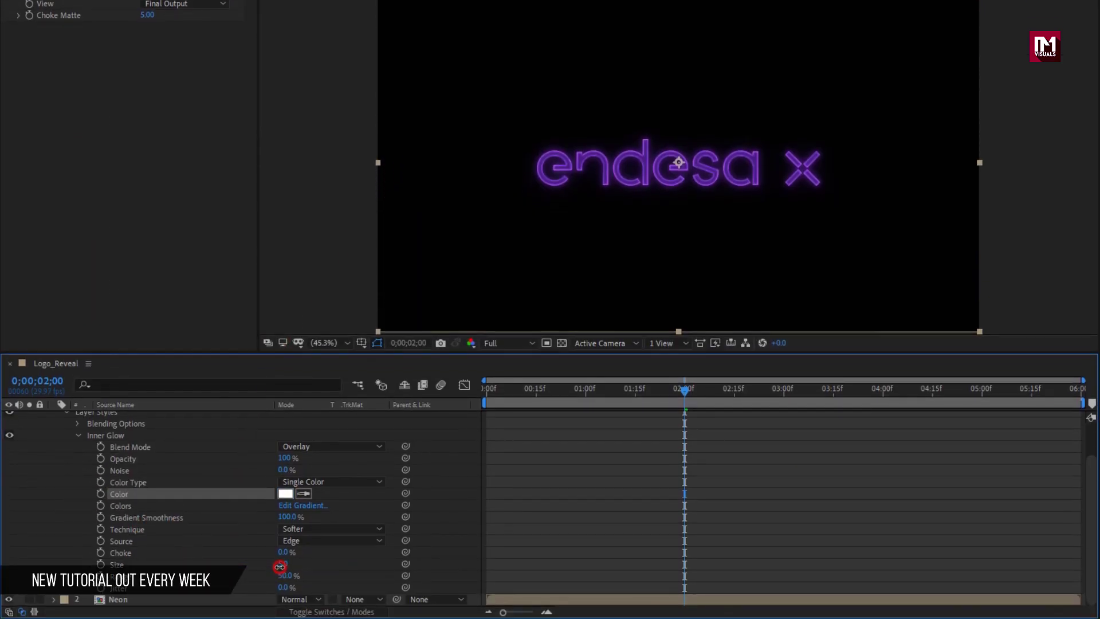
# Set the Logo layer's Inner Glow size to 35 and its range to 60%
pyautogui.write('35')
pyautogui.press('Return')
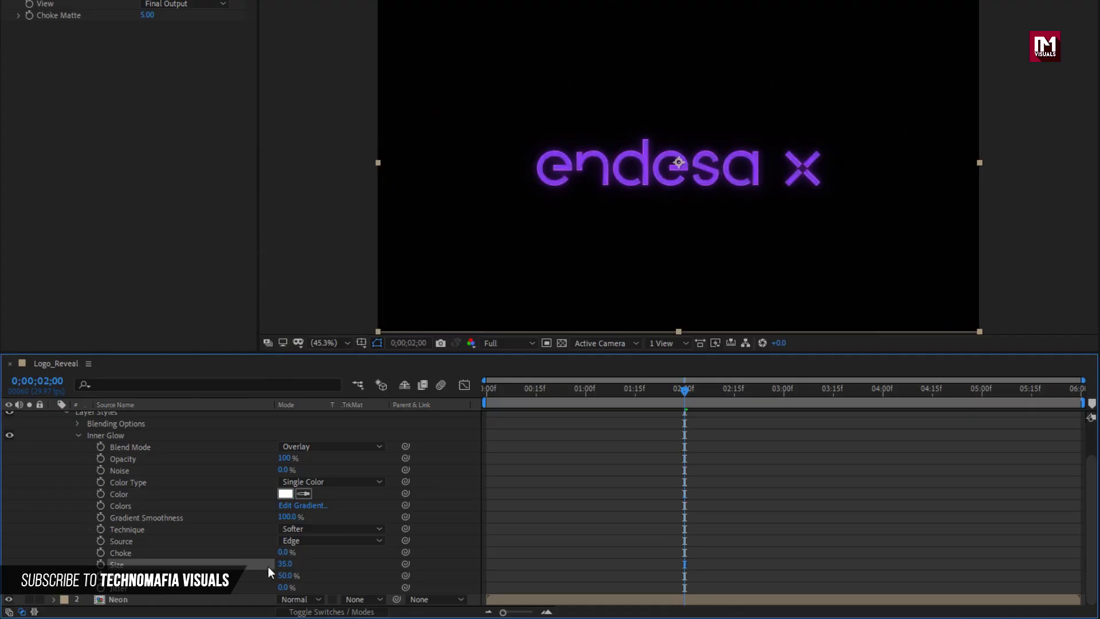
pyautogui.click(285, 575)
pyautogui.write('35.')
pyautogui.write('0')
pyautogui.press('Return')
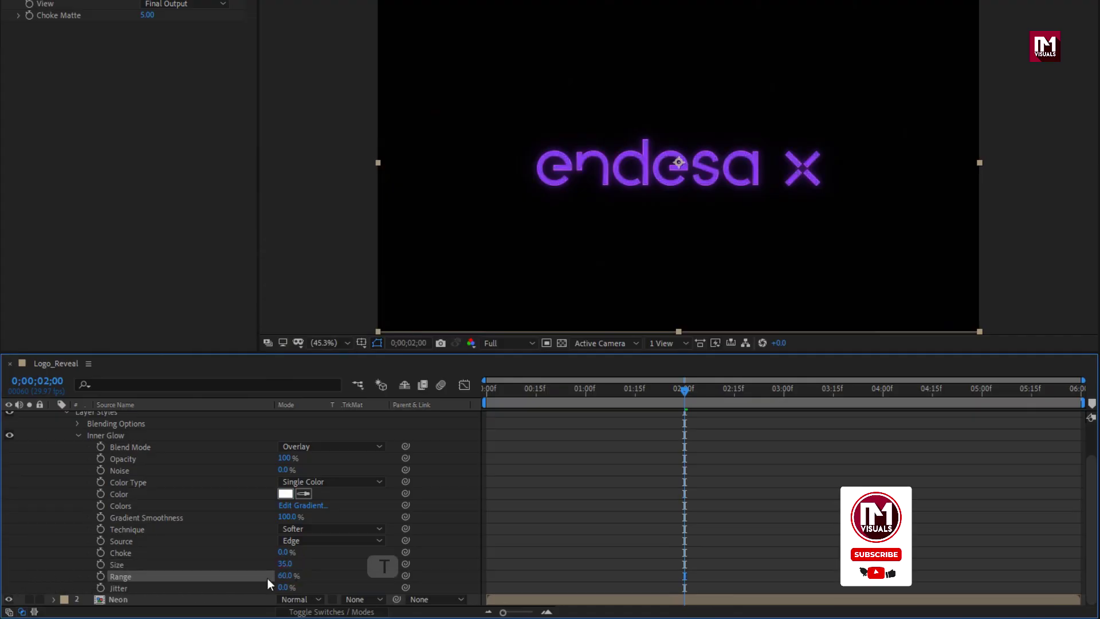
# Reveal the Logo layer's opacity and add a 25% opacity keyframe at 5 seconds
pyautogui.scroll(2, 253, 554)
pyautogui.click(153, 416)
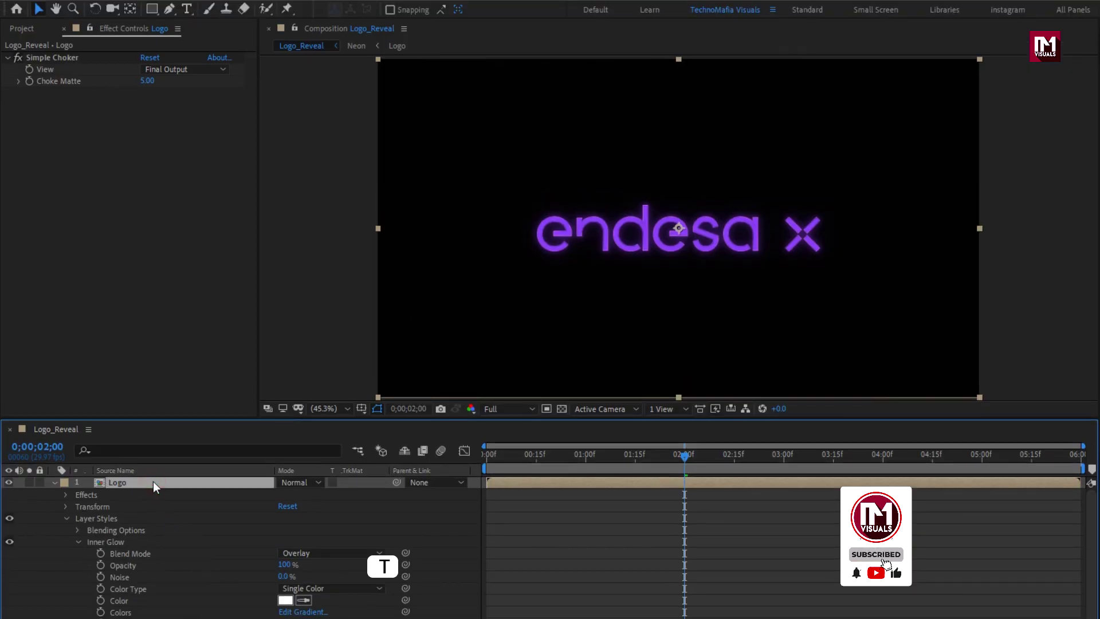
pyautogui.press('t')
pyautogui.click(594, 455)
pyautogui.moveTo(596, 455); pyautogui.dragTo(982, 457)
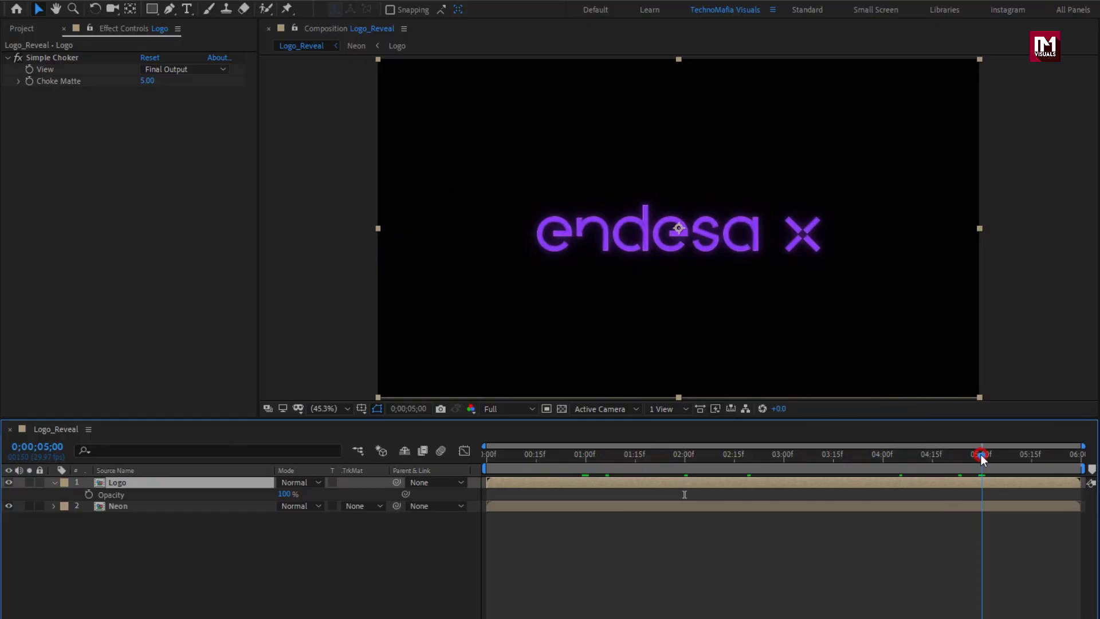
pyautogui.click(89, 494)
pyautogui.click(285, 494)
pyautogui.write('25')
pyautogui.press('Return')
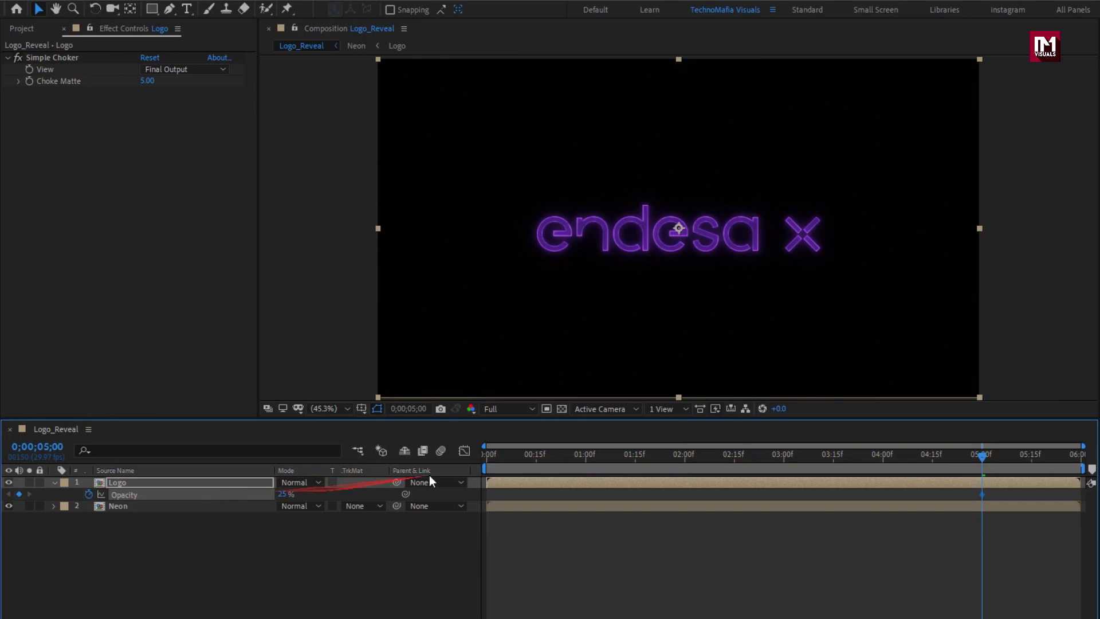
# Set the Logo layer's opacity to 0% at the start of the timeline
pyautogui.click(488, 453)
pyautogui.click(283, 493)
pyautogui.write('0')
pyautogui.press('Return')
# Scrub to about 5 seconds and open the options for the Logo layer's opacity keyframe there
pyautogui.moveTo(515, 457); pyautogui.dragTo(984, 457)
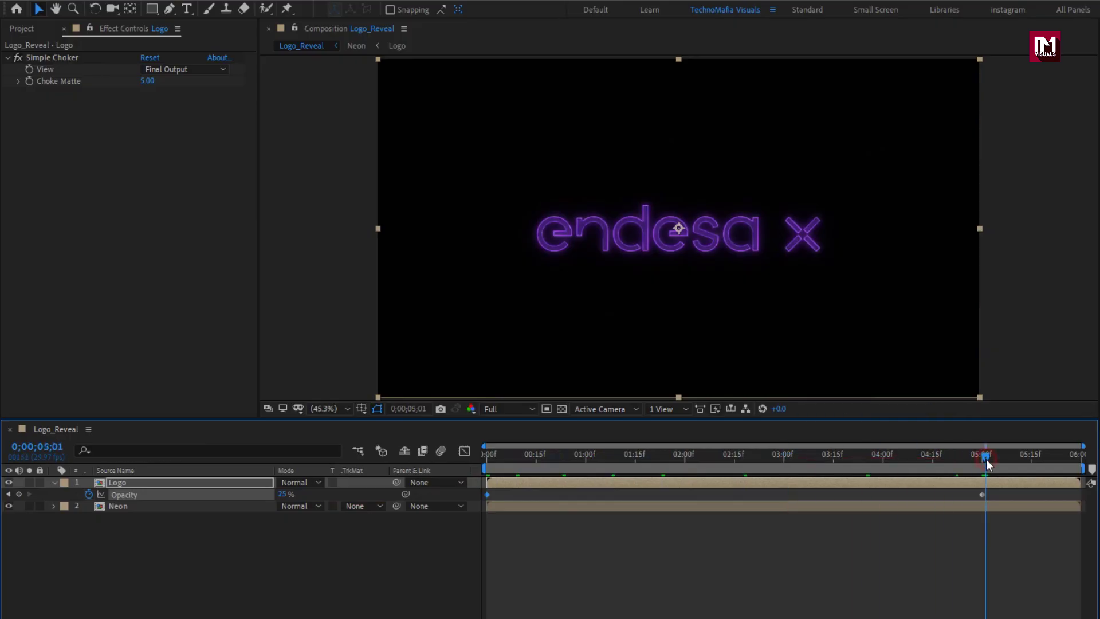
pyautogui.click(983, 495)
pyautogui.rightClick(983, 496)
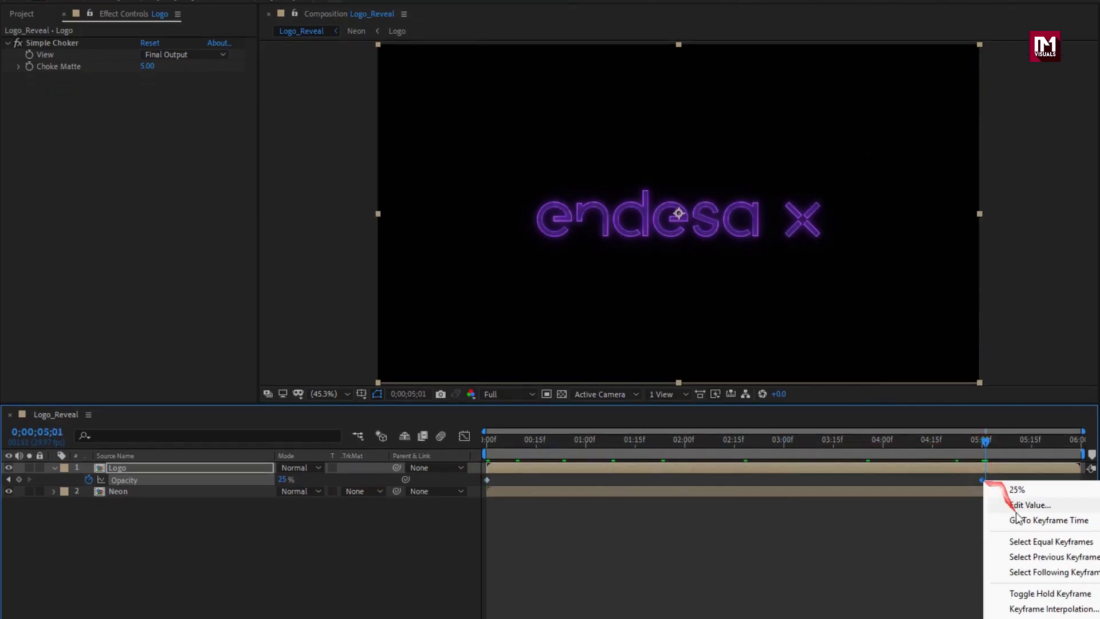
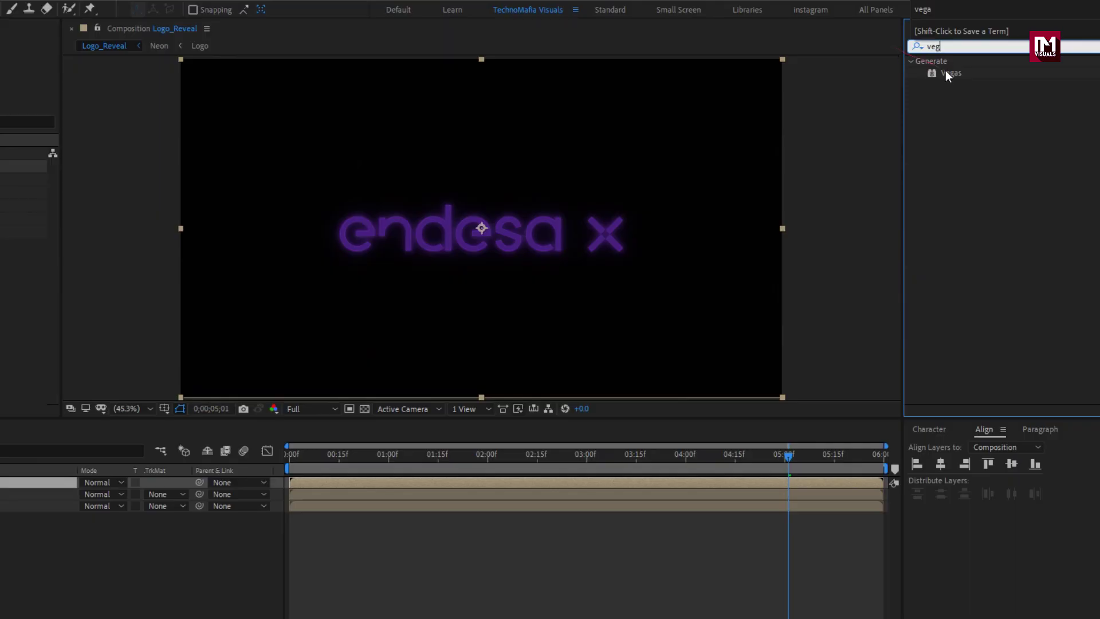
# Apply the Vegas effect to the topmost Logo layer and set its Image Contours channel to Alpha
pyautogui.doubleClick(949, 71)
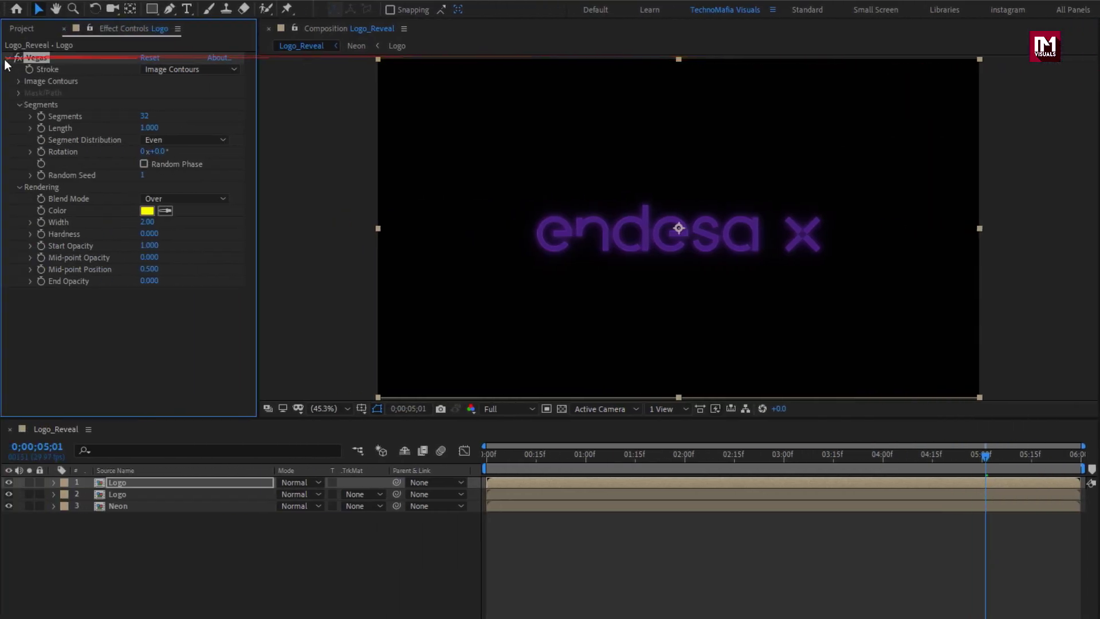
pyautogui.click(18, 81)
pyautogui.click(166, 127)
pyautogui.click(181, 201)
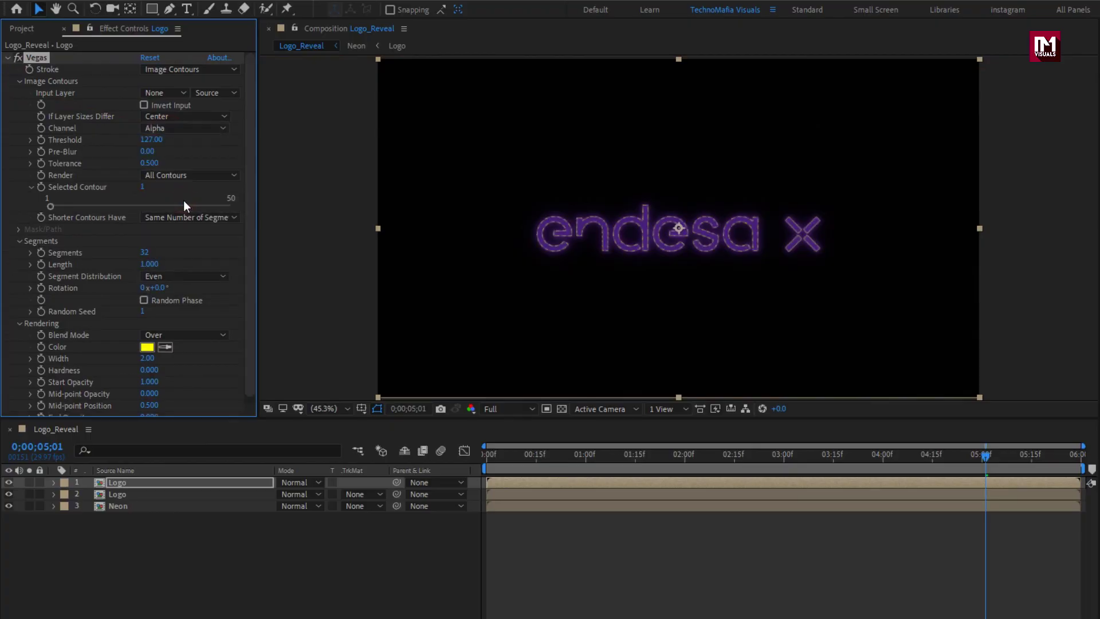
pyautogui.click(23, 81)
# Set the topmost Logo layer's Vegas segments to 1 and its blend mode to Transparent
pyautogui.click(145, 116)
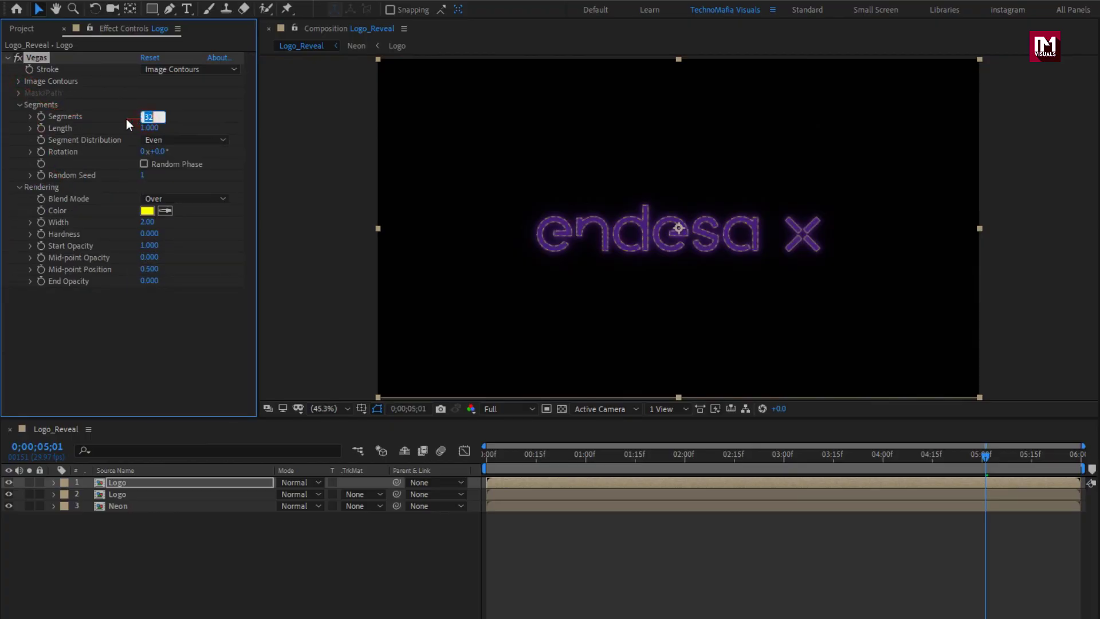
pyautogui.write('1')
pyautogui.press('Return')
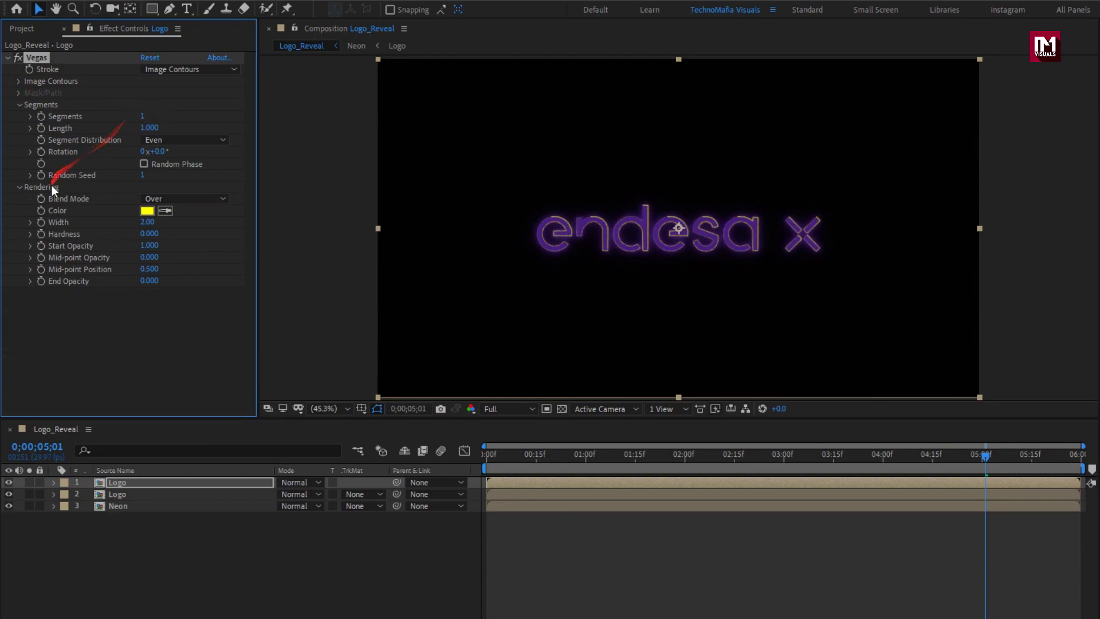
pyautogui.click(173, 199)
pyautogui.click(208, 213)
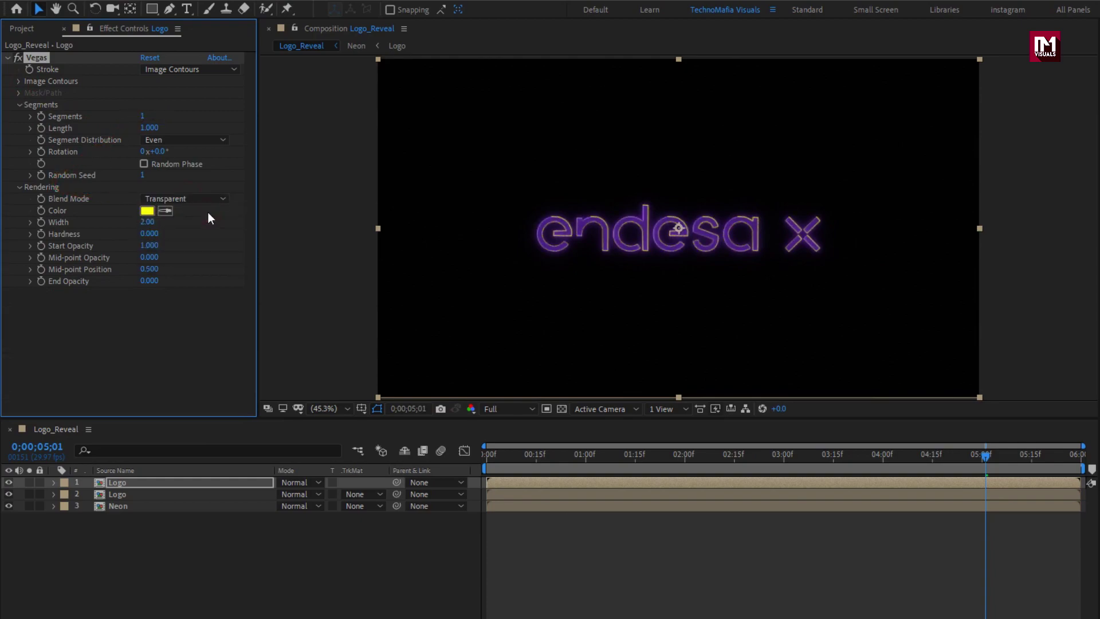
# Change the Vegas stroke colour to dark grey 404040
pyautogui.click(147, 211)
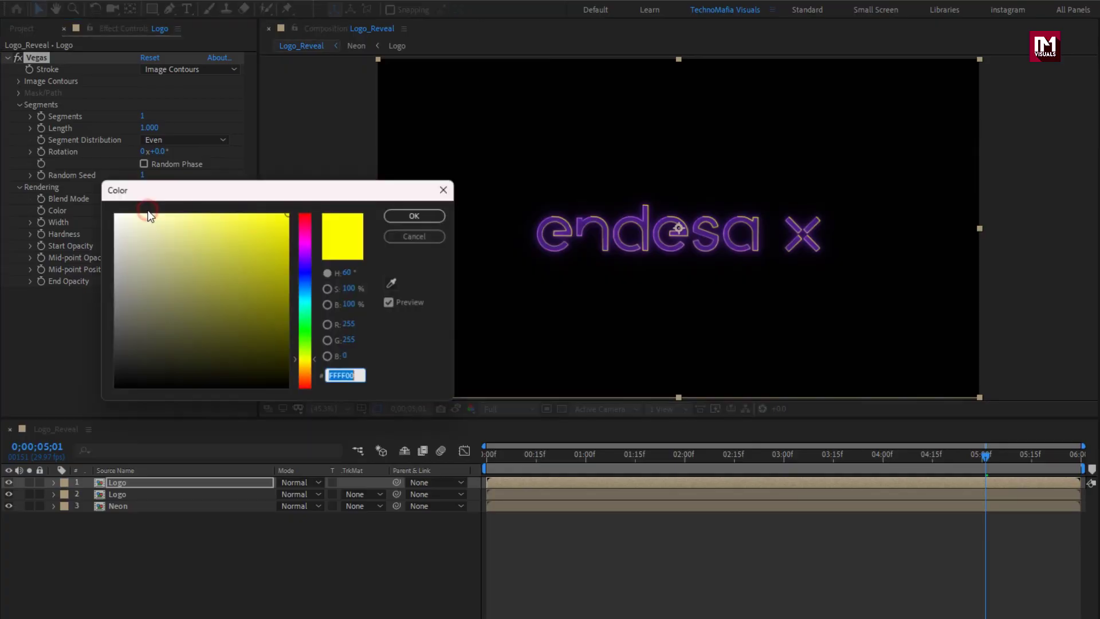
pyautogui.moveTo(152, 293)
pyautogui.mouseDown()
pyautogui.moveTo(106, 356)
pyautogui.moveTo(106, 344)
pyautogui.mouseUp()
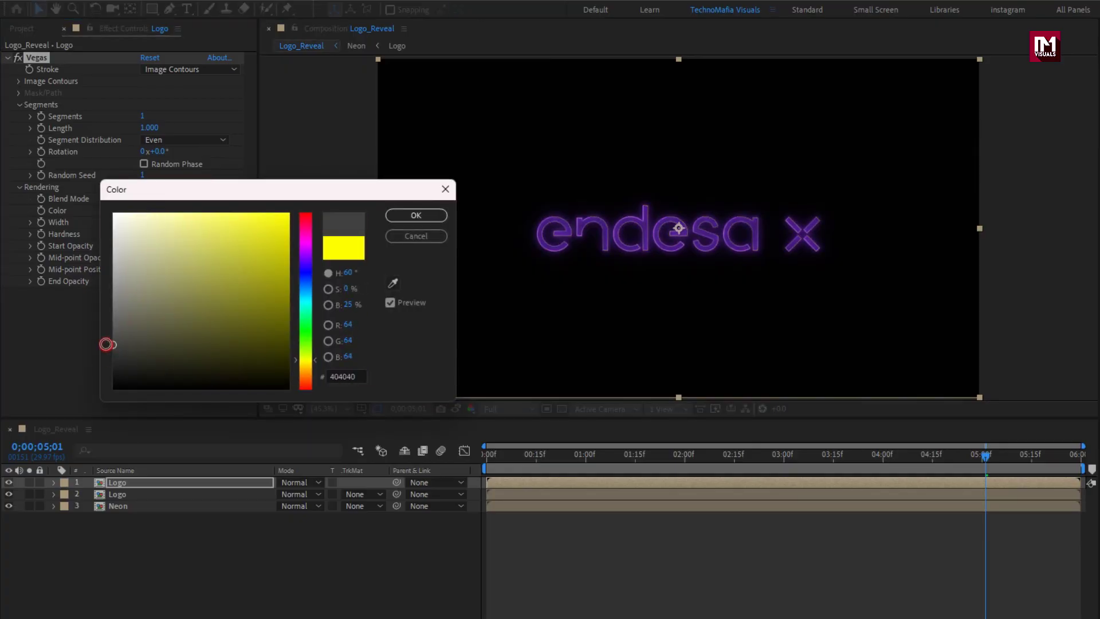
pyautogui.click(404, 213)
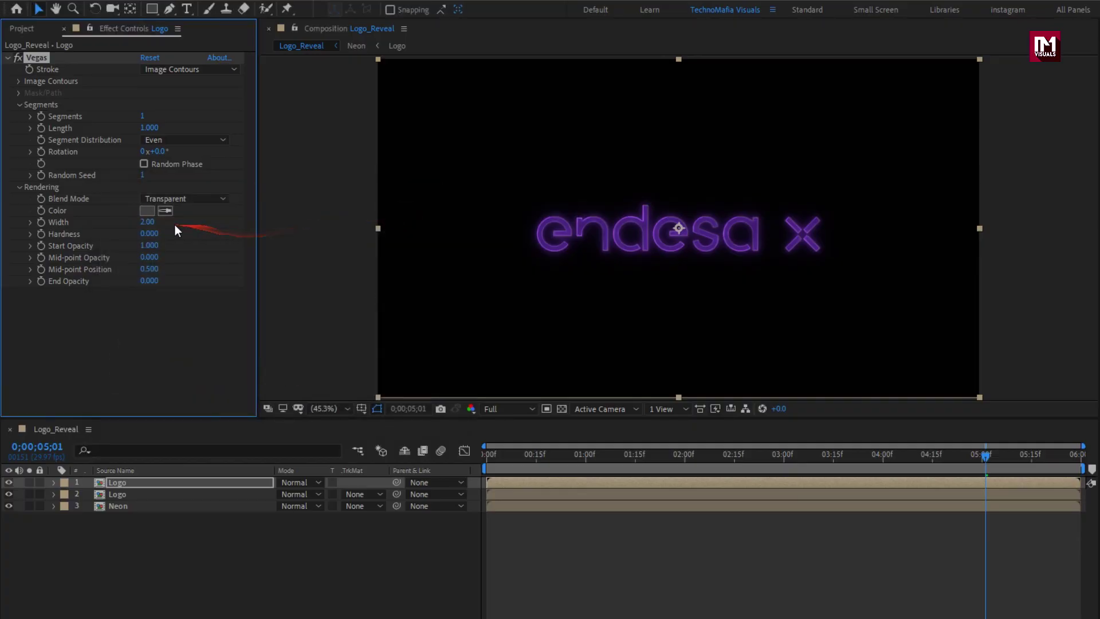
# Set the Vegas stroke width to 3, and both mid-point opacity and end opacity to 1
pyautogui.click(149, 222)
pyautogui.write('3')
pyautogui.press('Return')
pyautogui.write('1')
pyautogui.press('Return')
pyautogui.click(146, 281)
# Add a Bevel and Emboss layer style to the topmost Logo layer and set its style to Outer Bevel
pyautogui.rightClick(138, 481)
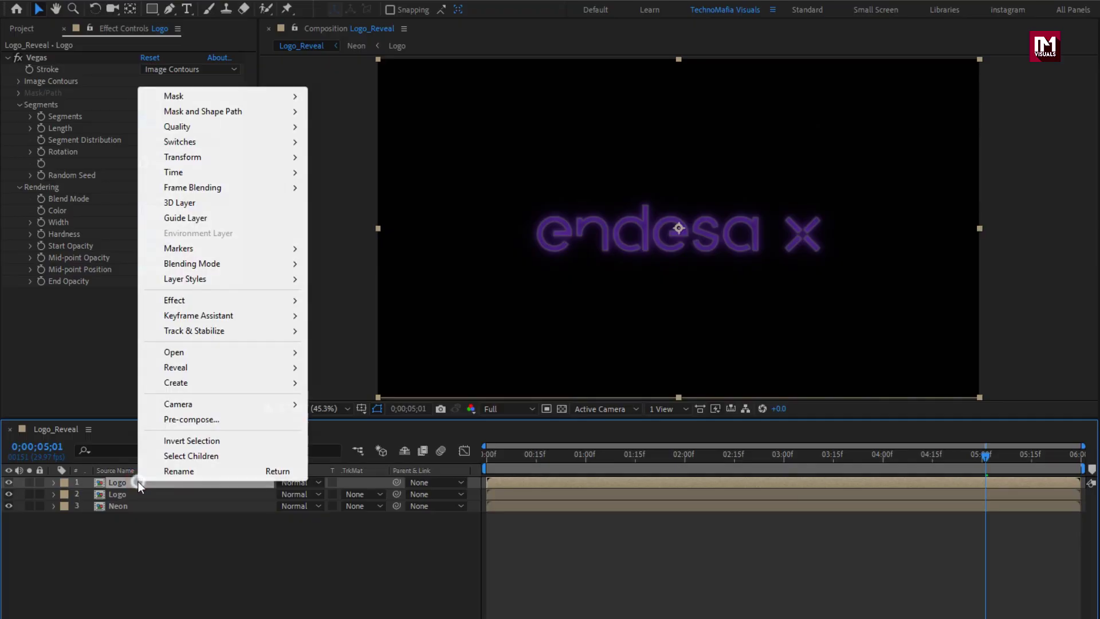
pyautogui.moveTo(207, 283)
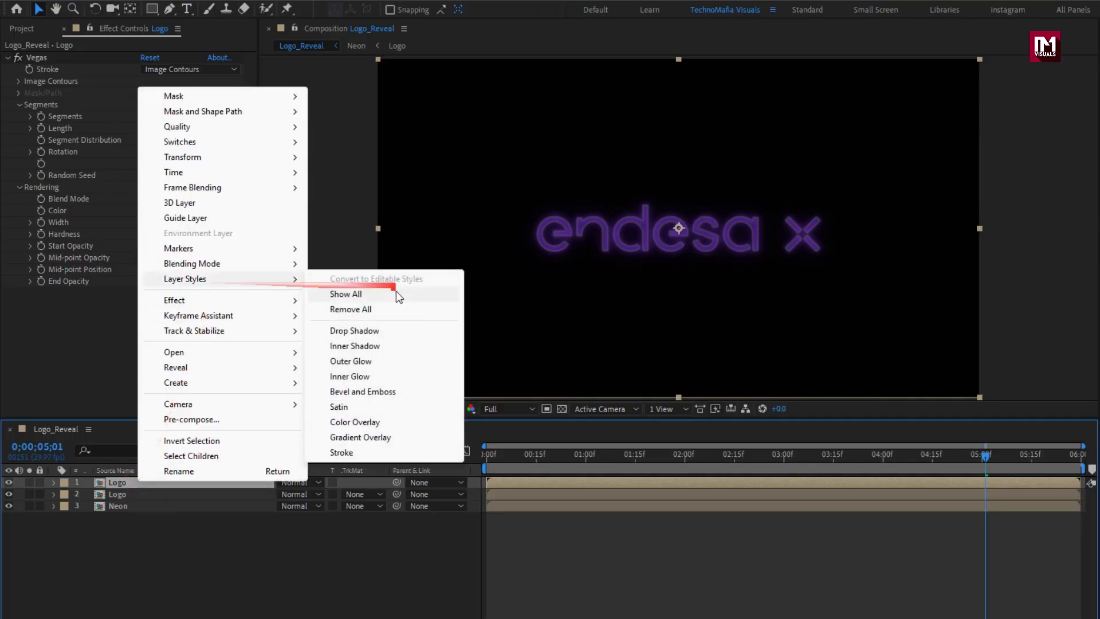
pyautogui.click(367, 391)
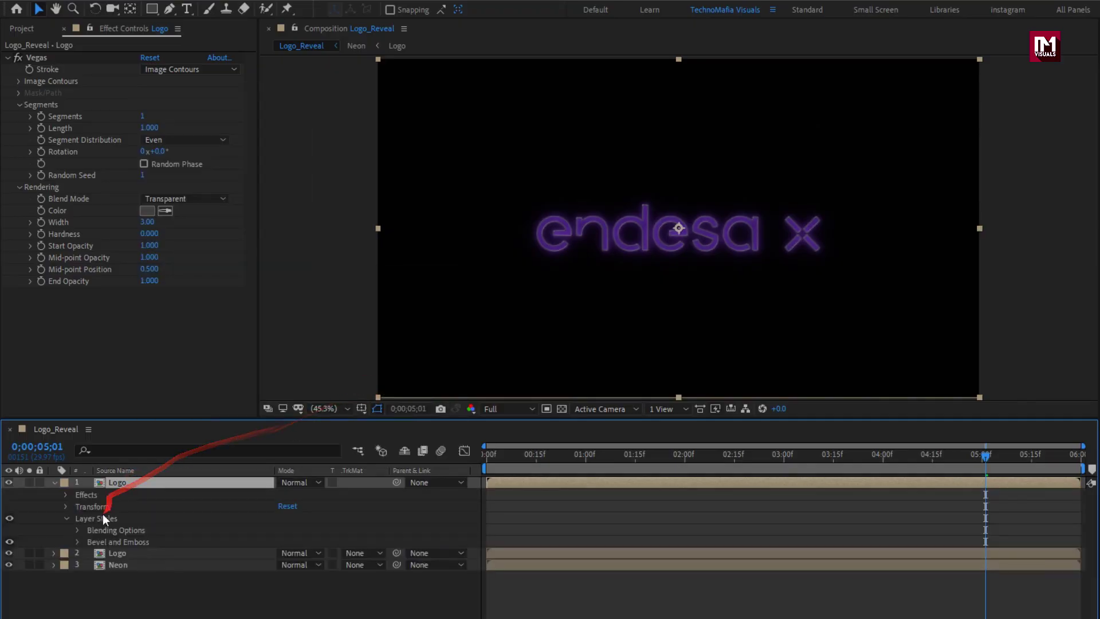
pyautogui.click(79, 540)
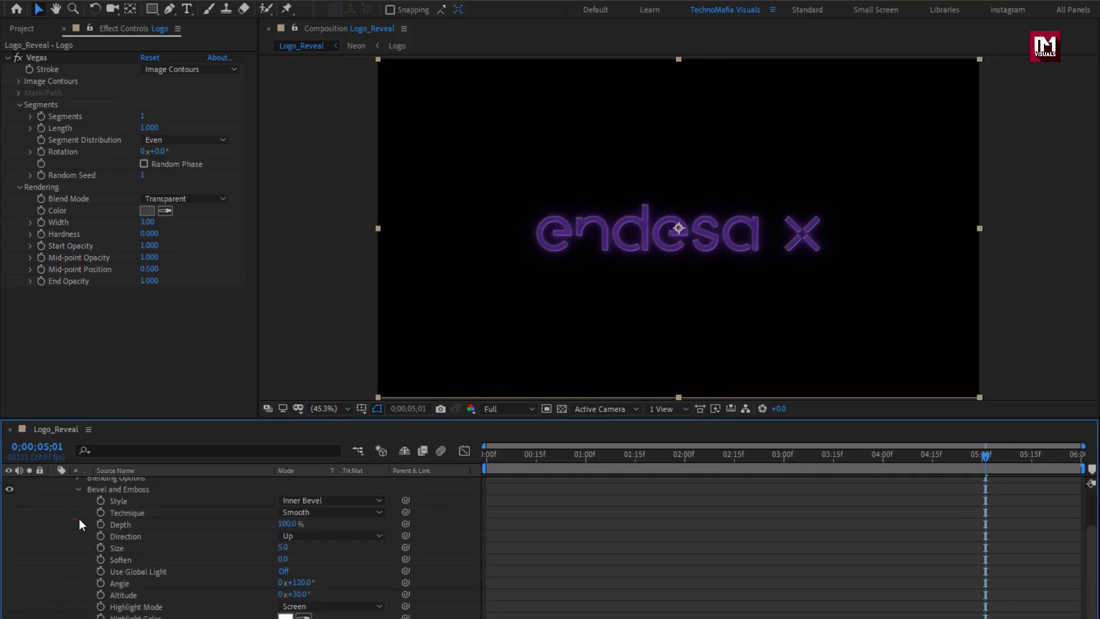
pyautogui.click(323, 500)
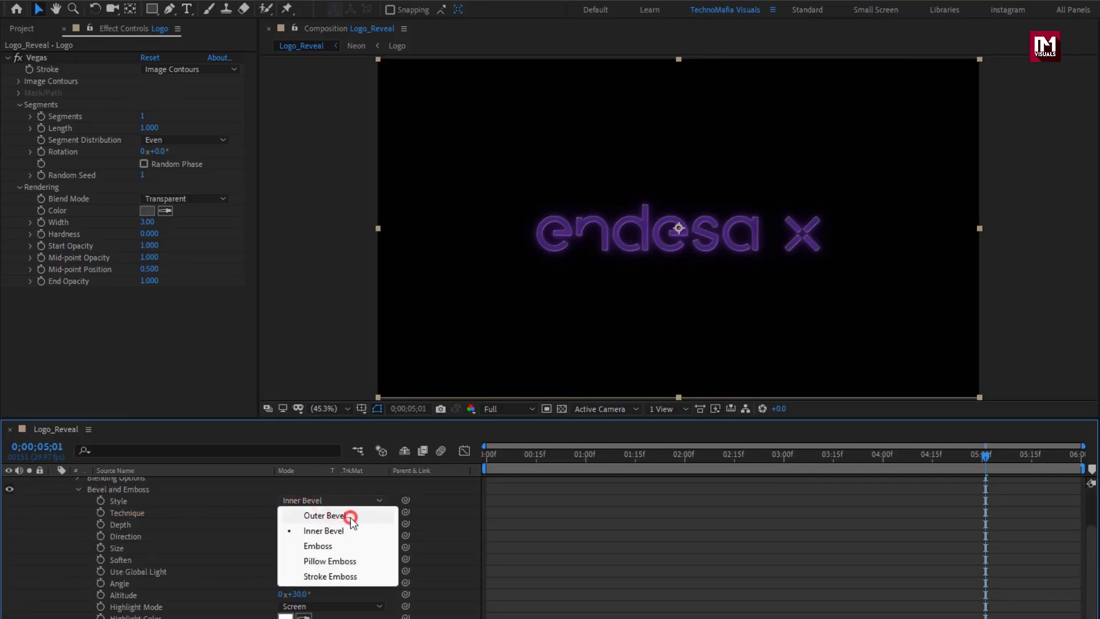
pyautogui.click(324, 515)
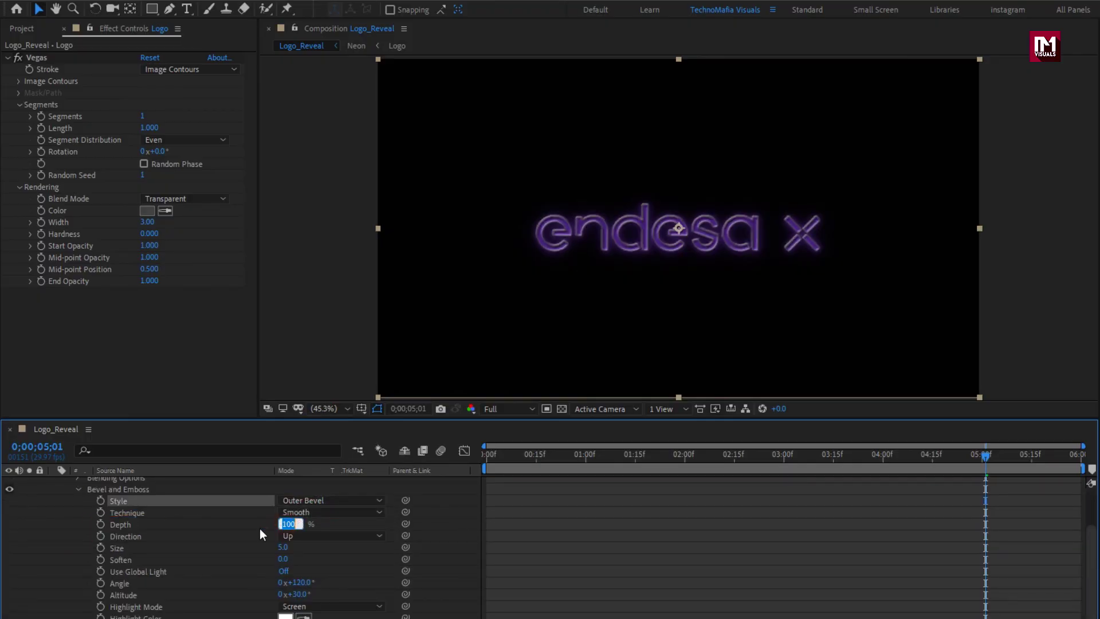
# Set the bevel's depth to 50%, size to 2 and soften to 2
pyautogui.write('50')
pyautogui.press('Return')
pyautogui.click(282, 545)
pyautogui.write('2')
pyautogui.press('Return')
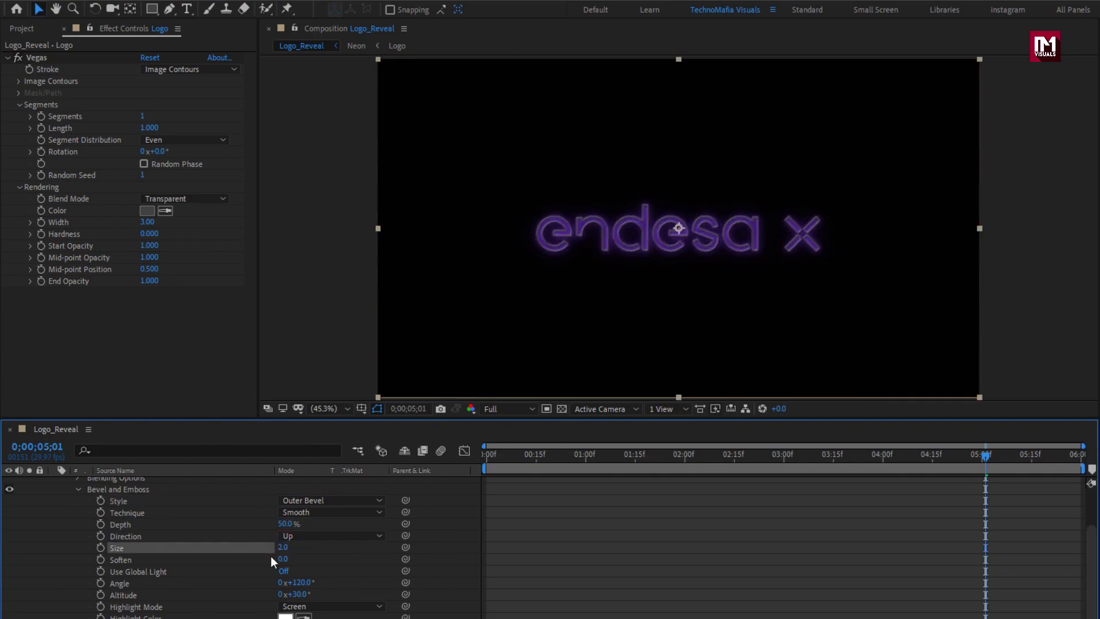
pyautogui.click(282, 559)
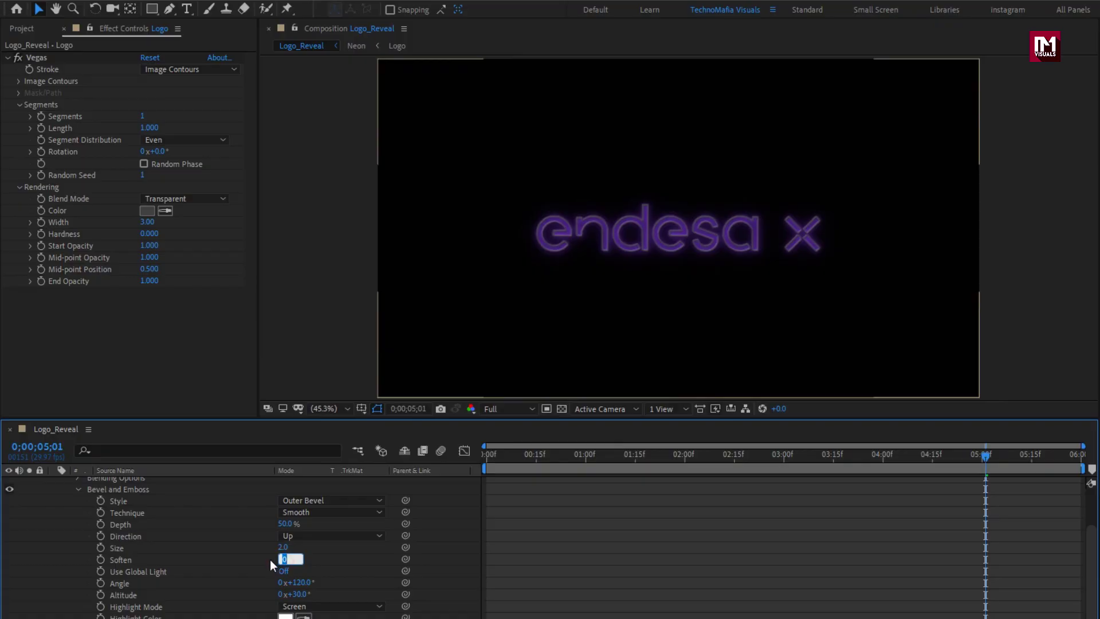
pyautogui.write('2')
pyautogui.press('Return')
# Set the bevel's altitude to 75°, angle to 135° and highlight opacity to 100%
pyautogui.click(296, 594)
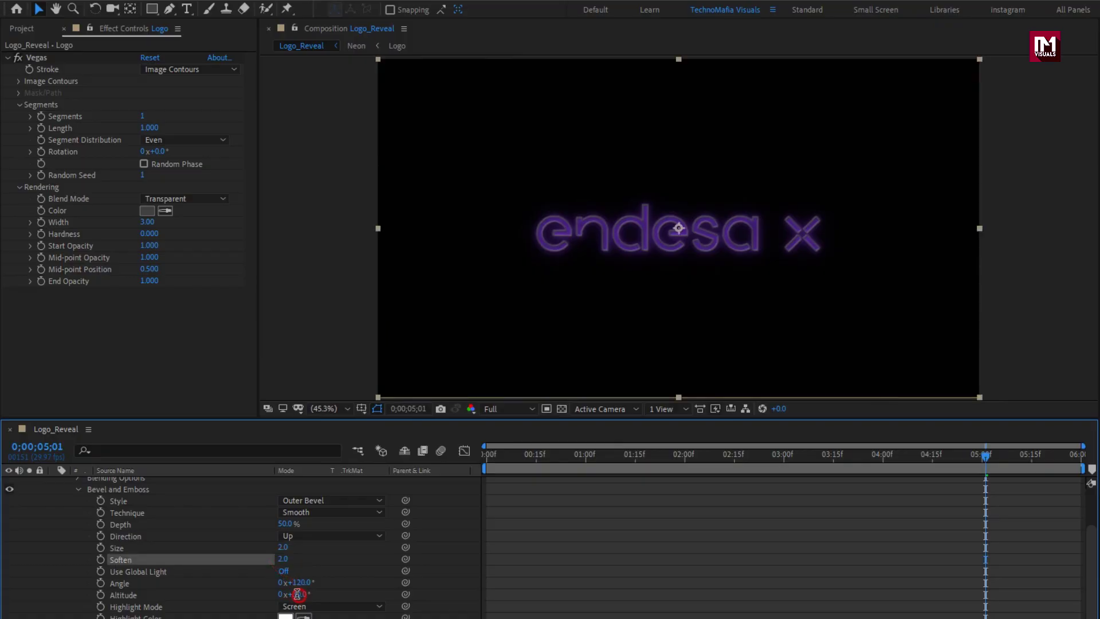
pyautogui.write('75')
pyautogui.press('Return')
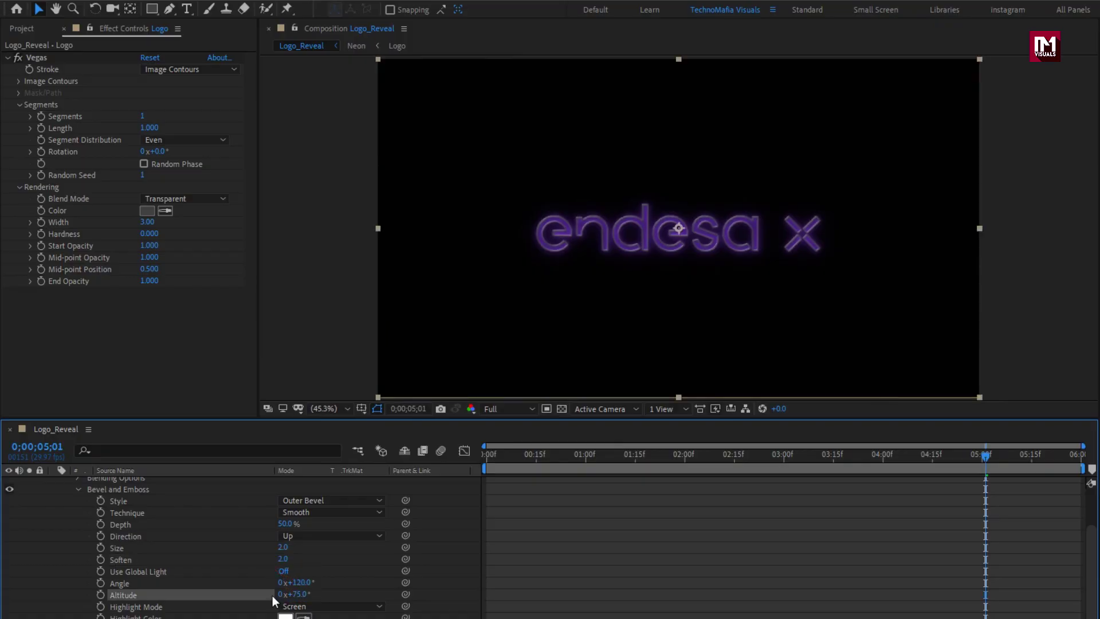
pyautogui.click(298, 581)
pyautogui.write('135')
pyautogui.press('Return')
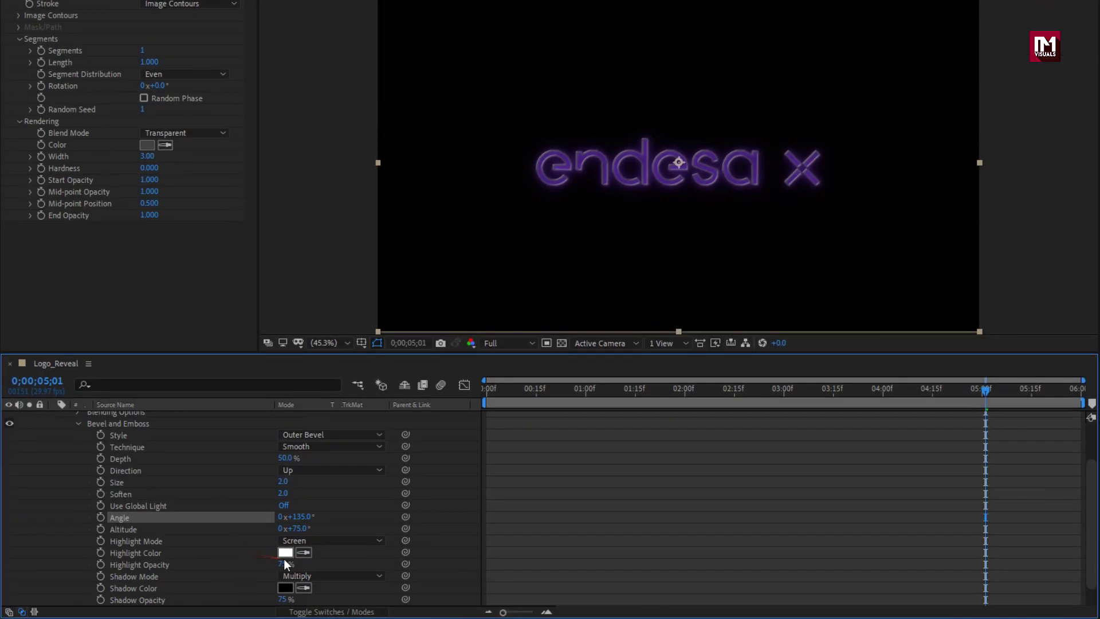
pyautogui.write('100')
pyautogui.press('Return')
pyautogui.scroll(5, 231, 551)
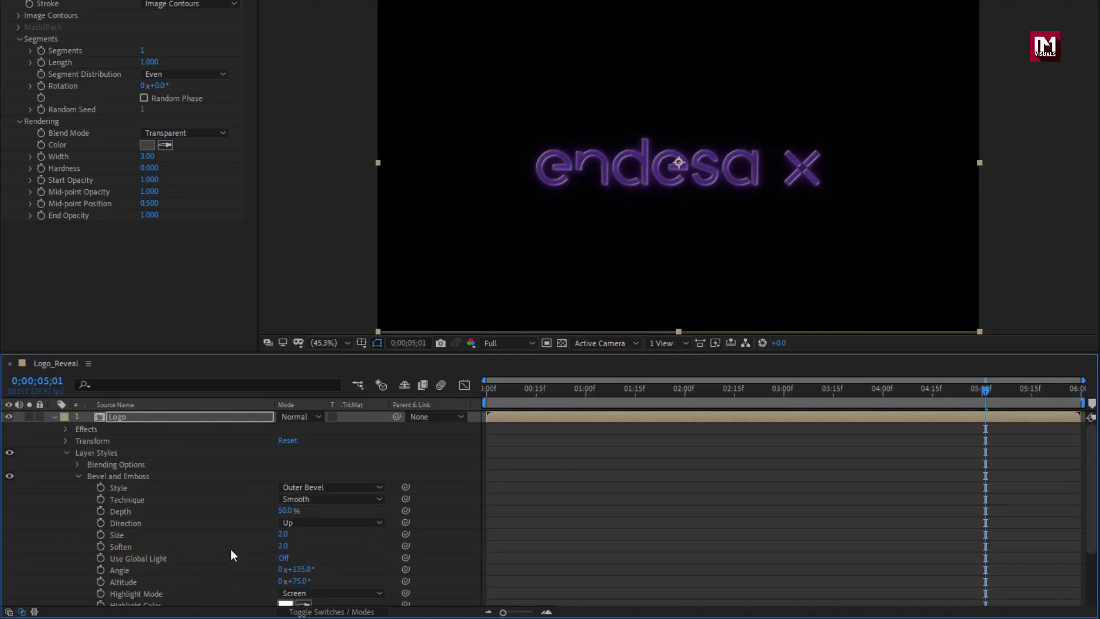
# Collapse the topmost Logo layer and set its blending mode to Add
pyautogui.click(54, 423)
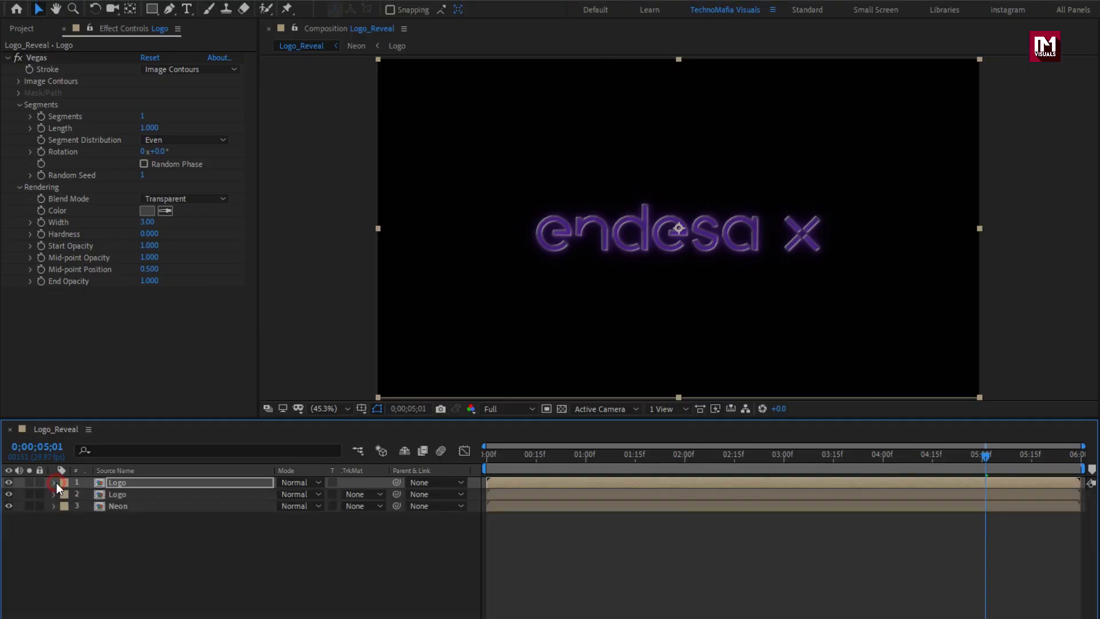
pyautogui.click(287, 425)
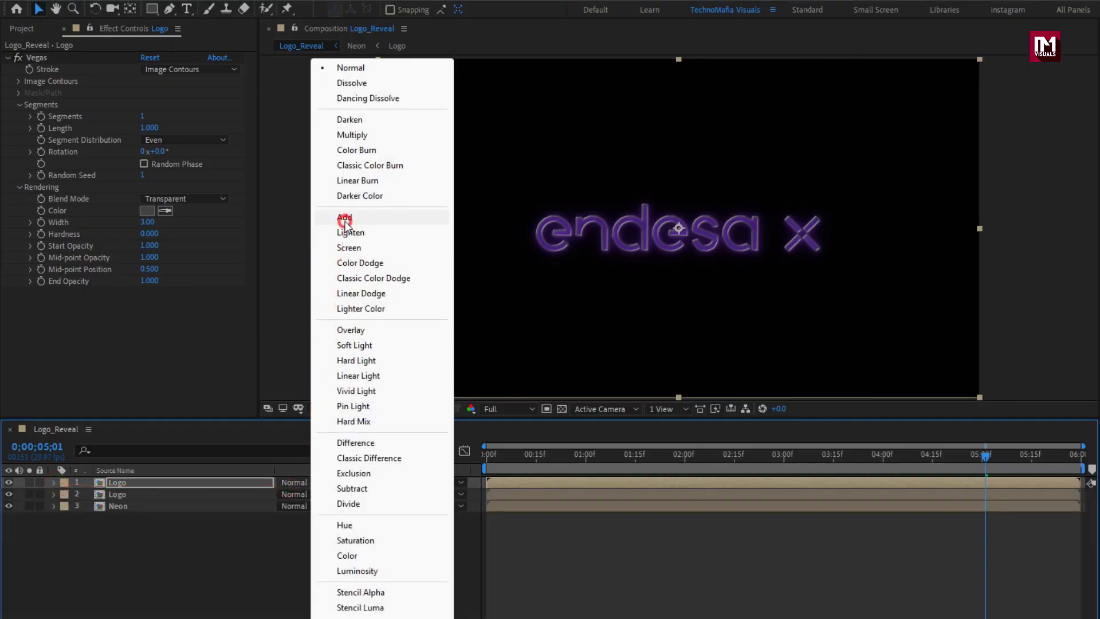
pyautogui.click(345, 222)
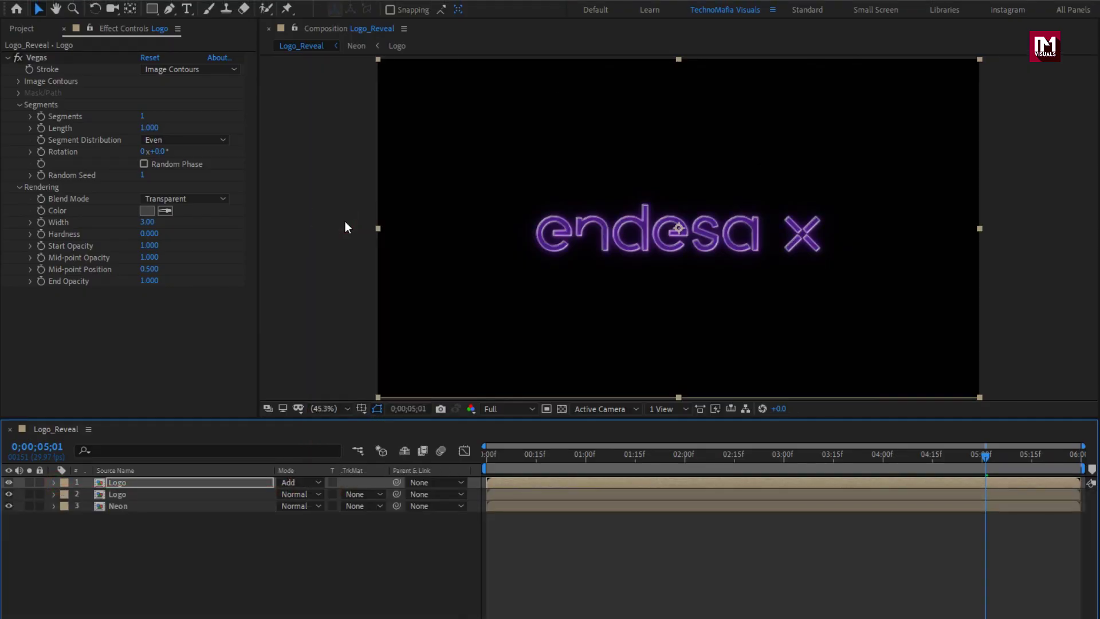
# Place another copy of the Logo composition above all layers and apply the Fill effect to it
pyautogui.click(22, 29)
pyautogui.moveTo(43, 170); pyautogui.dragTo(146, 479)
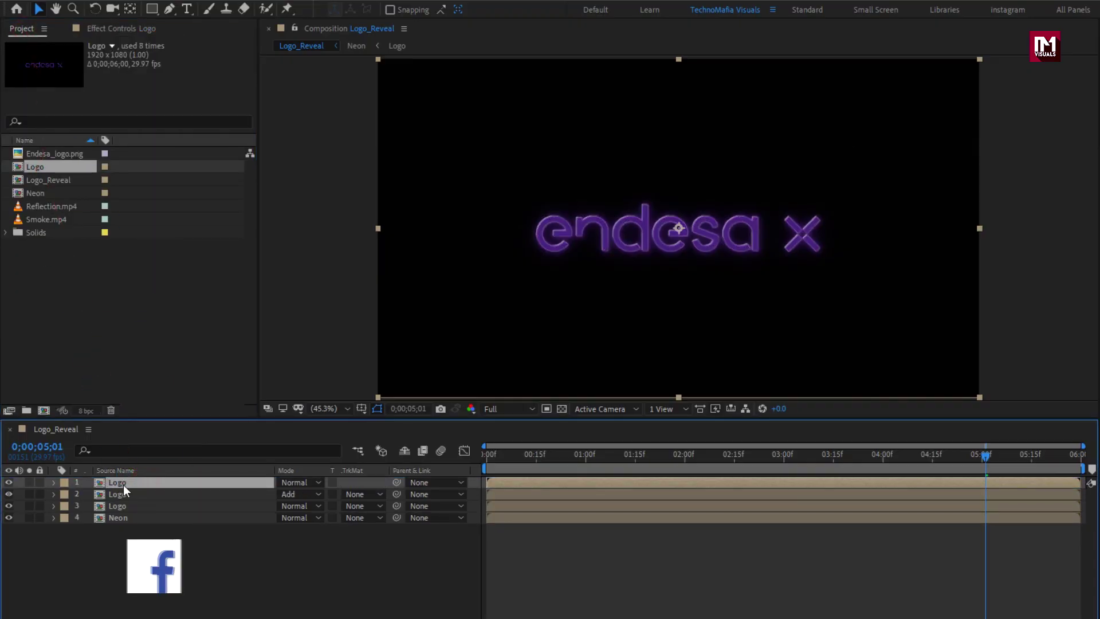
pyautogui.doubleClick(940, 49)
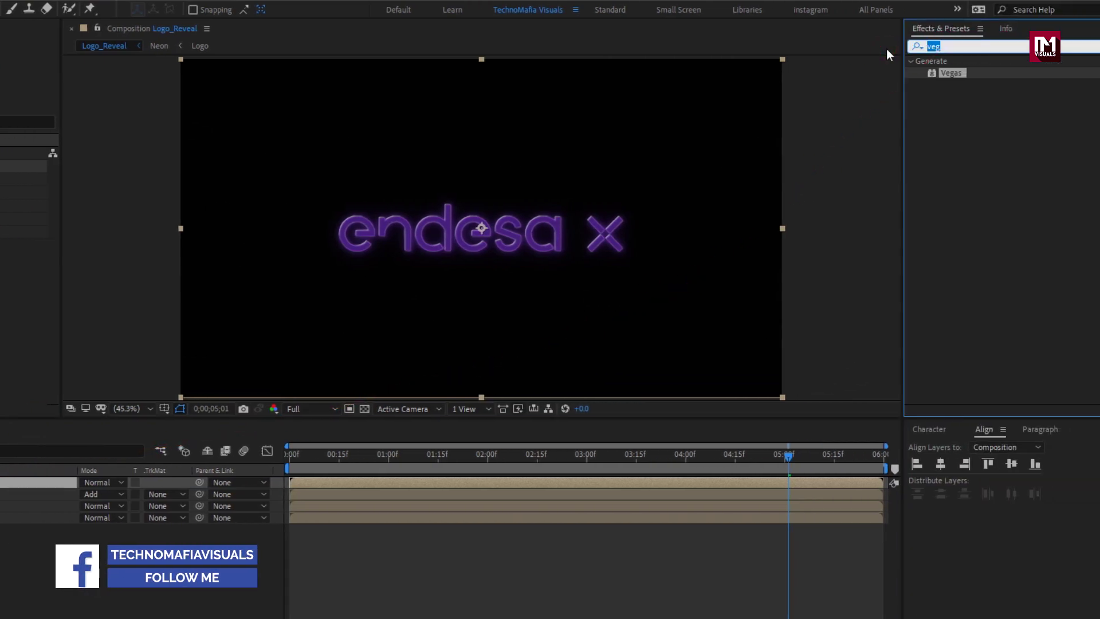
pyautogui.write('fill')
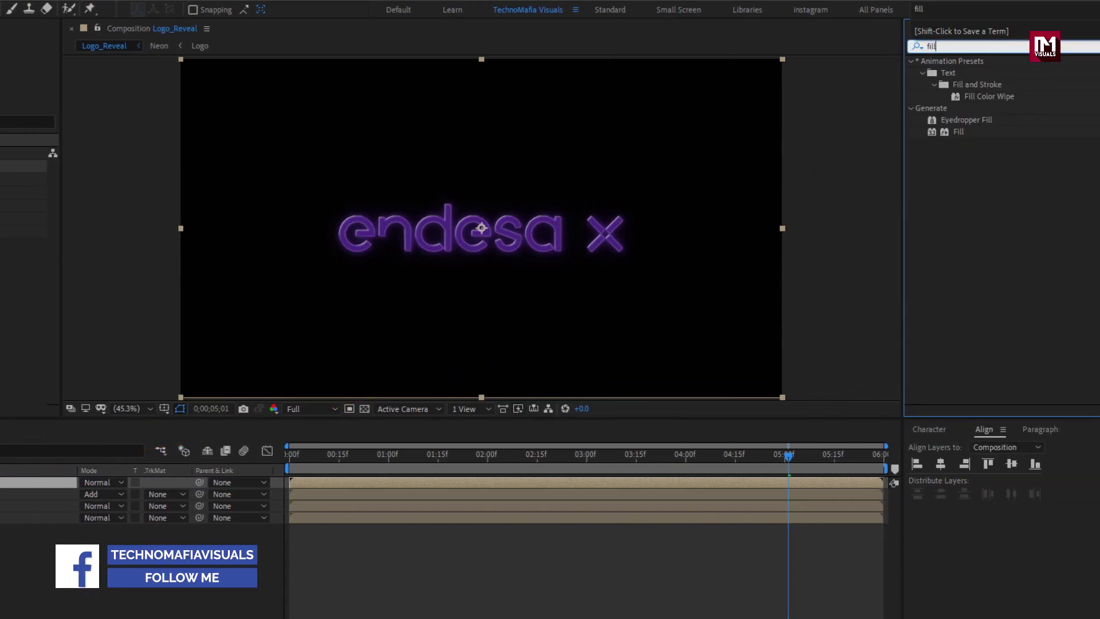
pyautogui.doubleClick(957, 131)
# Set the Fill colour of the new Logo layer to white
pyautogui.click(49, 93)
pyautogui.click(16, 213)
pyautogui.click(415, 214)
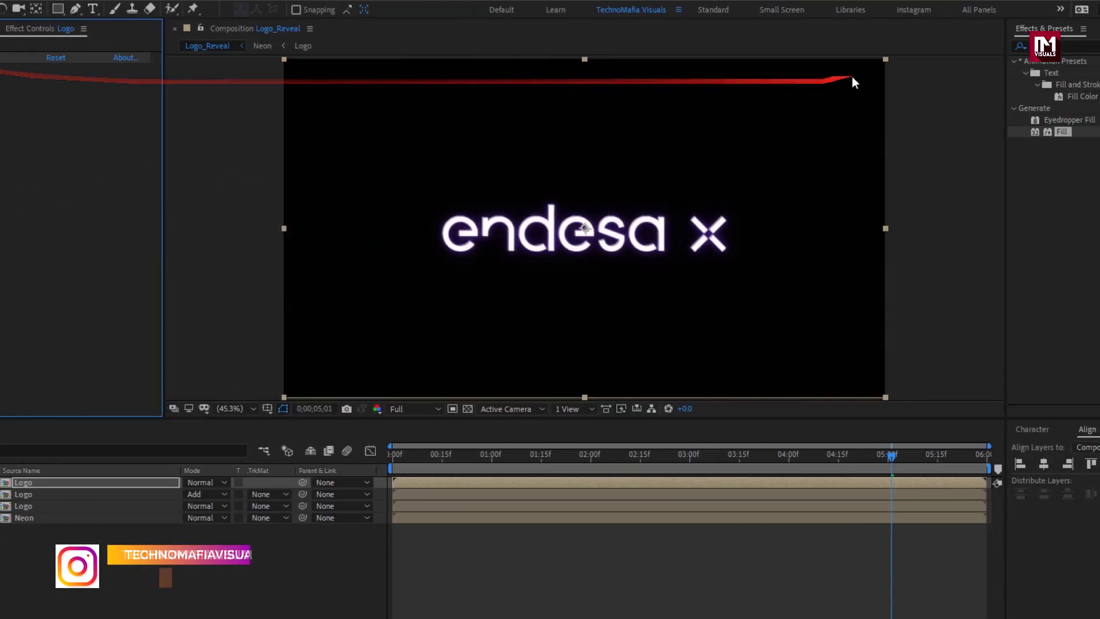
# Apply Gaussian Blur (Legacy) to the white Logo layer with a blurriness of 35
pyautogui.click(901, 45)
pyautogui.write('blur')
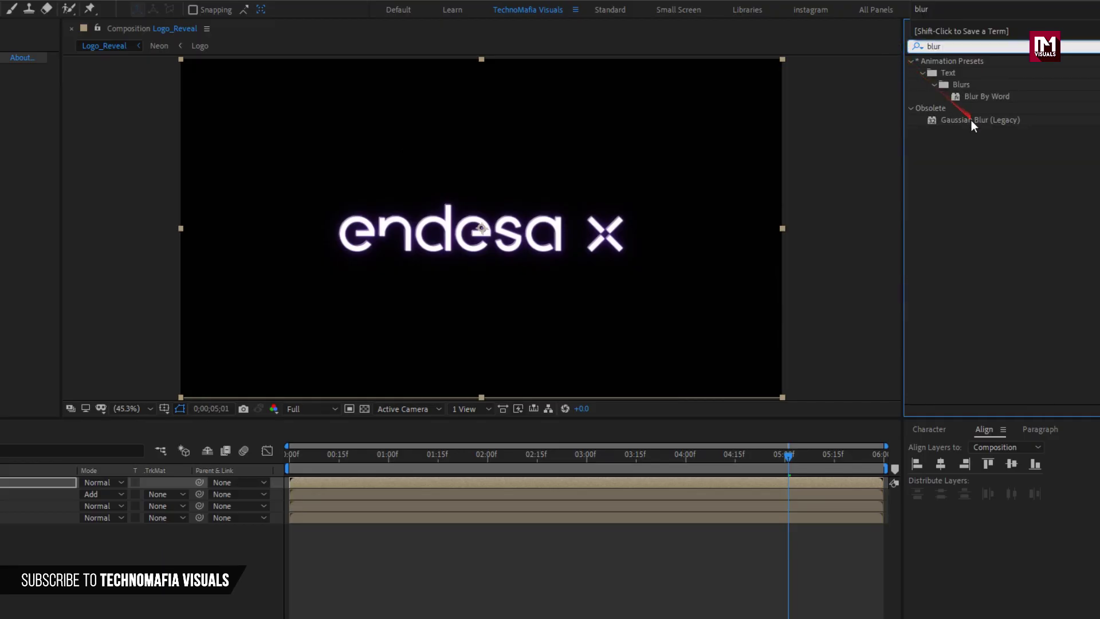
pyautogui.click(971, 120)
pyautogui.moveTo(971, 120); pyautogui.dragTo(174, 99)
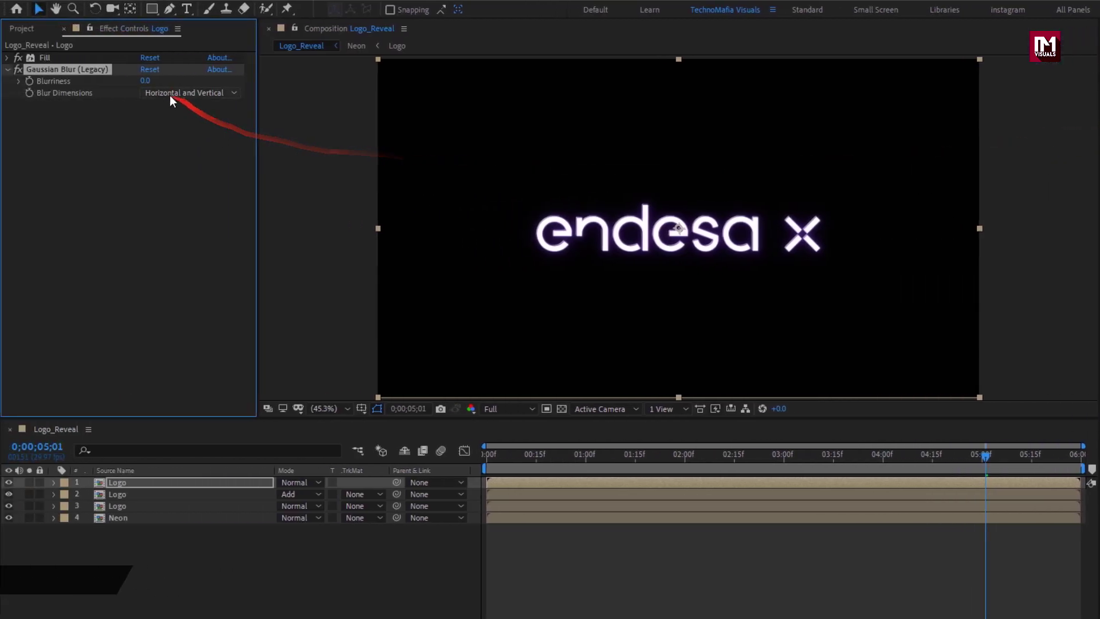
pyautogui.click(148, 81)
pyautogui.write('35')
pyautogui.press('Return')
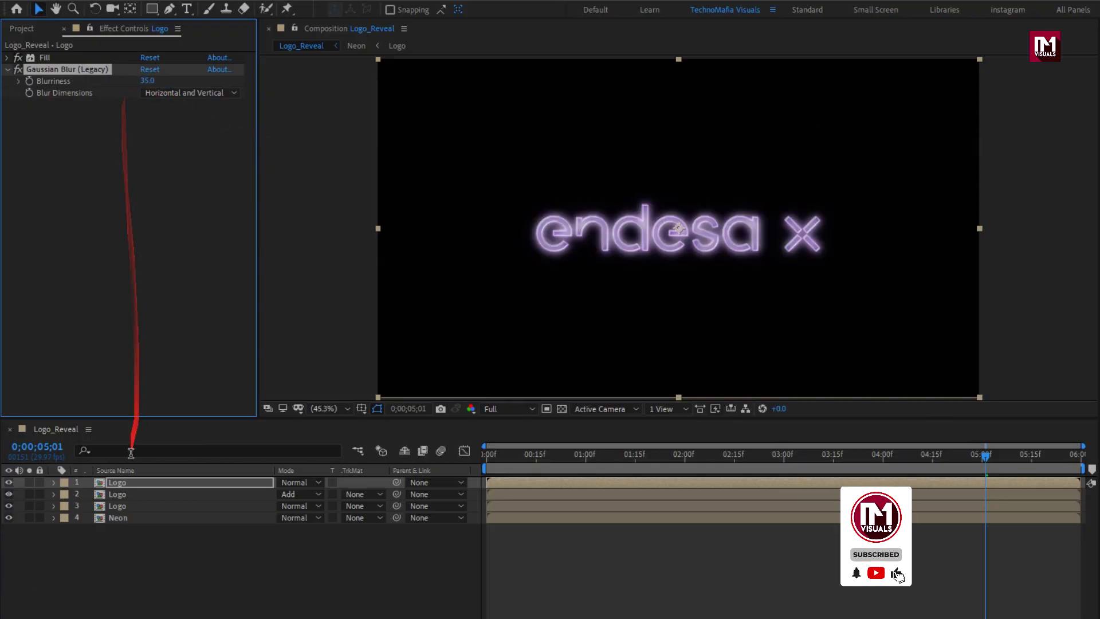
# Pre-compose the blurred Logo layer as Logo_Blur, moving all attributes into the new composition
pyautogui.rightClick(128, 483)
pyautogui.click(161, 423)
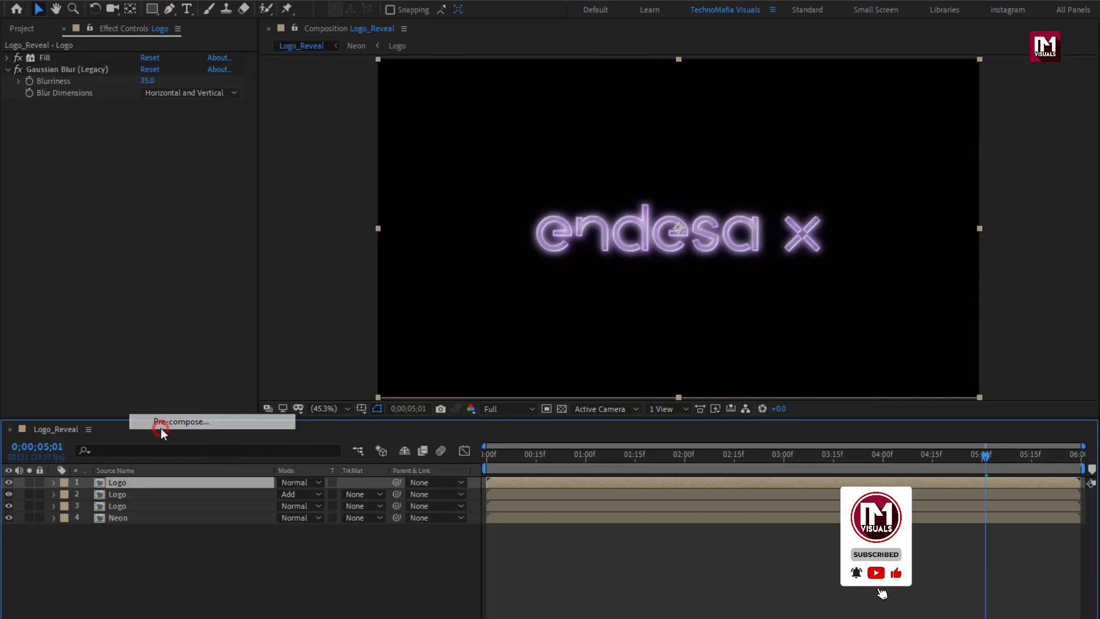
pyautogui.write('Logo_Blur')
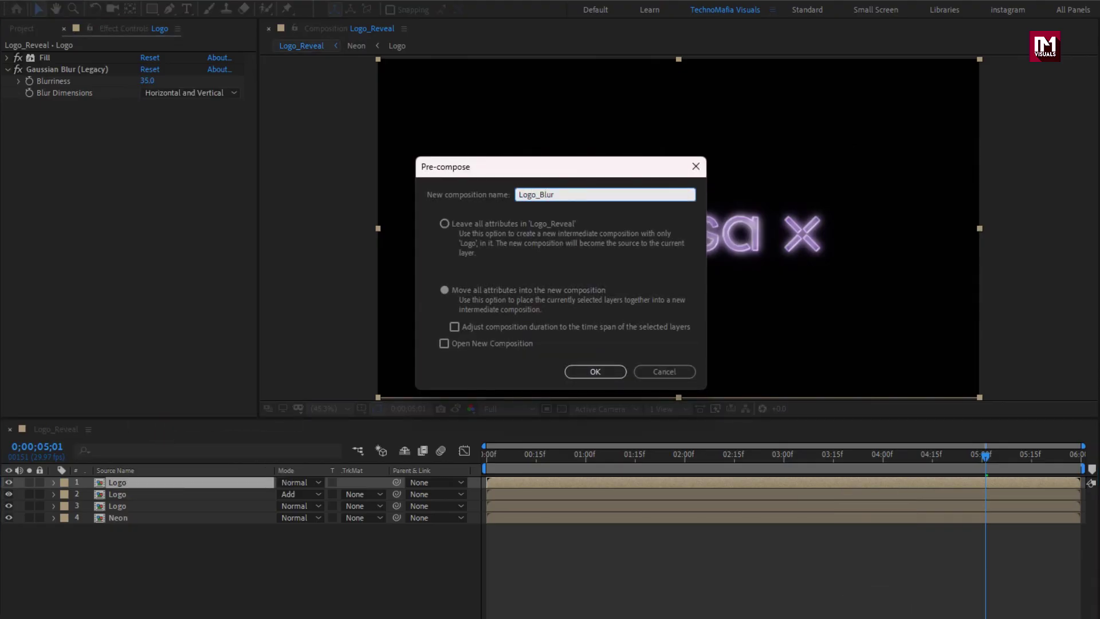
pyautogui.click(594, 372)
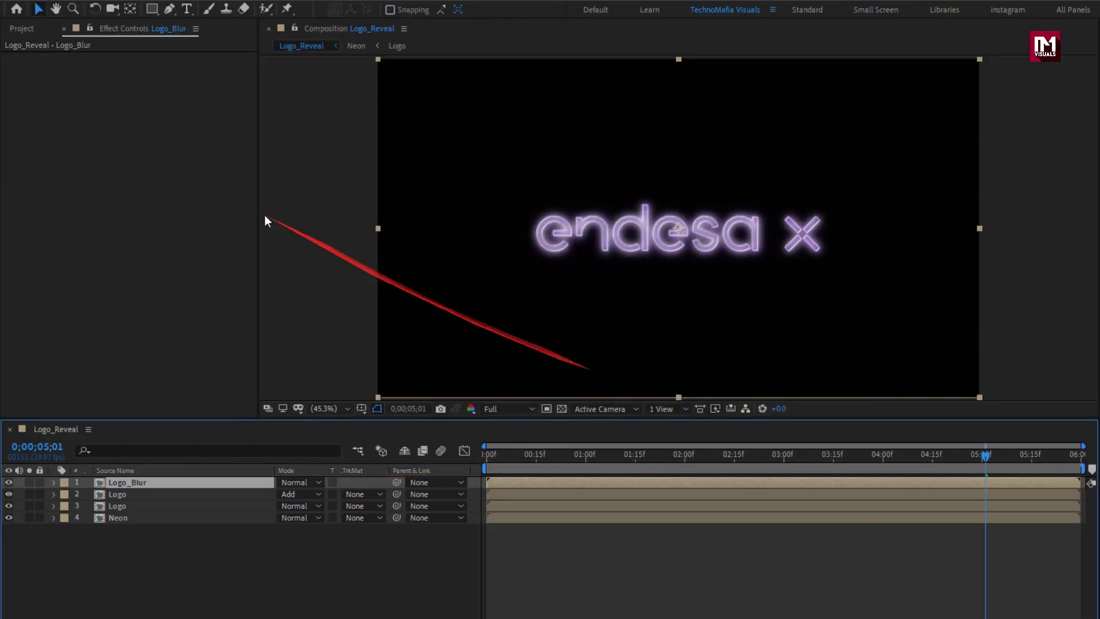
# Add Reflection.mp4 above Logo_Blur and place another Logo composition on top of it
pyautogui.click(25, 29)
pyautogui.moveTo(54, 222); pyautogui.dragTo(150, 479)
pyautogui.click(40, 168)
pyautogui.moveTo(42, 169); pyautogui.dragTo(160, 476)
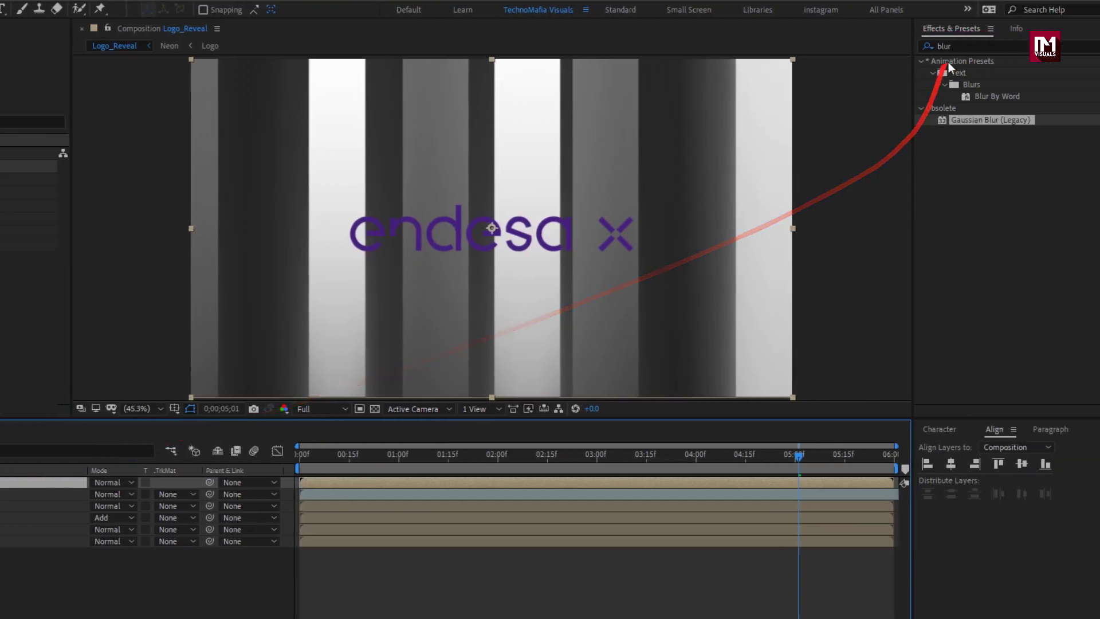
# Apply the Simple Choker effect to the Logo layer above Reflection.mp4
pyautogui.click(933, 46)
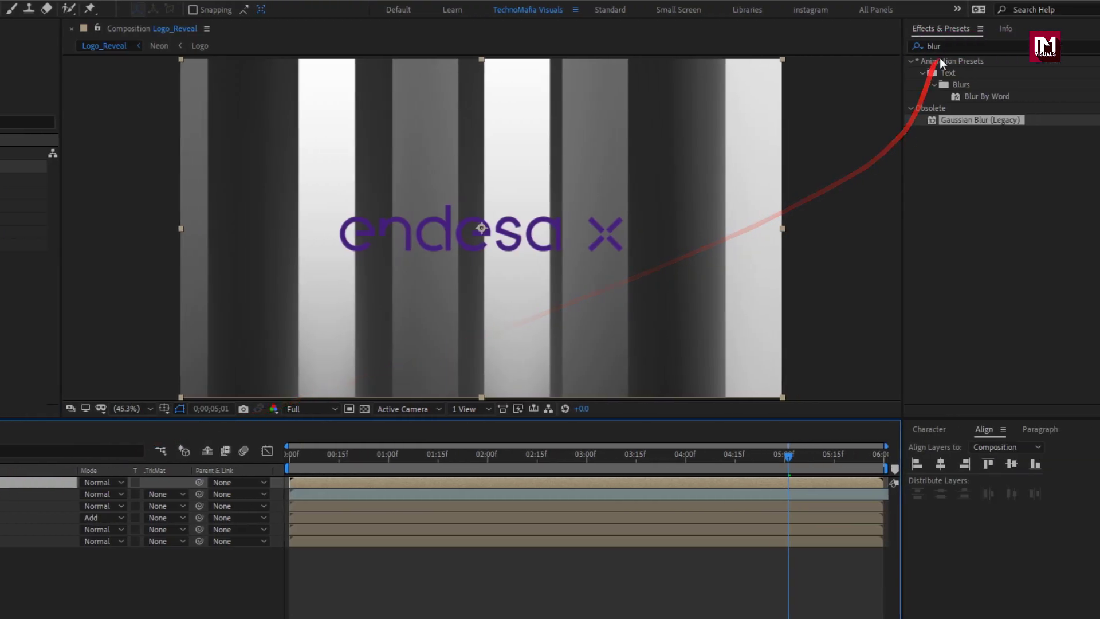
pyautogui.write('simp')
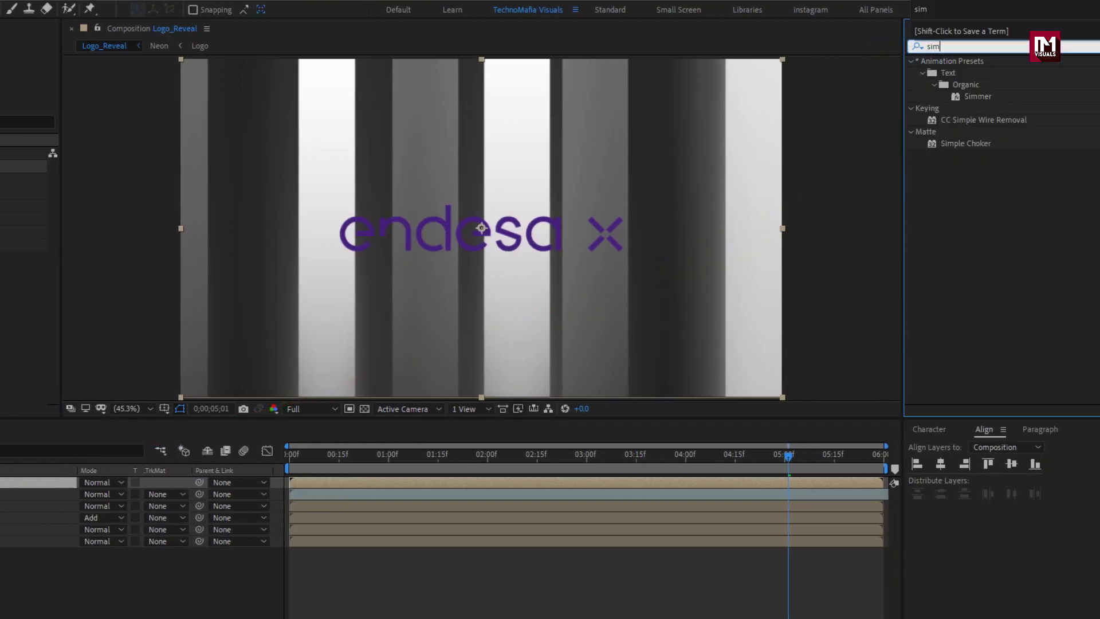
pyautogui.doubleClick(956, 95)
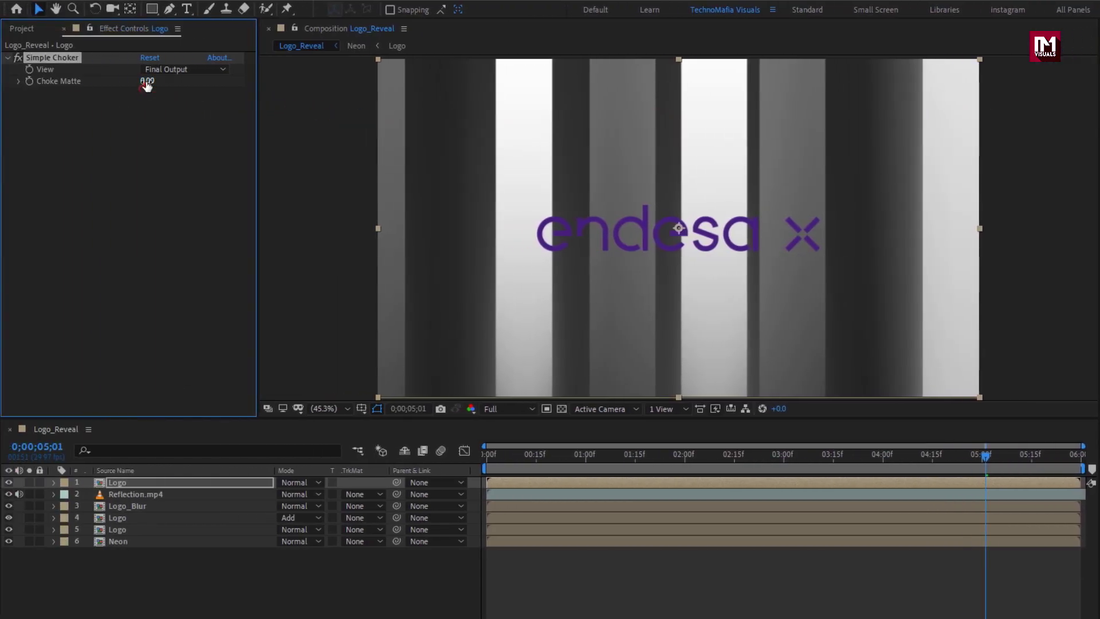
# Set the top Logo layer's Simple Choker view to Matte and its Choke Matte to -2
pyautogui.click(161, 70)
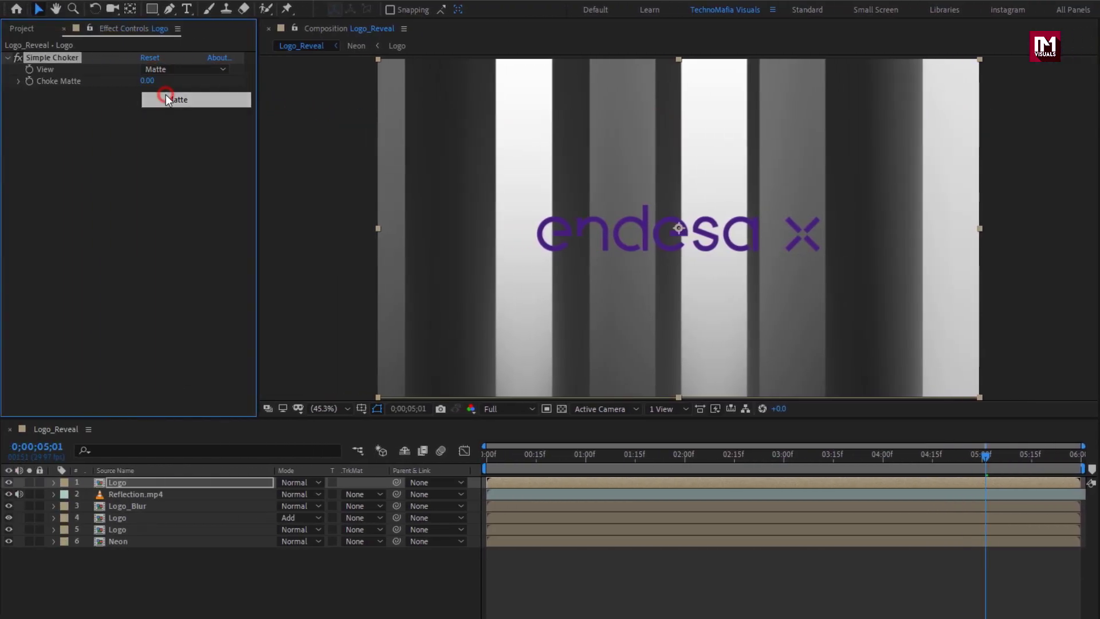
pyautogui.click(166, 94)
pyautogui.click(148, 81)
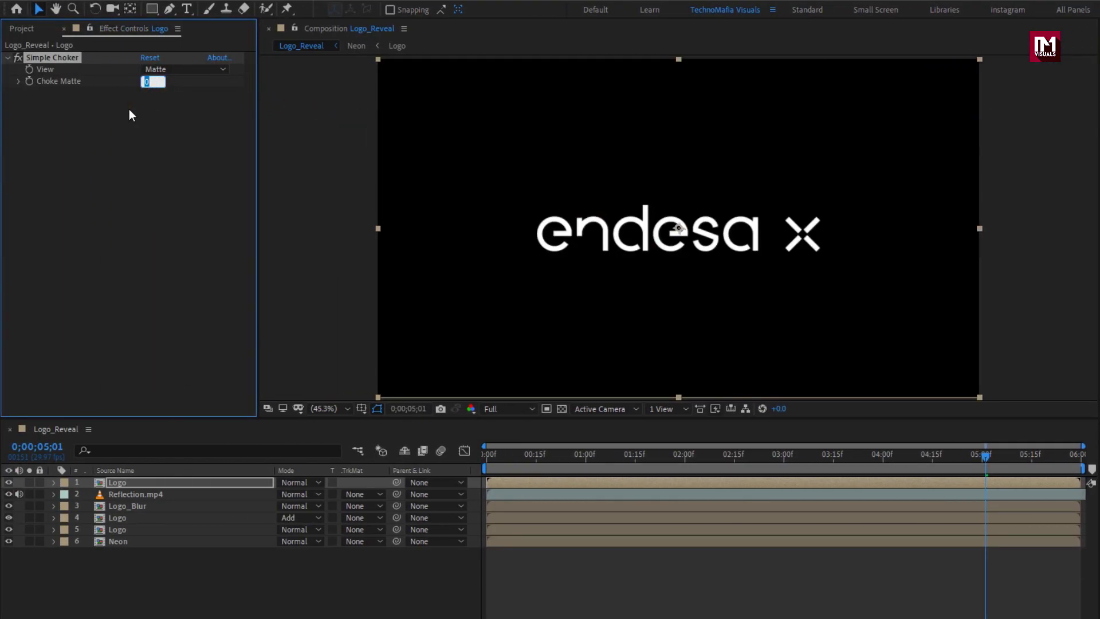
pyautogui.write('-2')
pyautogui.press('Return')
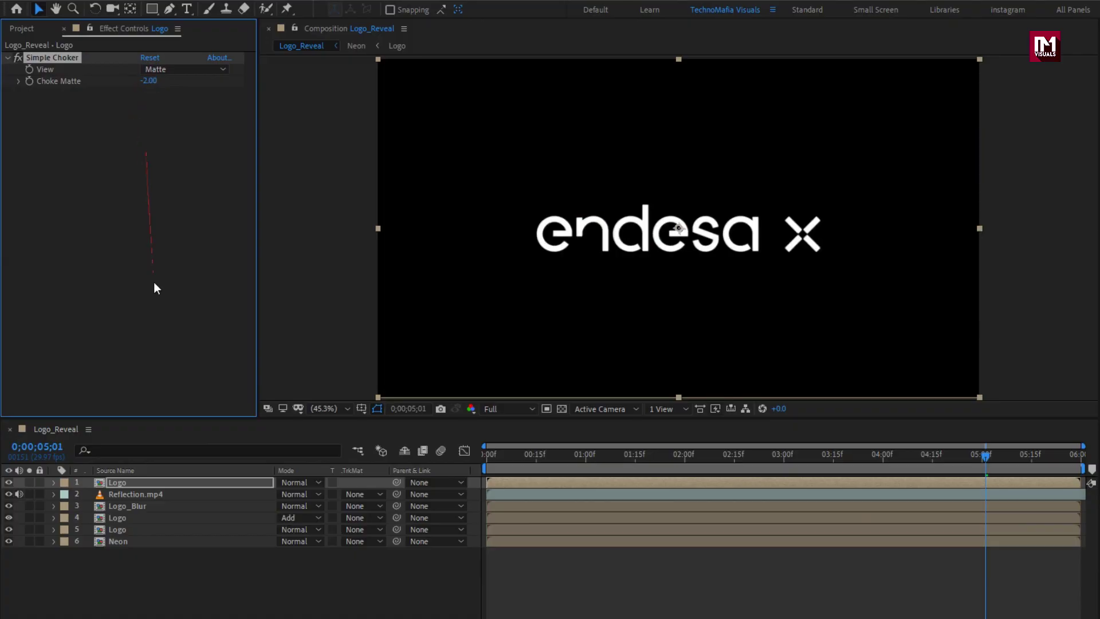
# Give Reflection.mp4 a Luma track matte from the Logo layer above it, and hide the Logo_Blur layer
pyautogui.click(158, 491)
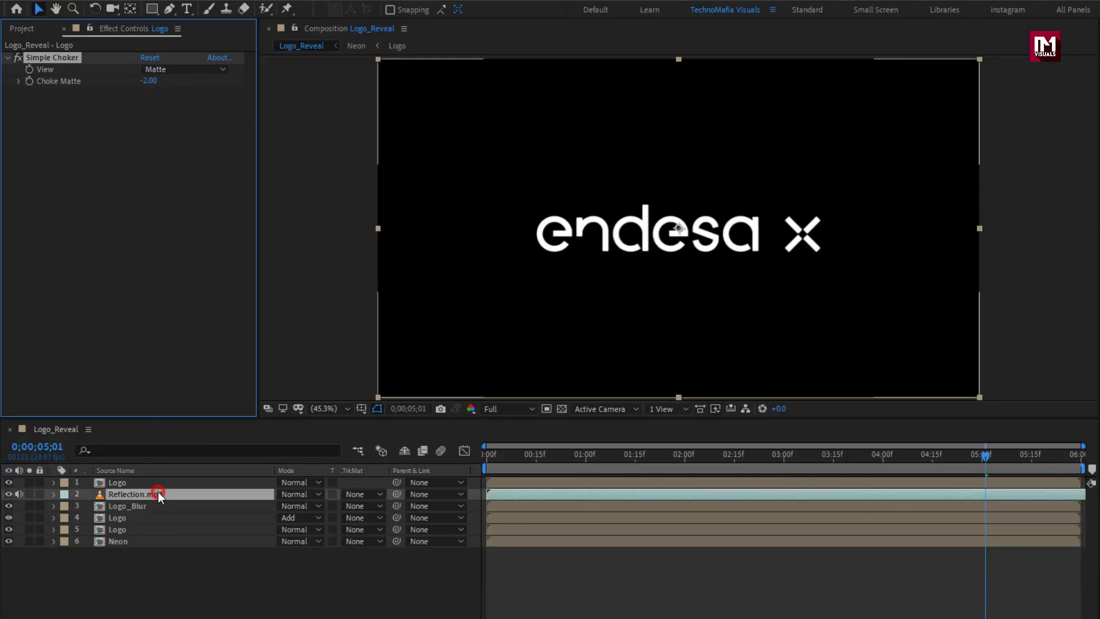
pyautogui.click(352, 497)
pyautogui.click(418, 559)
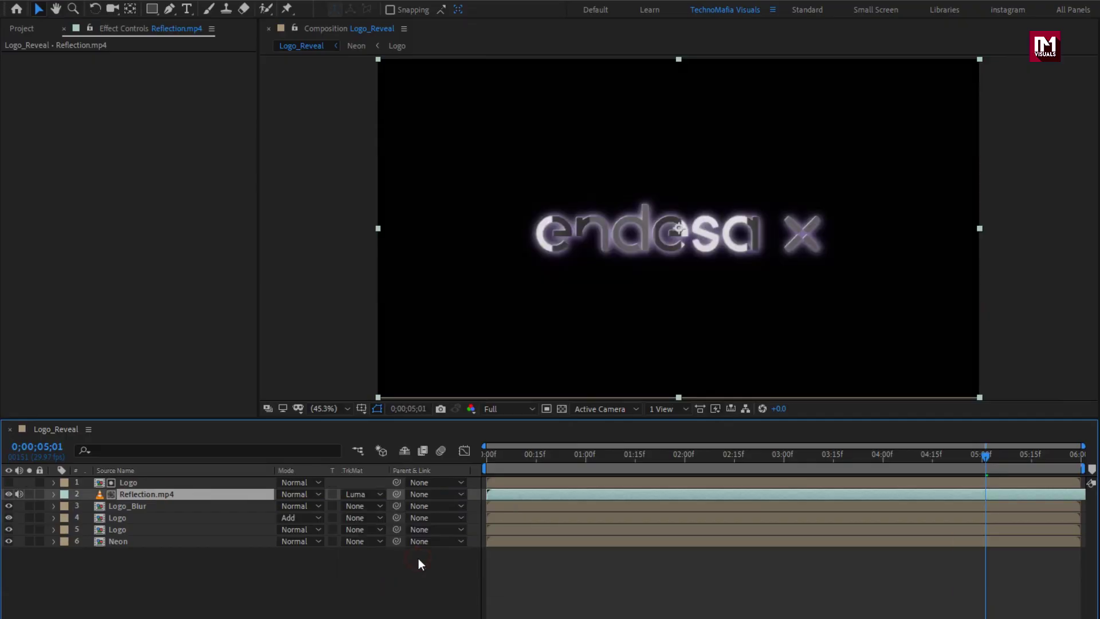
pyautogui.click(156, 507)
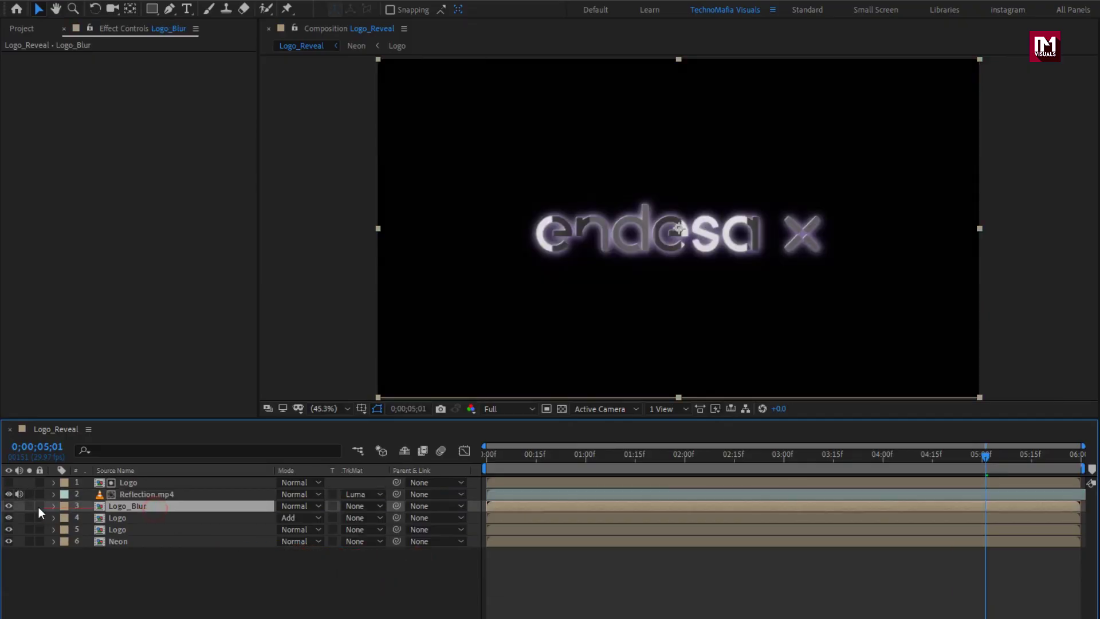
pyautogui.click(9, 505)
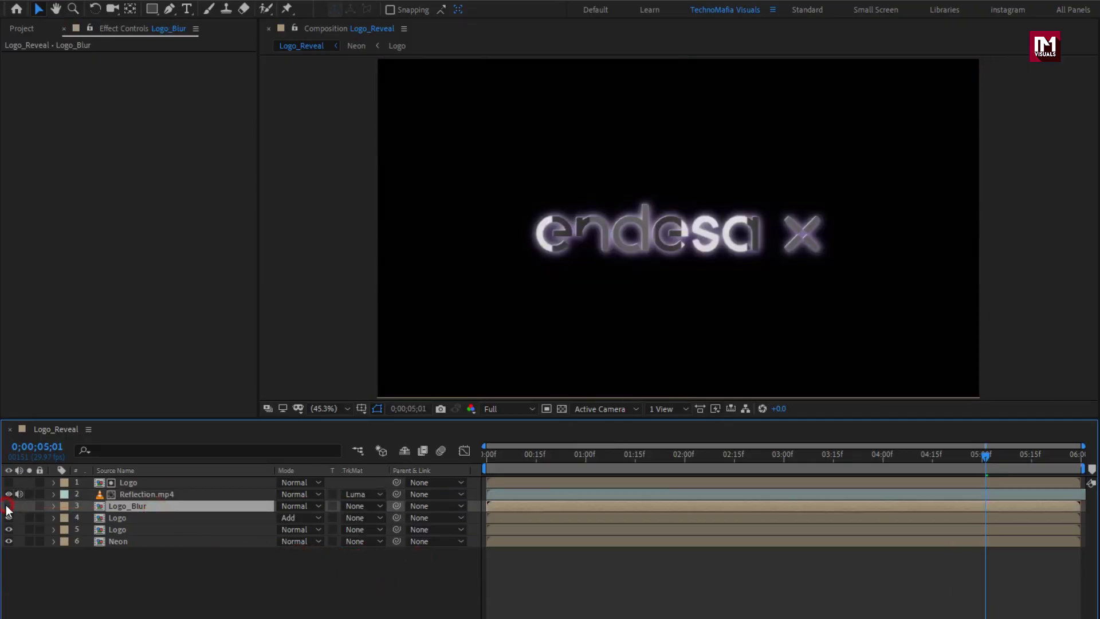
# Apply the Displacement Map effect to the Reflection.mp4 layer
pyautogui.click(156, 494)
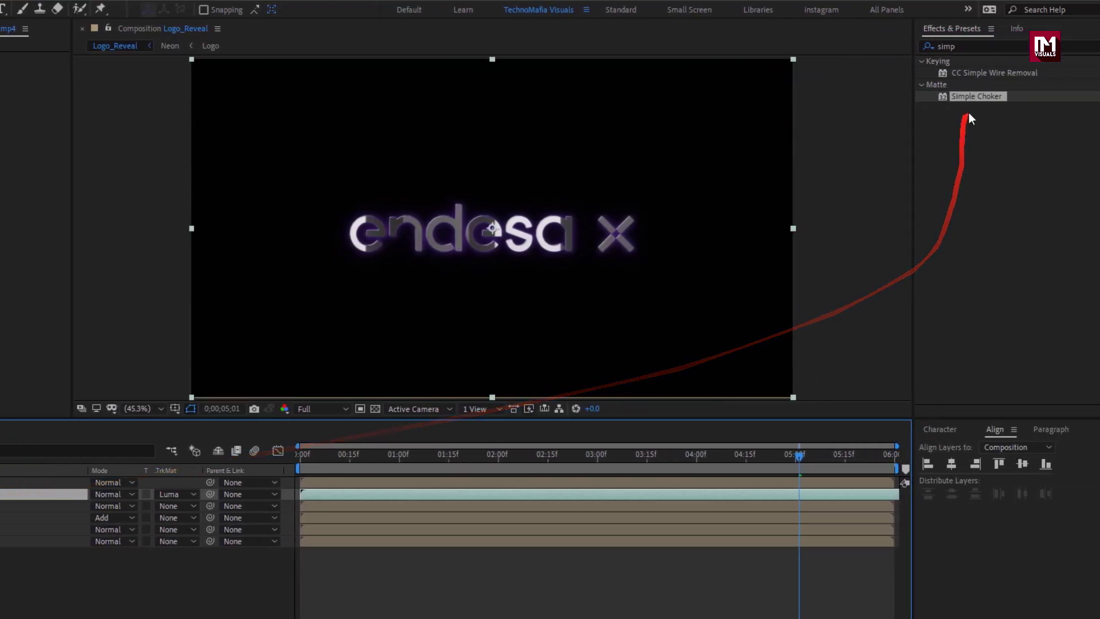
pyautogui.click(916, 49)
pyautogui.write('disp')
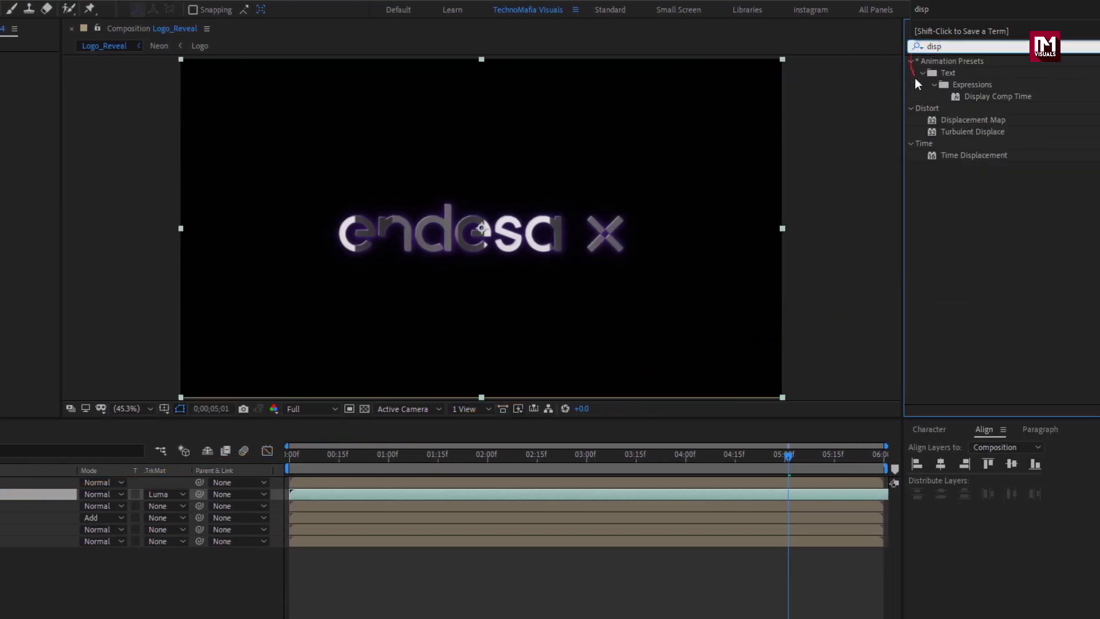
pyautogui.doubleClick(959, 121)
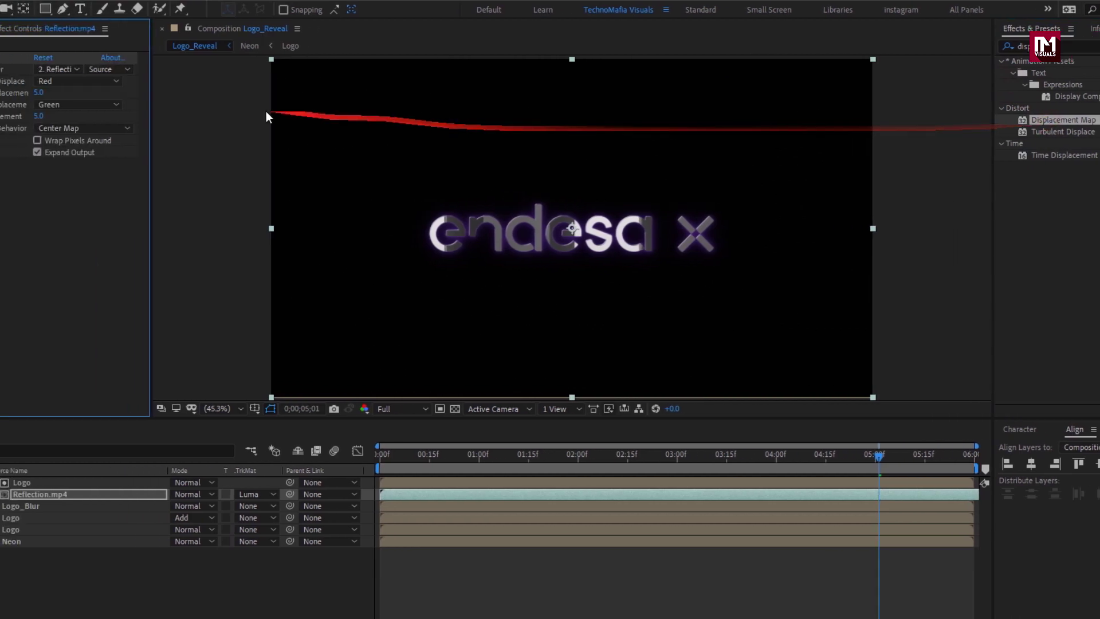
# Use Logo_Blur as the displacement map layer, with Luminance driving both the horizontal and vertical displacement
pyautogui.click(165, 70)
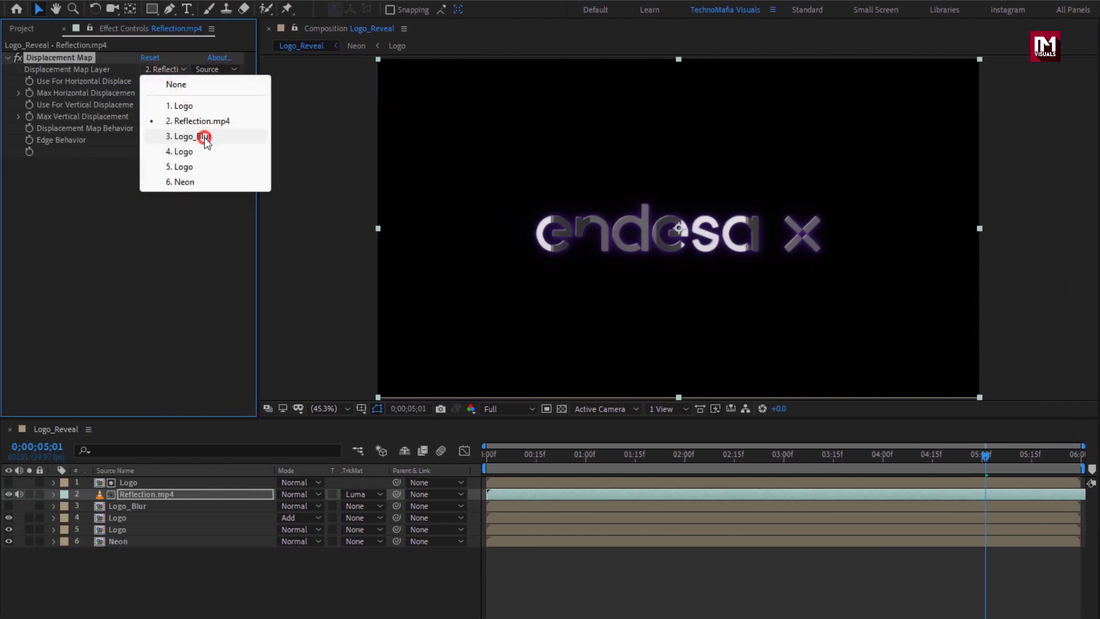
pyautogui.click(204, 136)
pyautogui.click(177, 81)
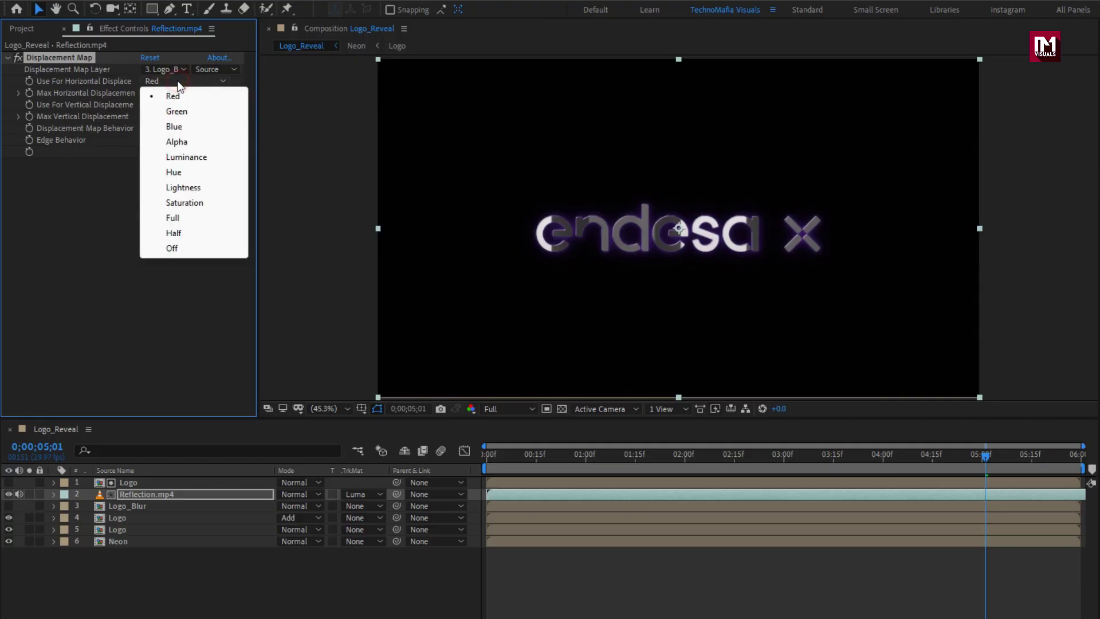
pyautogui.click(183, 157)
pyautogui.click(182, 105)
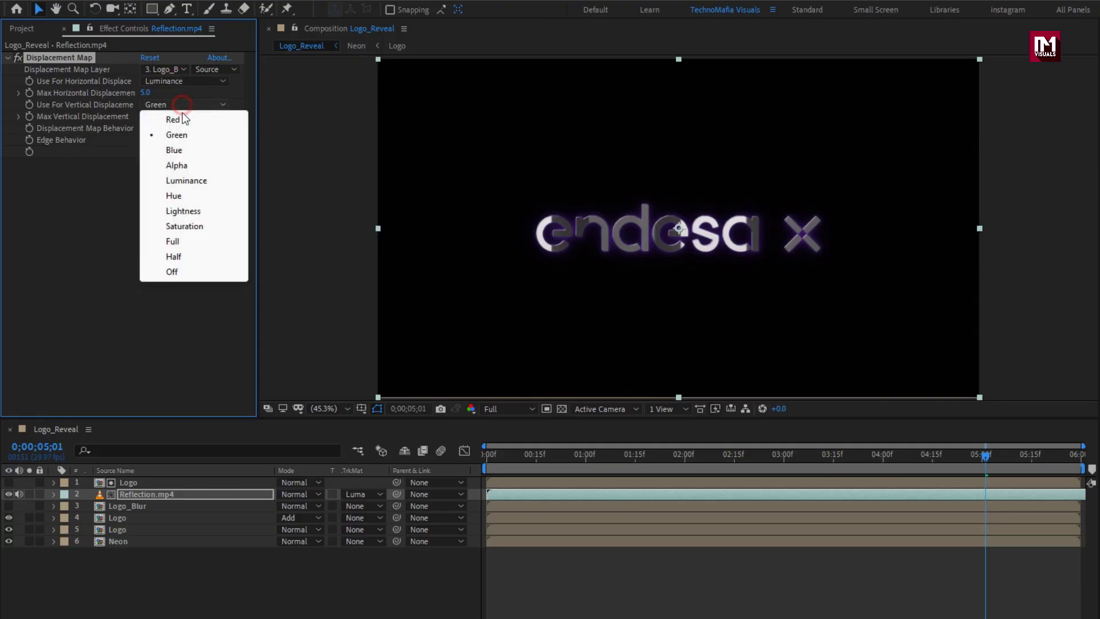
pyautogui.click(189, 181)
# Set the Displacement Map's maximum vertical displacement to 0 and maximum horizontal displacement to -110
pyautogui.click(144, 116)
pyautogui.write('0')
pyautogui.press('Return')
pyautogui.click(145, 94)
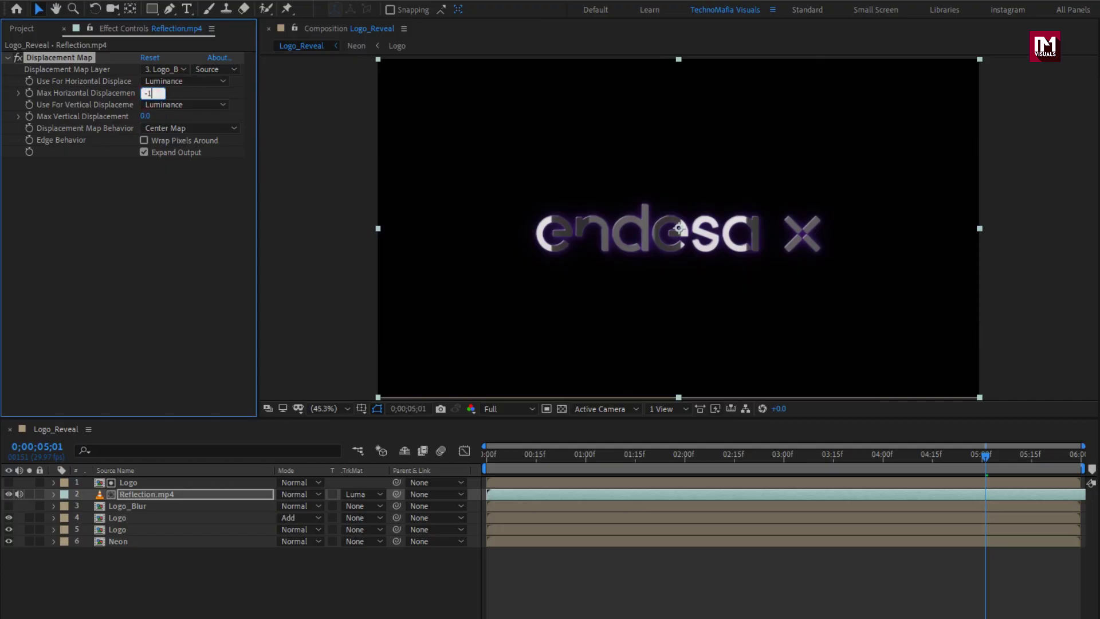
pyautogui.press('Return')
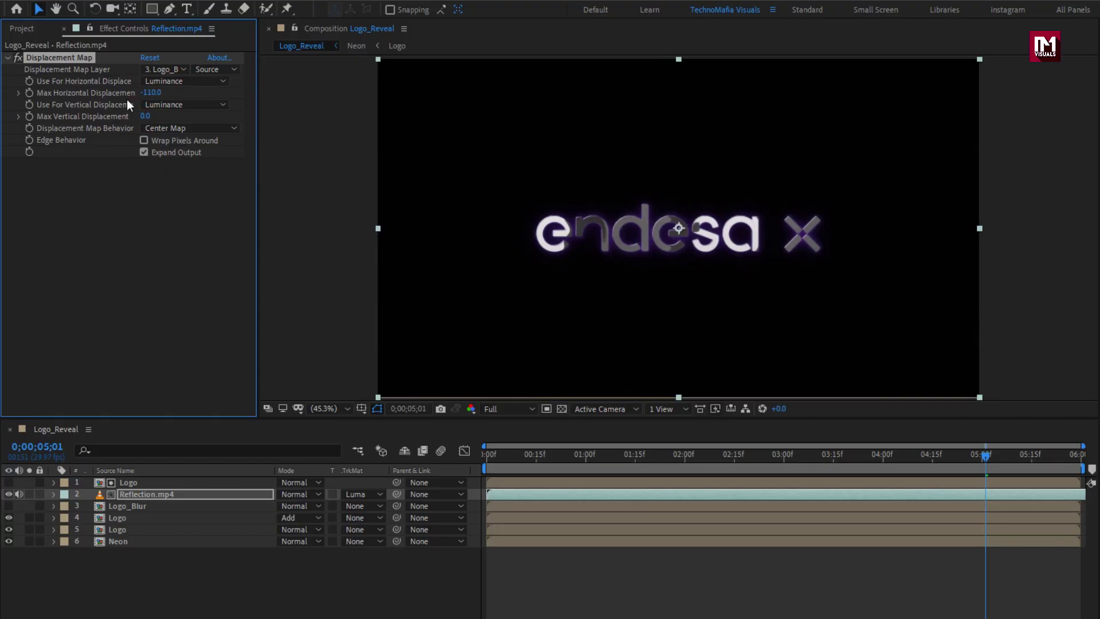
# Add a new adjustment layer at the top of the Logo_Reveal composition
pyautogui.rightClick(165, 557)
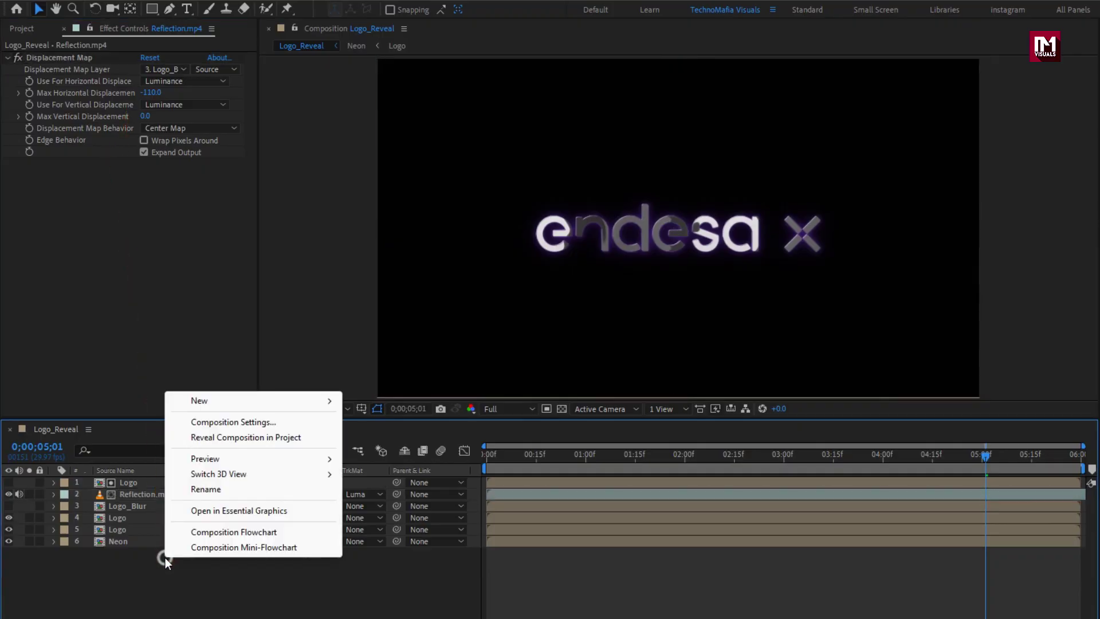
pyautogui.moveTo(303, 399)
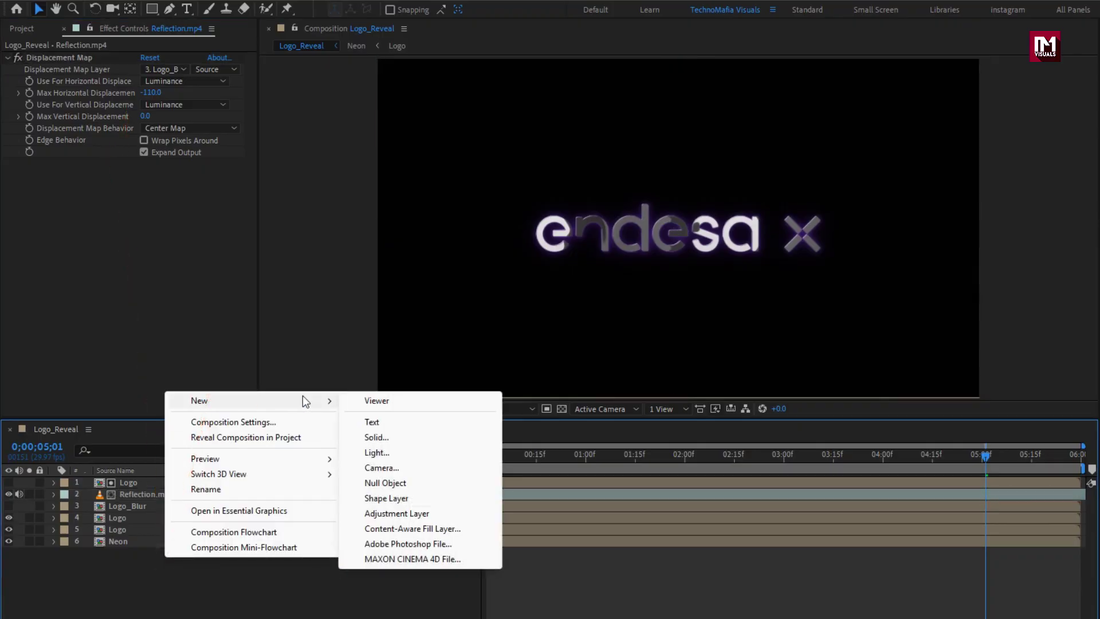
pyautogui.click(396, 513)
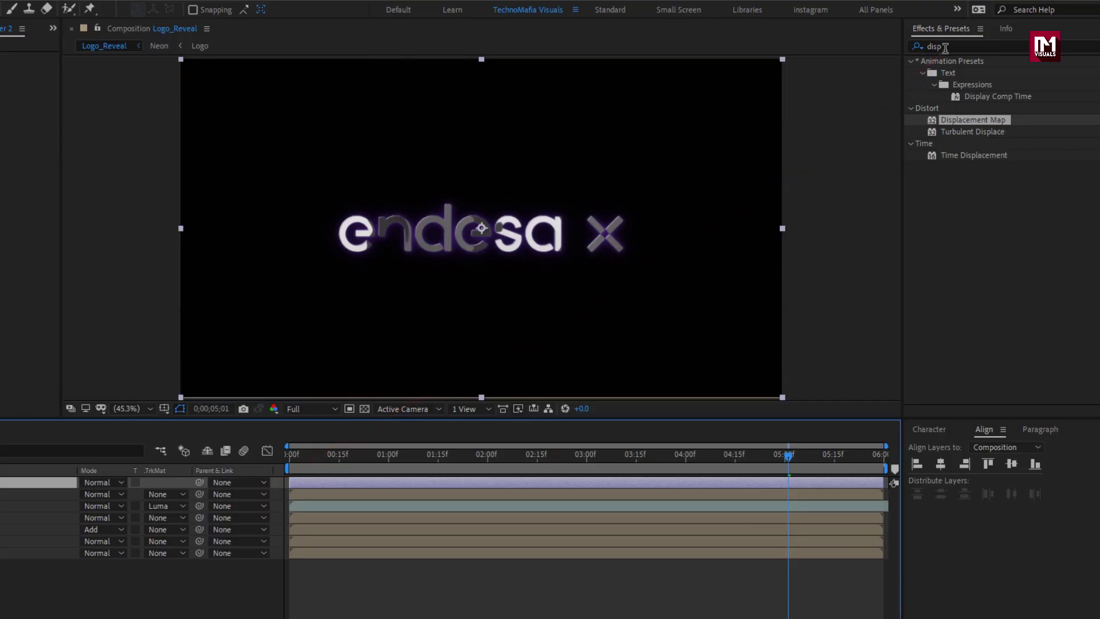
# Apply Levels to the new adjustment layer and raise its Input Black to 13
pyautogui.doubleClick(944, 49)
pyautogui.write('leve')
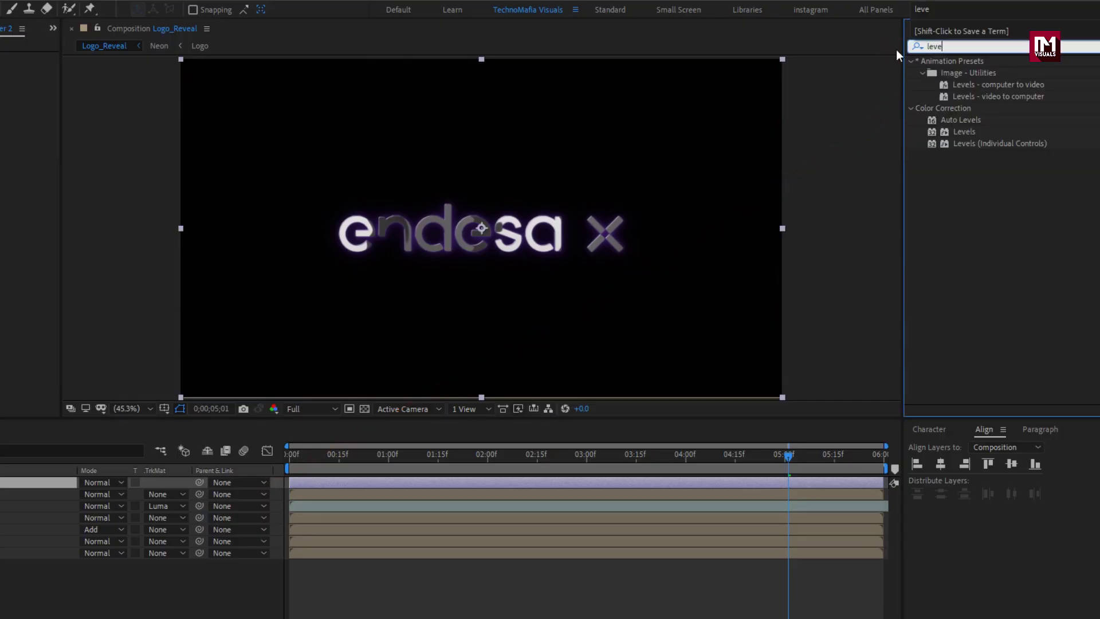
pyautogui.doubleClick(969, 132)
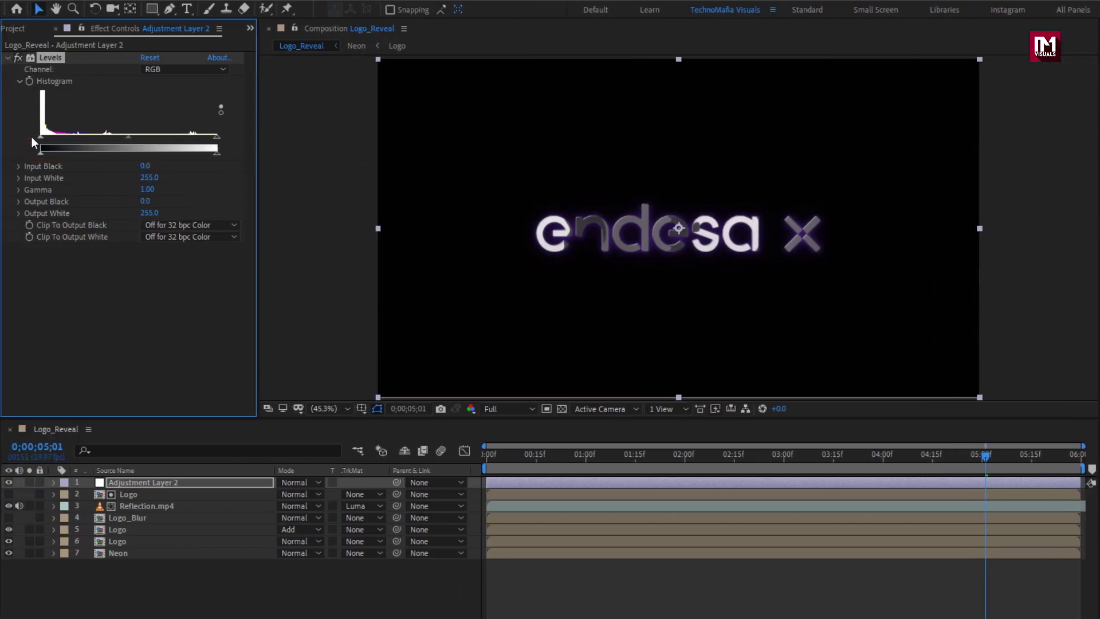
pyautogui.moveTo(43, 138); pyautogui.dragTo(52, 139)
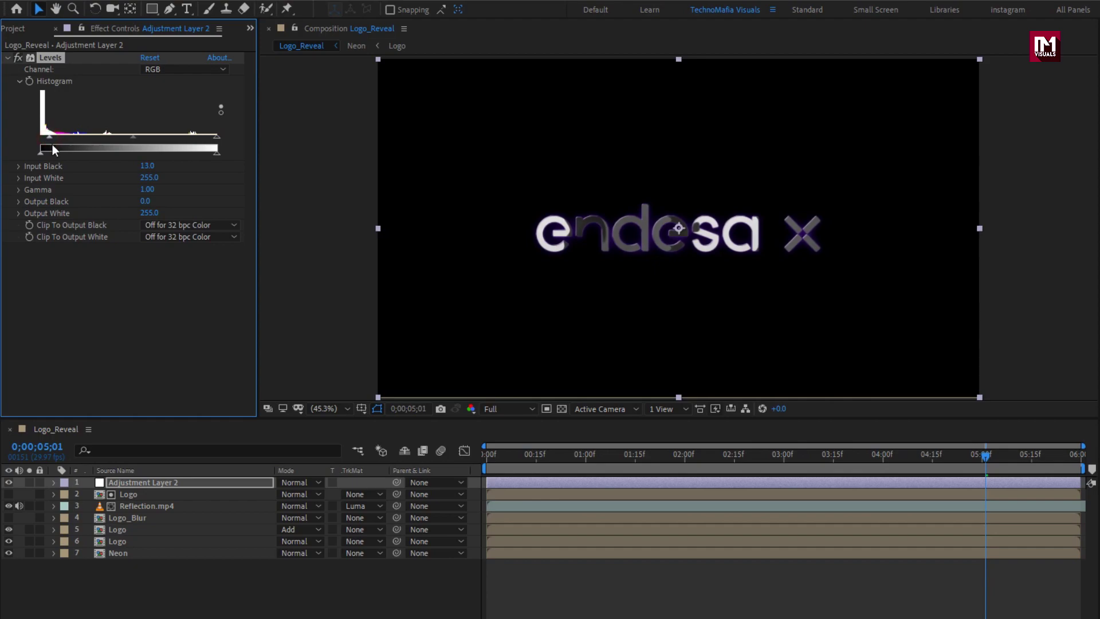
# Pre-compose the adjustment layer, the matte Logo, Reflection.mp4 and Logo_Blur together as Glossy_Logo
pyautogui.click(123, 483)
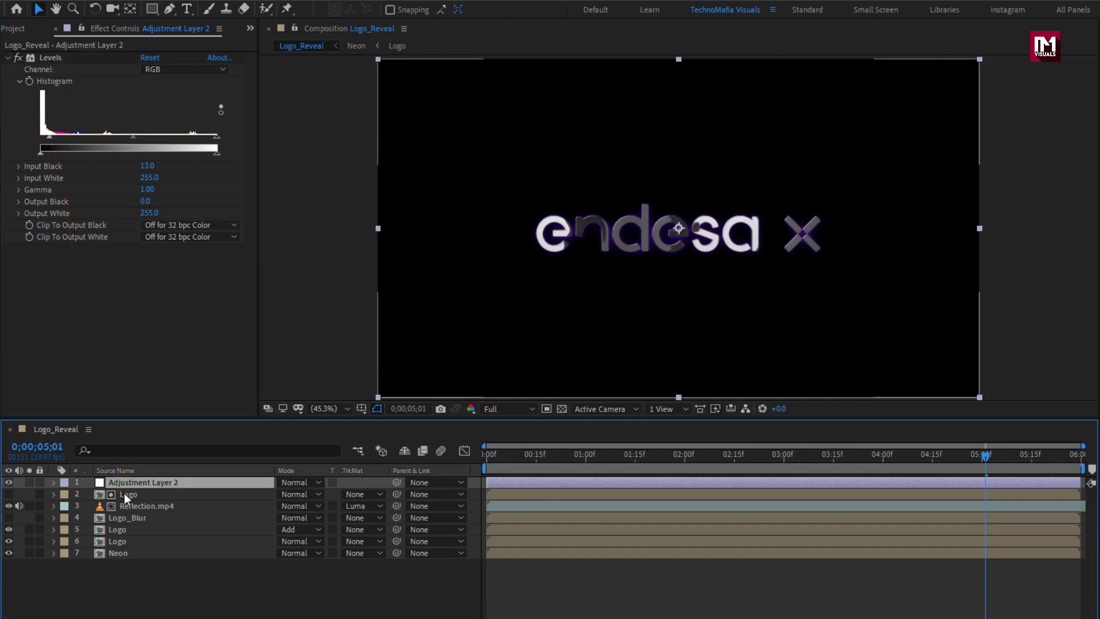
pyautogui.keyDown('ctrl'); pyautogui.click(124, 494); pyautogui.keyUp('ctrl')
pyautogui.keyDown('ctrl'); pyautogui.click(129, 505); pyautogui.keyUp('ctrl')
pyautogui.keyDown('ctrl'); pyautogui.click(132, 516); pyautogui.keyUp('ctrl')
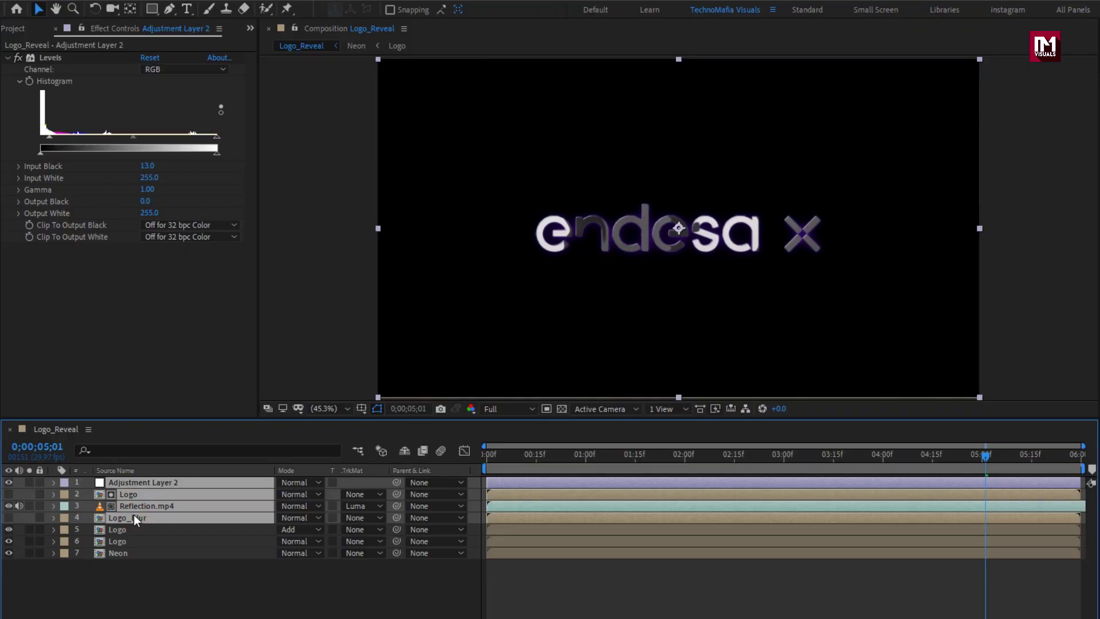
pyautogui.rightClick(133, 515)
pyautogui.click(176, 453)
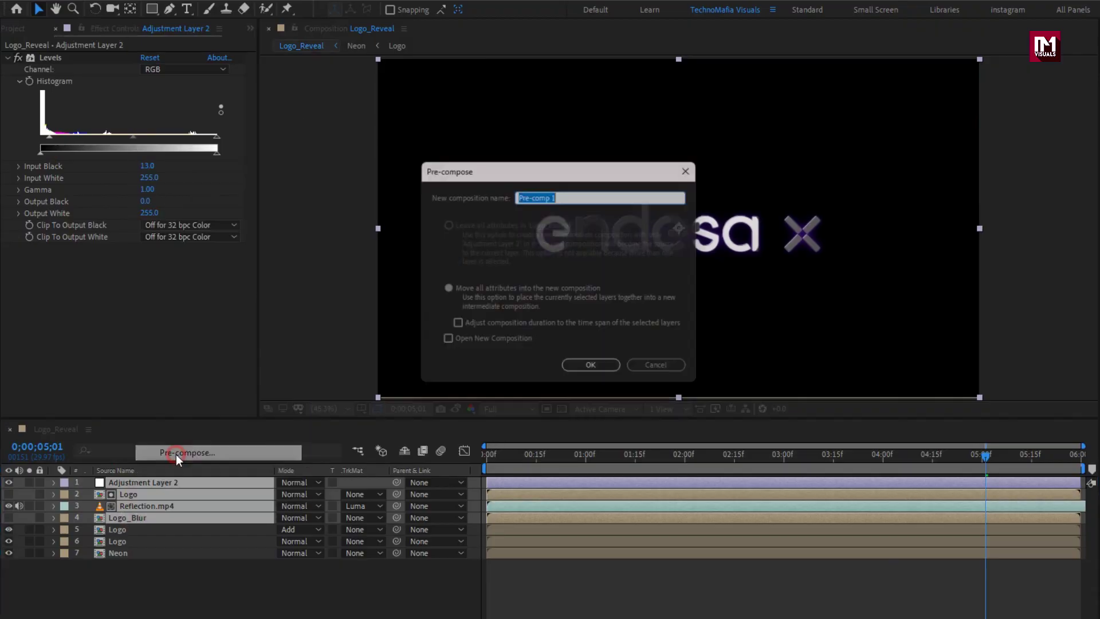
pyautogui.write('Glossy_Logo')
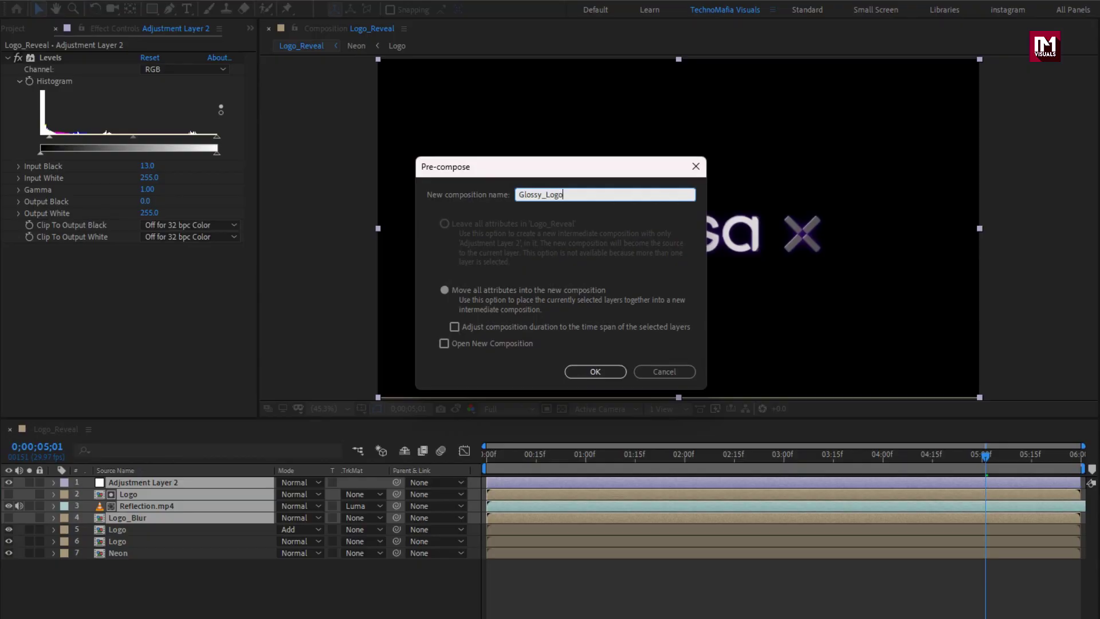
pyautogui.click(596, 372)
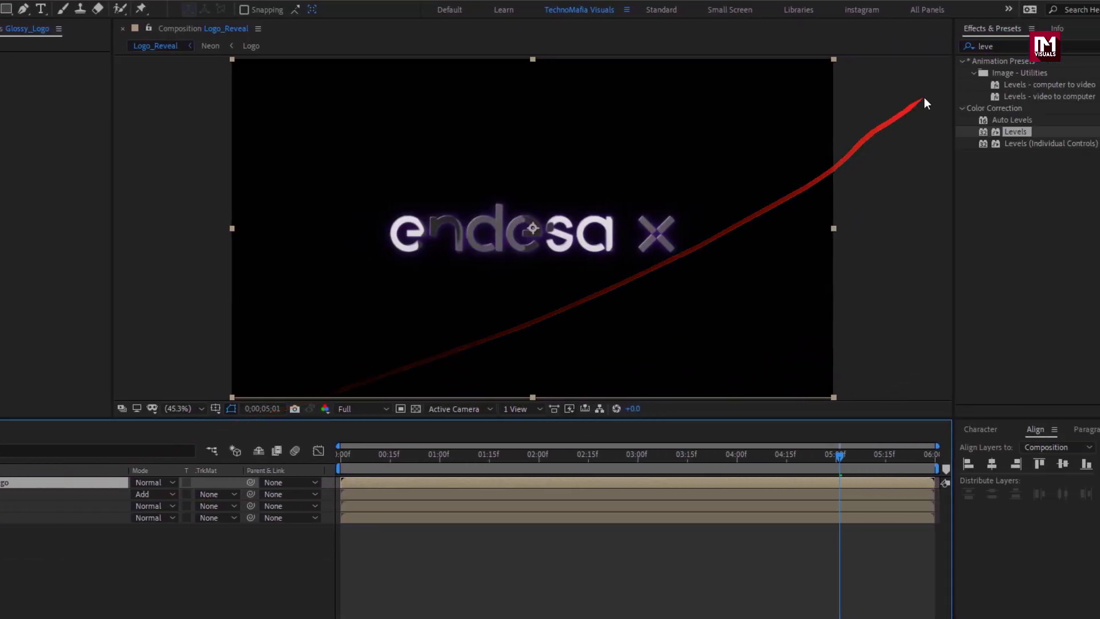
# Apply Simple Choker to the Glossy_Logo layer with a Choke Matte of 16
pyautogui.write('leve')
pyautogui.doubleClick(942, 47)
pyautogui.write('simp')
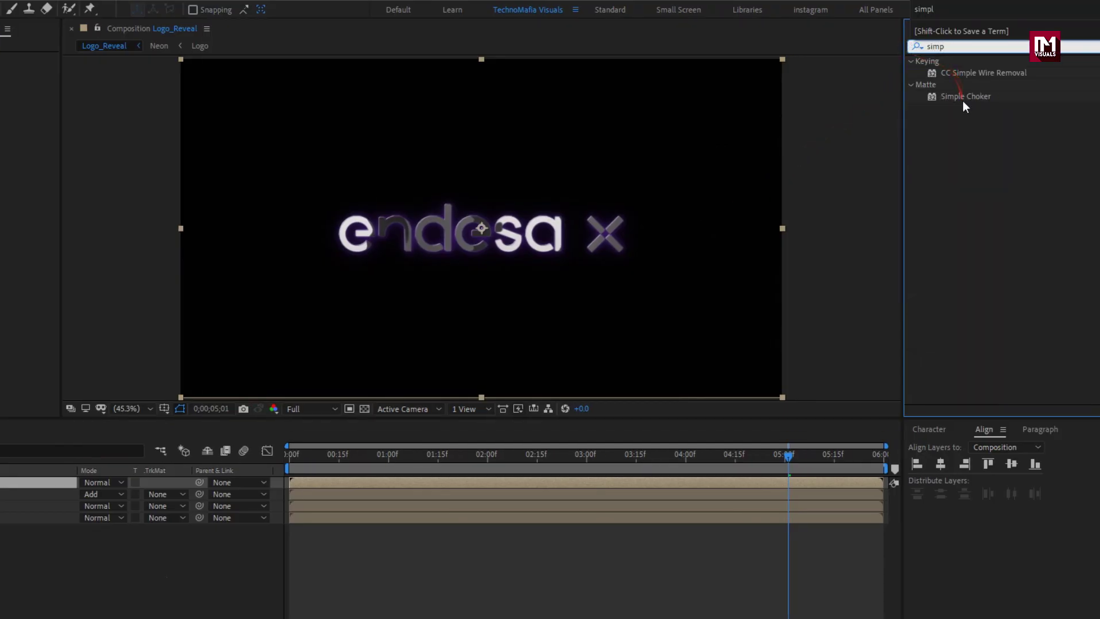
pyautogui.moveTo(962, 101); pyautogui.dragTo(564, 129)
pyautogui.click(153, 82)
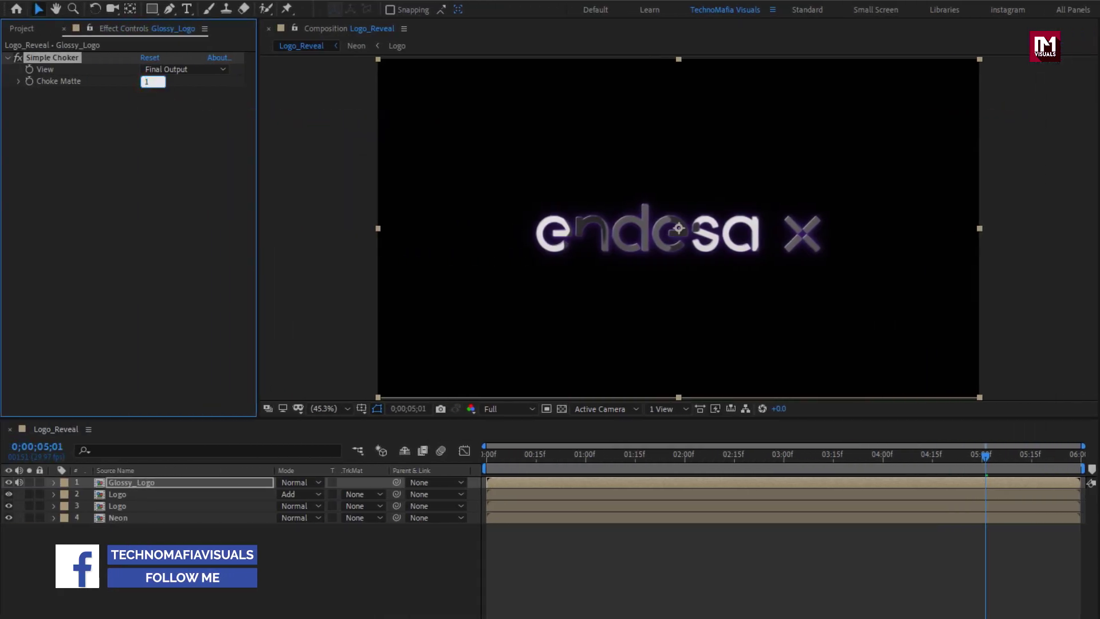
pyautogui.write('16')
pyautogui.press('Return')
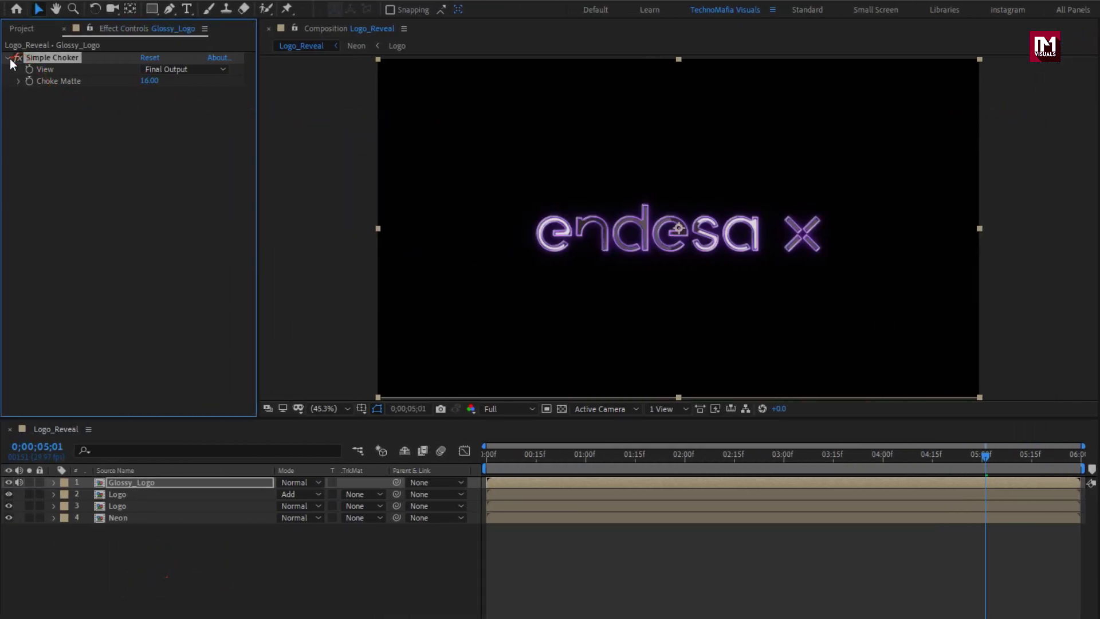
# Apply the Stylize Glow effect to the Glossy_Logo layer
pyautogui.click(1068, 46)
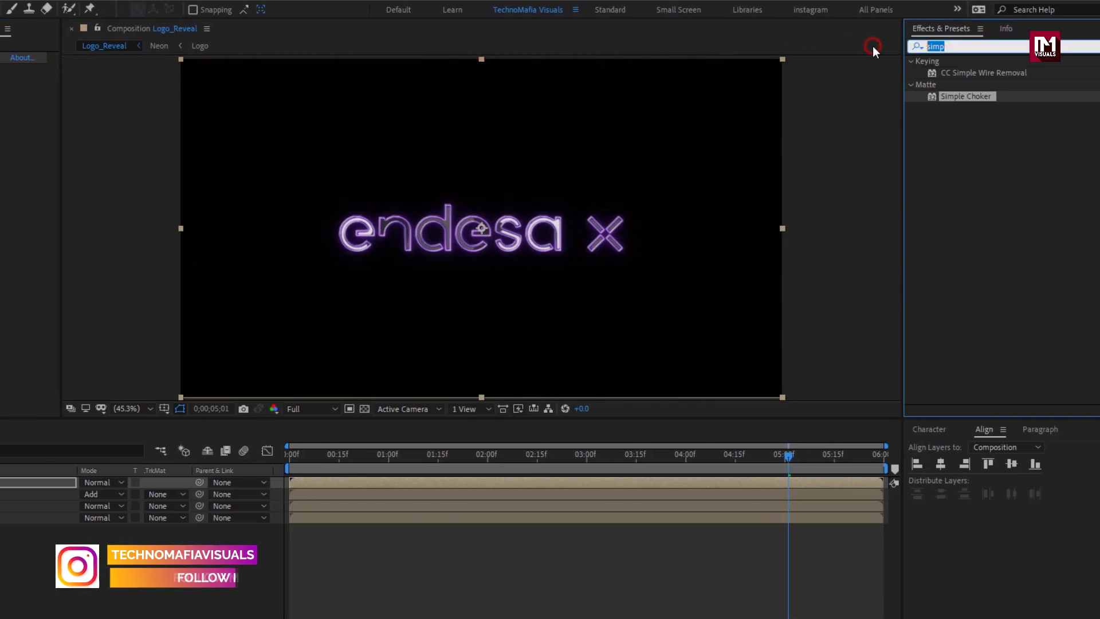
pyautogui.write('glow')
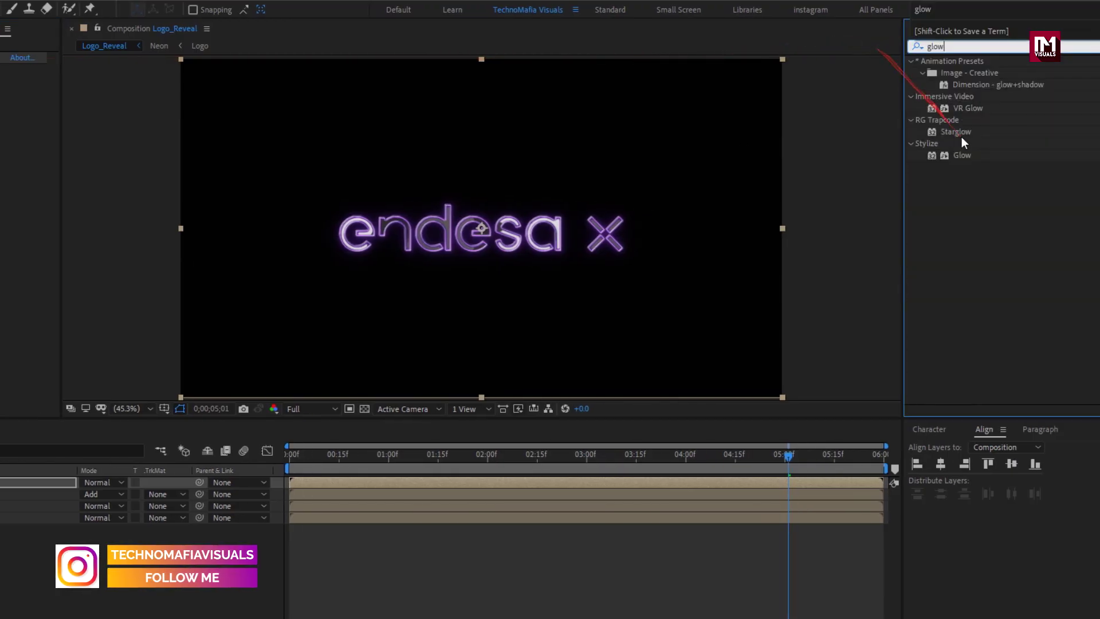
pyautogui.doubleClick(961, 154)
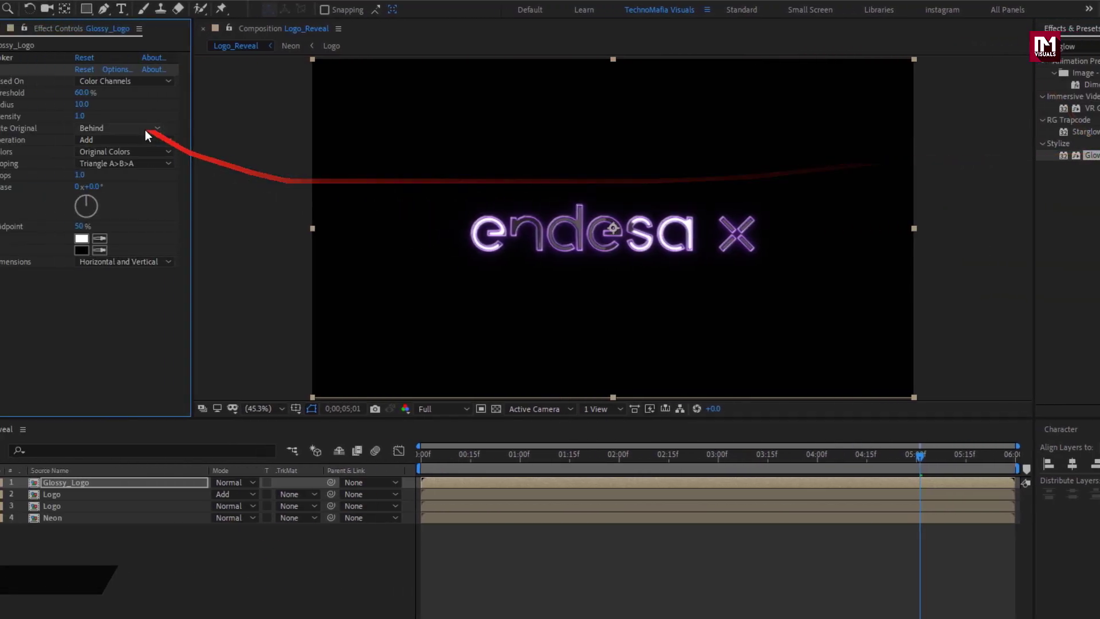
# Set the Glossy_Logo layer's Glow Threshold to 75%, Glow Radius to 170 and Glow Intensity to 5
pyautogui.click(72, 83)
pyautogui.click(51, 95)
pyautogui.click(65, 94)
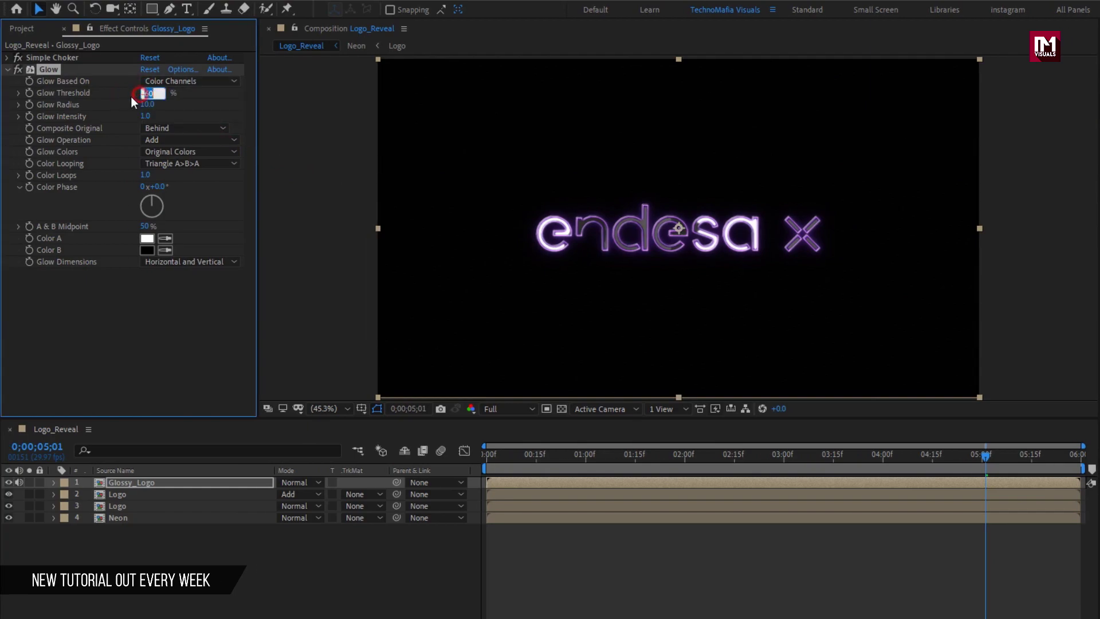
pyautogui.write('75')
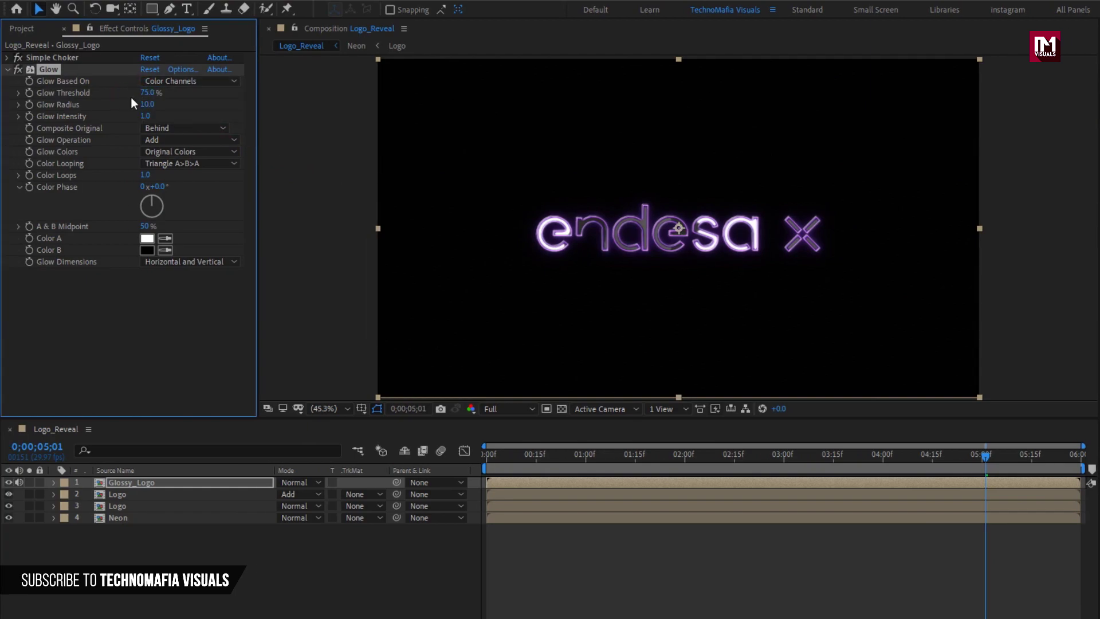
pyautogui.click(147, 104)
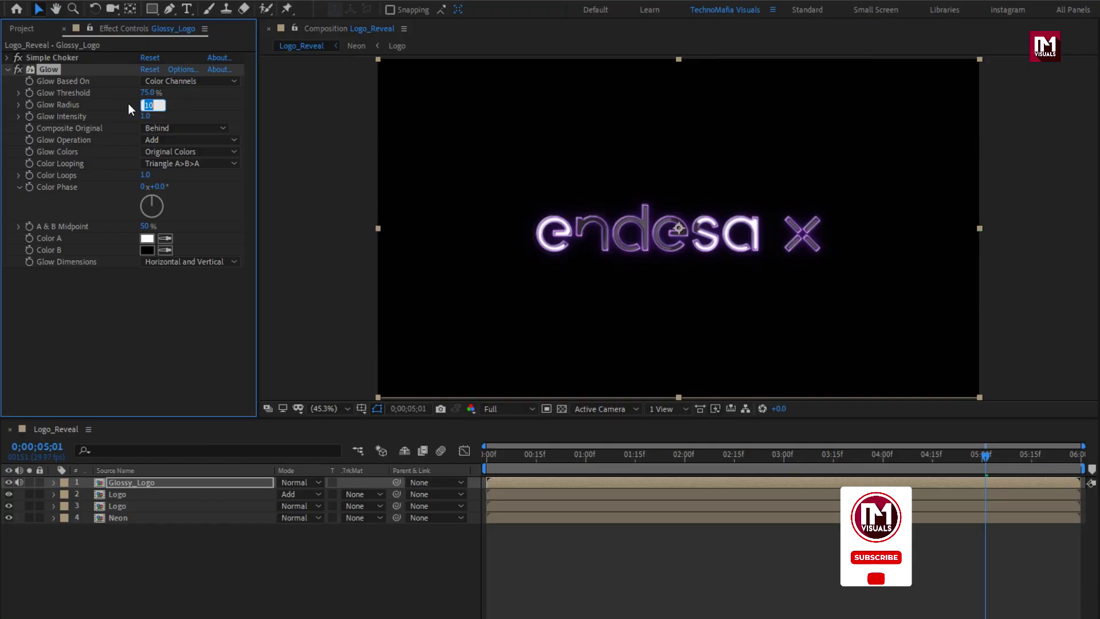
pyautogui.write('170')
pyautogui.press('Return')
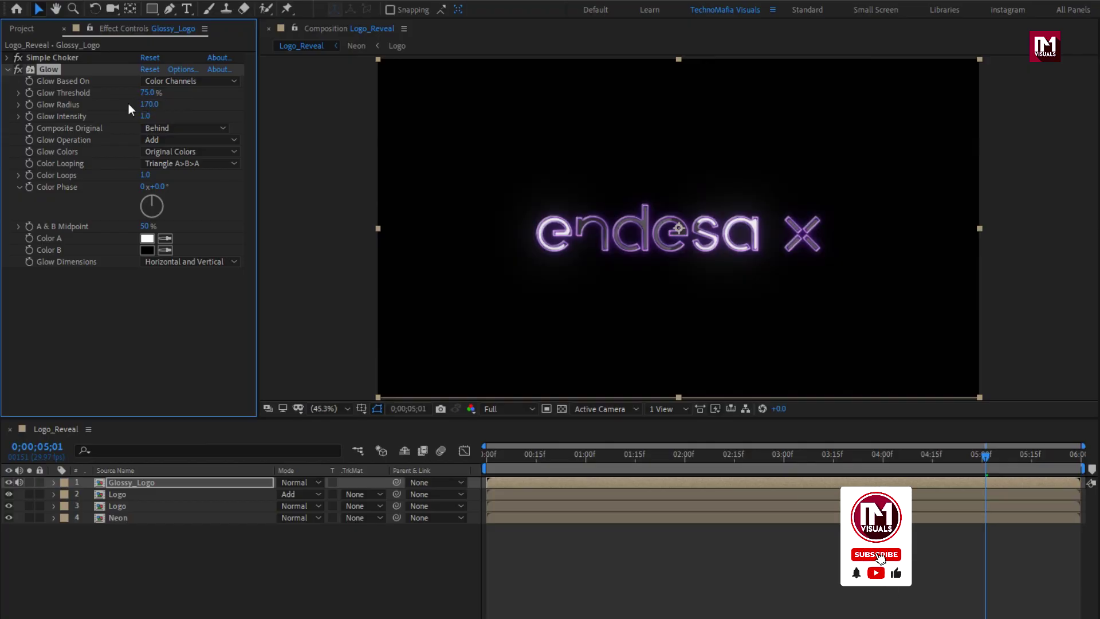
pyautogui.click(144, 116)
pyautogui.write('5')
pyautogui.press('Return')
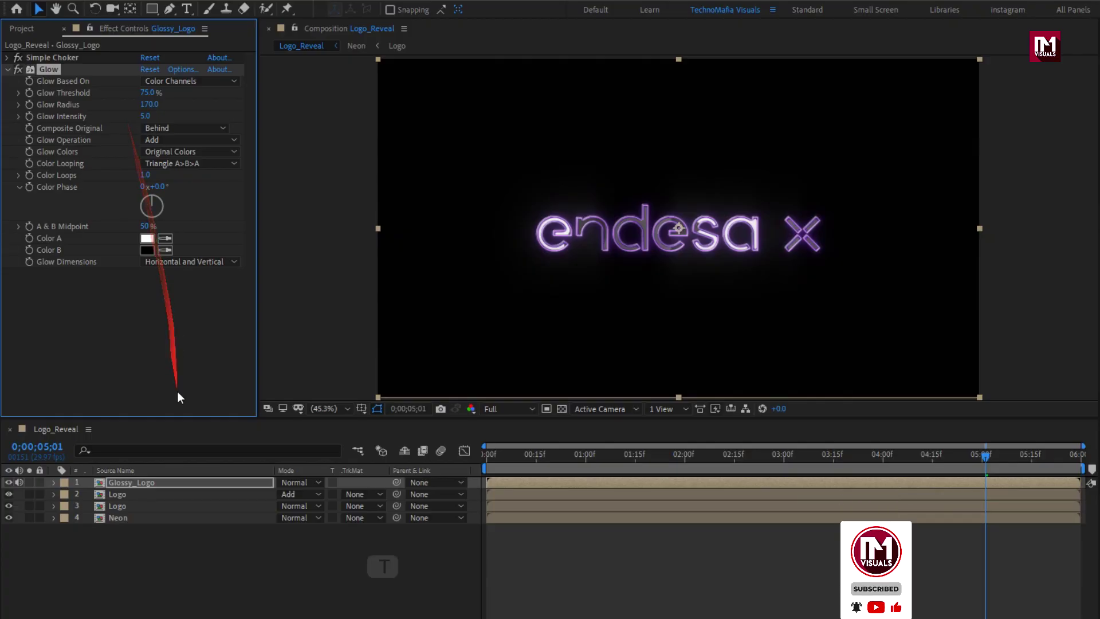
# Add an opacity keyframe of 65% to the Glossy_Logo layer at 0;00;01;15
pyautogui.click(150, 481)
pyautogui.press('t')
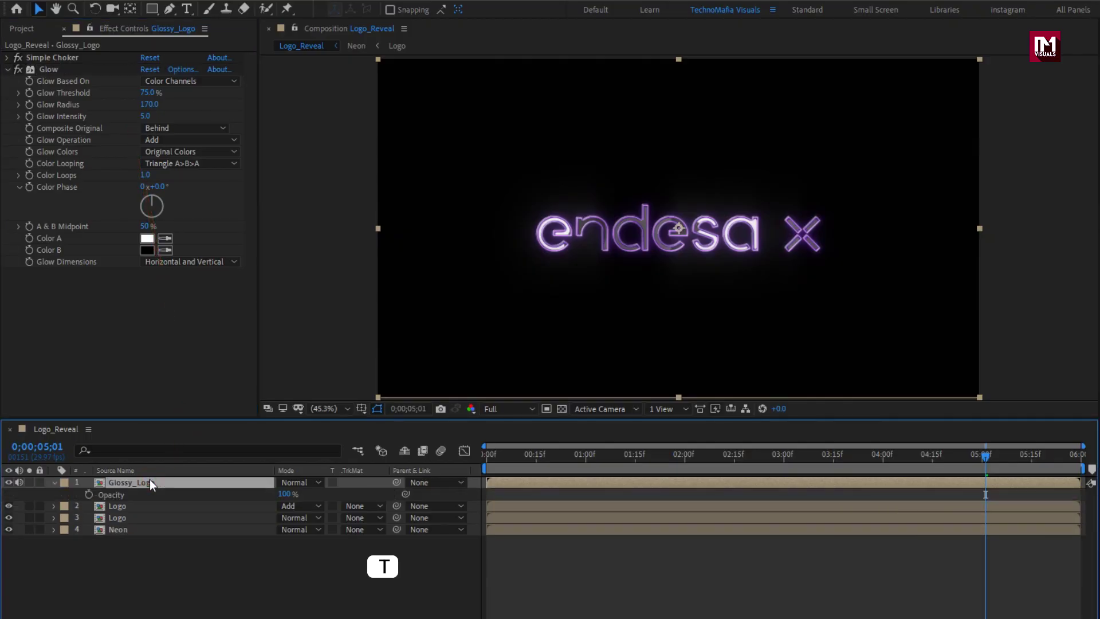
pyautogui.moveTo(627, 456); pyautogui.dragTo(634, 455)
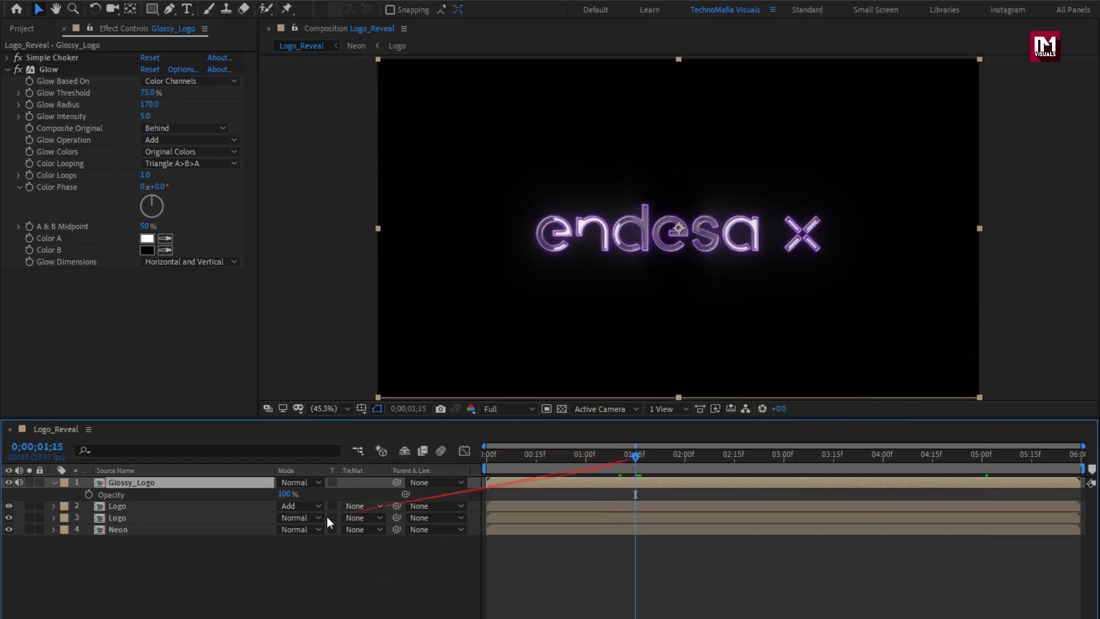
pyautogui.click(89, 494)
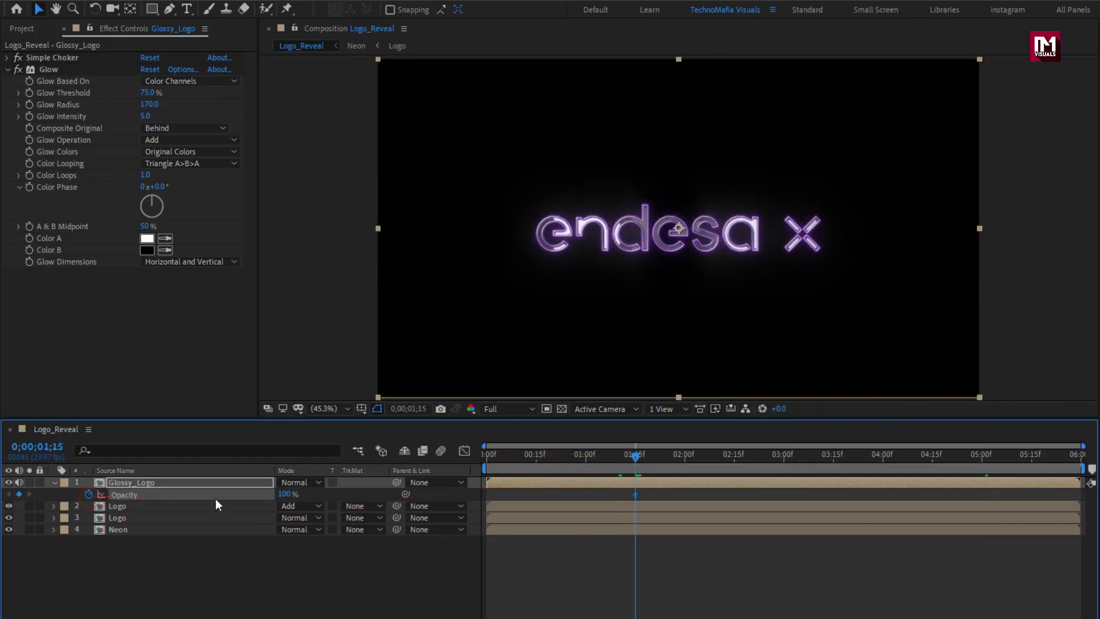
pyautogui.click(286, 494)
pyautogui.write('65')
pyautogui.press('Return')
# Set the Glossy_Logo layer's opacity to 0% at the first frame and collapse its properties
pyautogui.click(489, 455)
pyautogui.click(284, 495)
pyautogui.write('0')
pyautogui.press('Return')
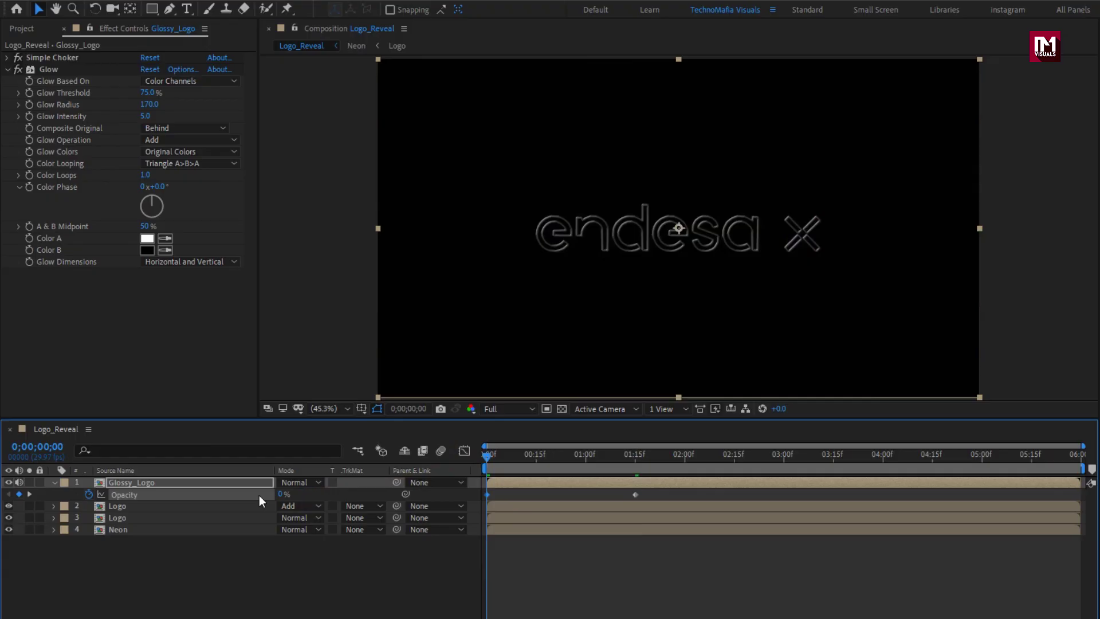
pyautogui.click(54, 482)
# Set the Glossy_Logo layer's blending mode to Screen
pyautogui.click(523, 455)
pyautogui.moveTo(524, 455); pyautogui.dragTo(798, 456)
pyautogui.click(301, 480)
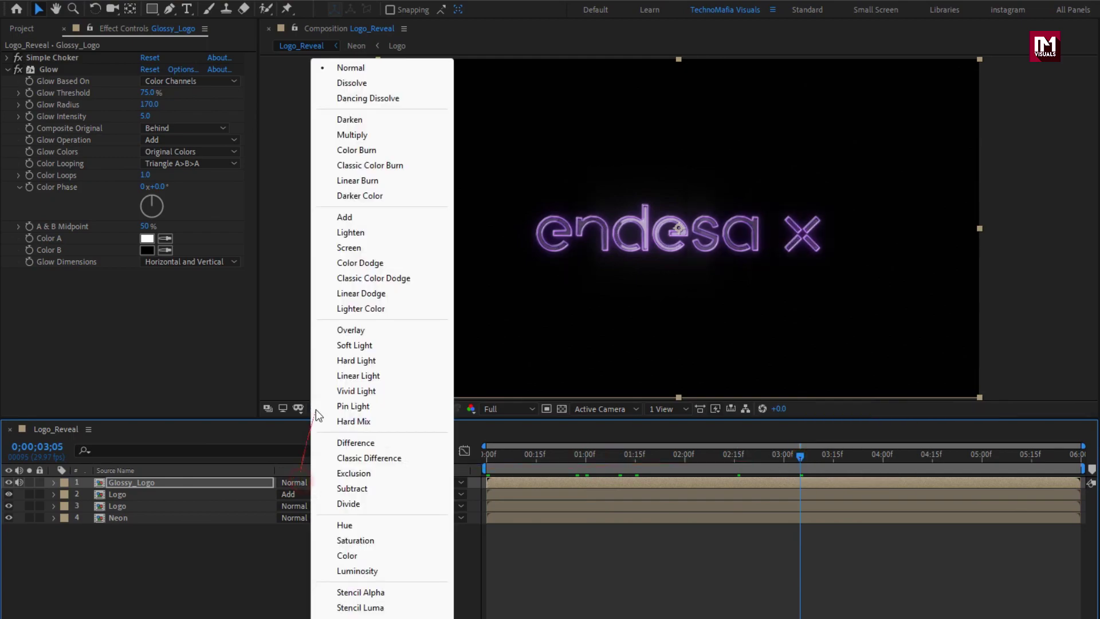
pyautogui.click(336, 251)
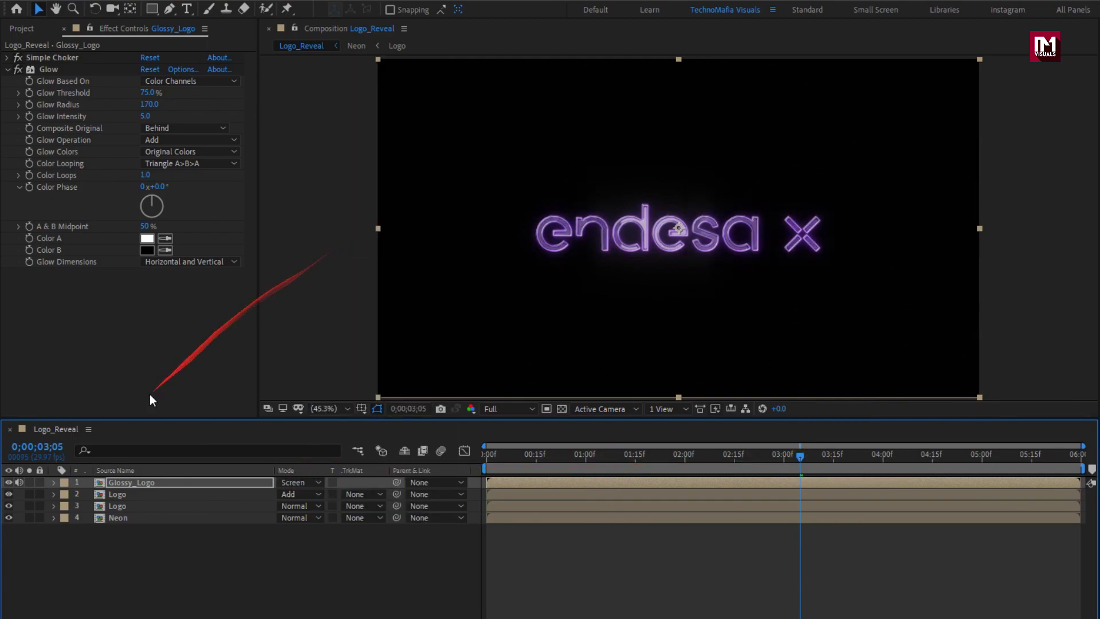
# Add a second copy of the Glossy_Logo composition as the top layer of Logo_Reveal
pyautogui.click(22, 29)
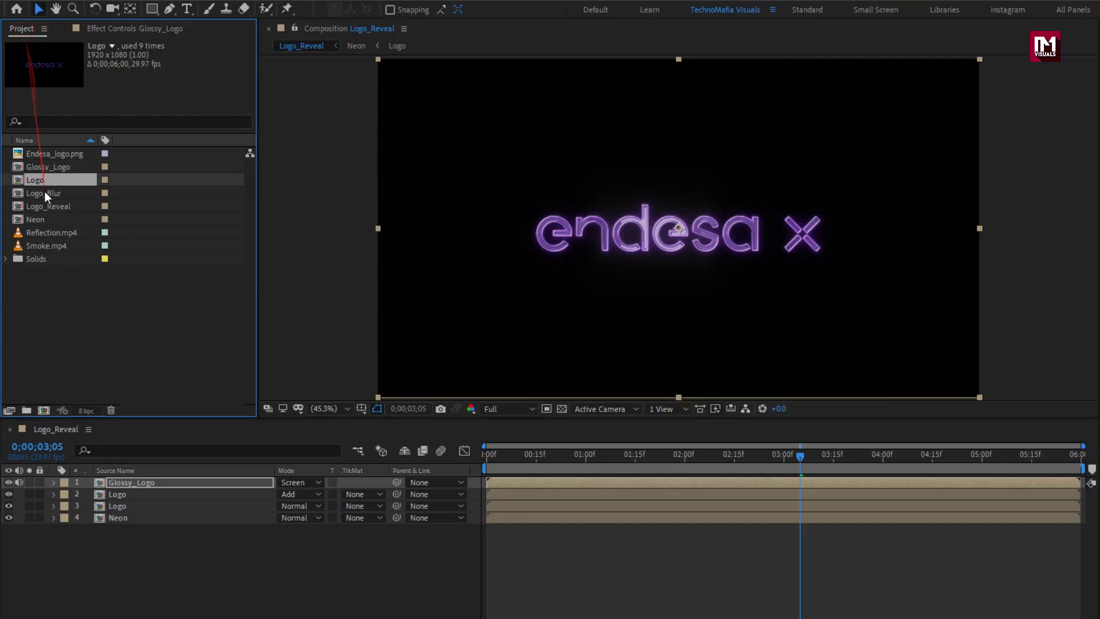
pyautogui.click(54, 167)
pyautogui.moveTo(68, 172); pyautogui.dragTo(178, 480)
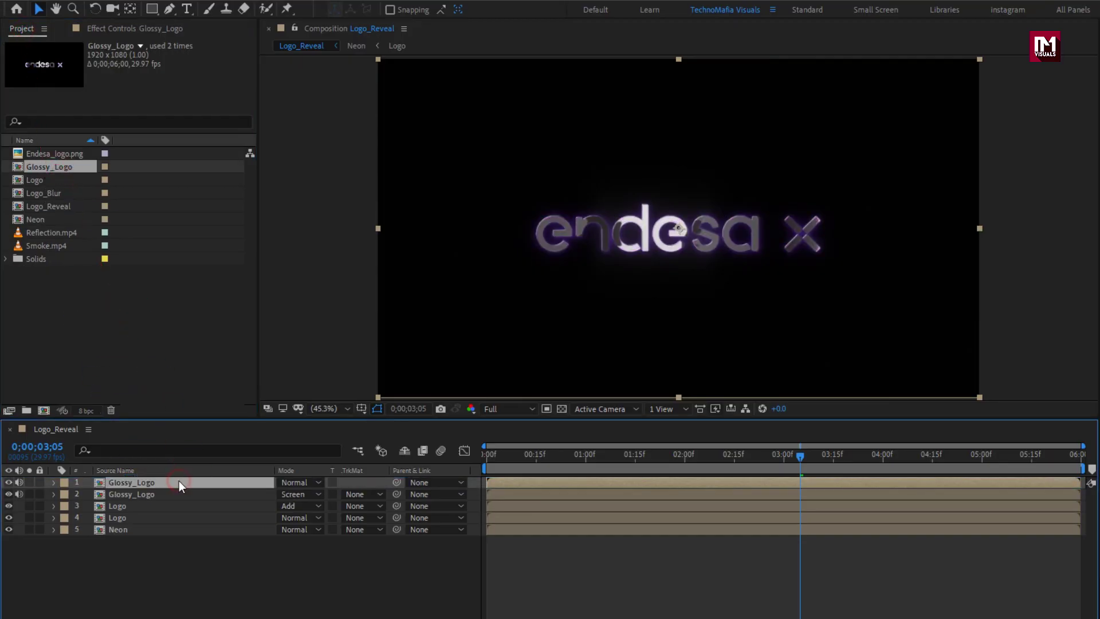
# Apply Simple Choker to the upper Glossy_Logo layer with a Choke Matte of 16
pyautogui.click(916, 45)
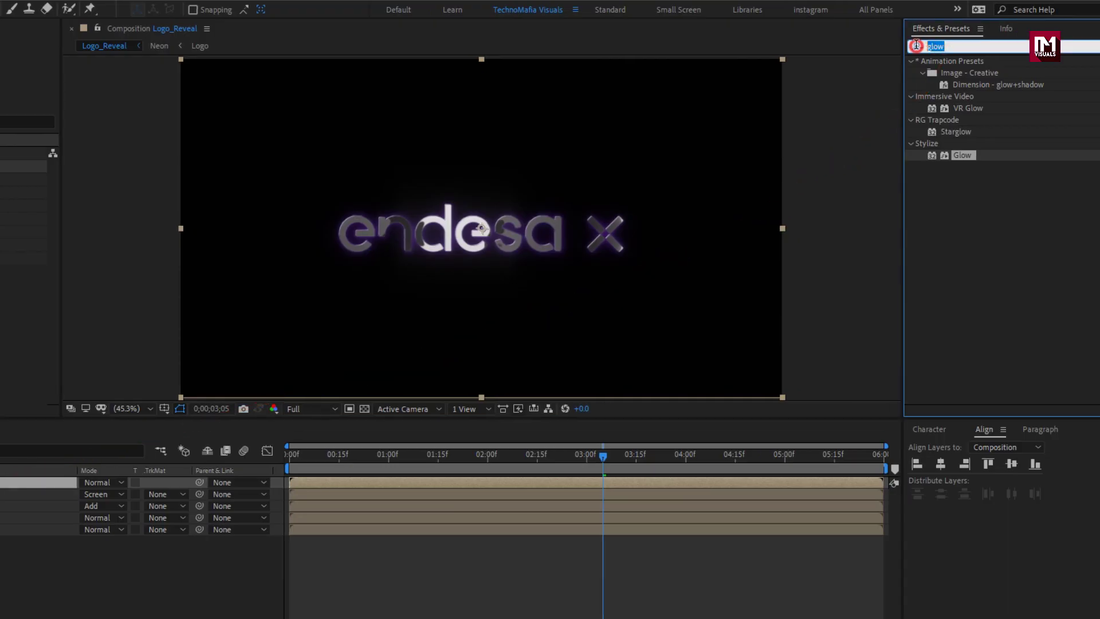
pyautogui.write('sim')
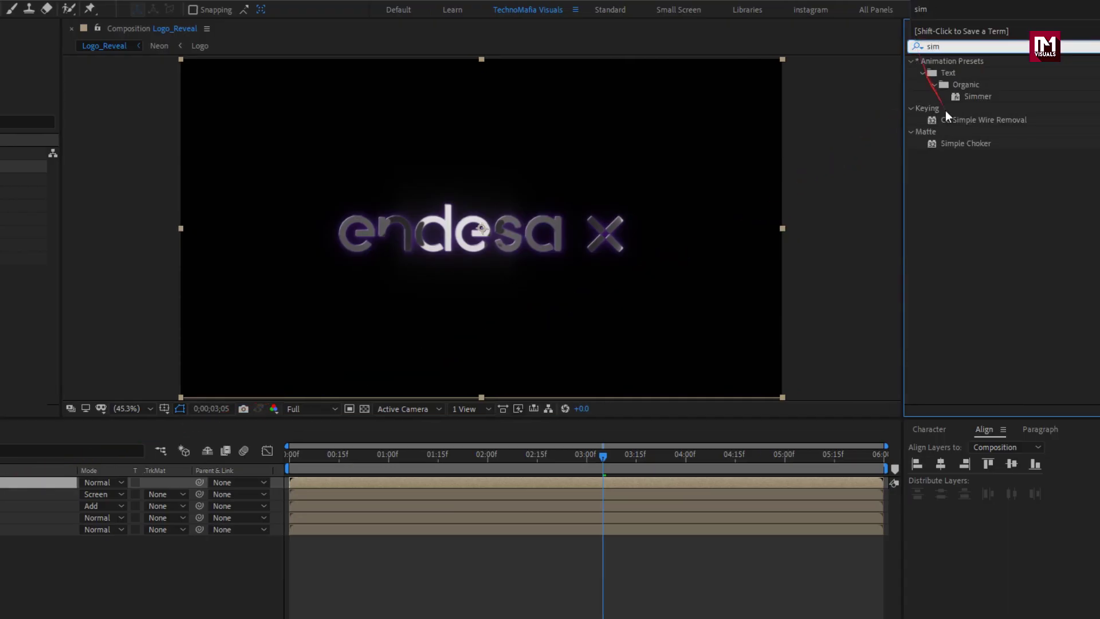
pyautogui.doubleClick(965, 144)
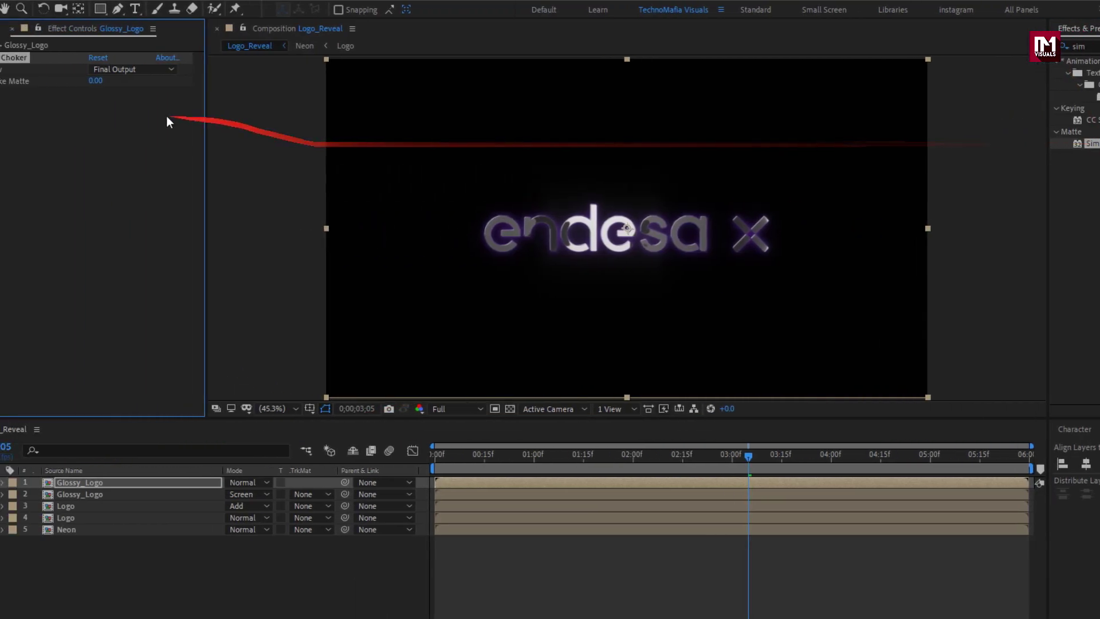
pyautogui.write('16')
pyautogui.press('Return')
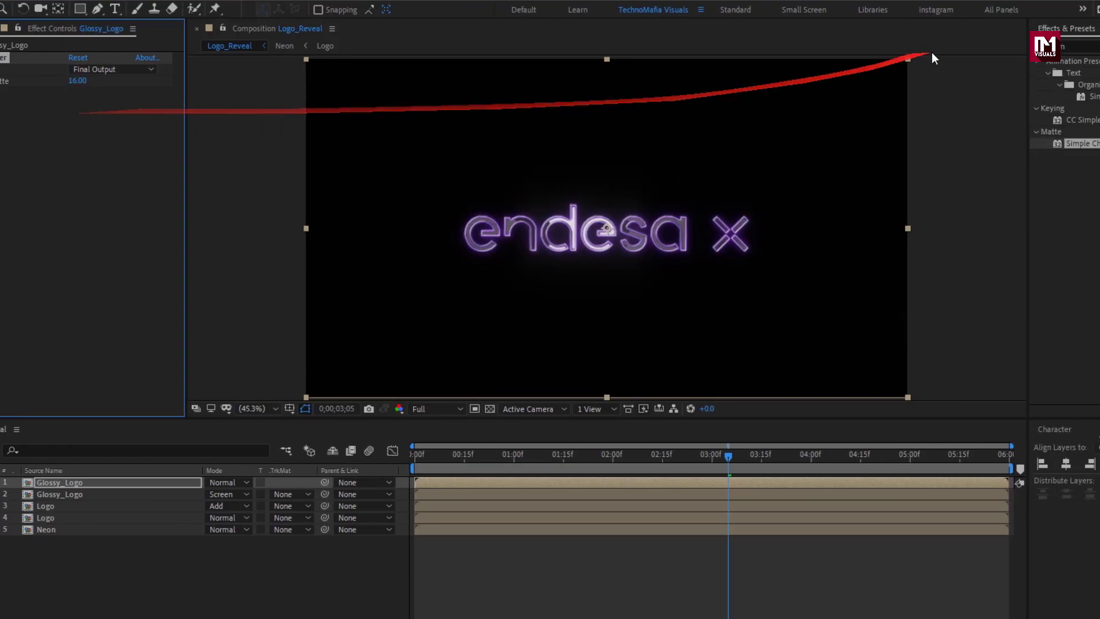
# Apply Fast Box Blur to the upper Glossy_Logo layer with Blur Radius 315, Iterations 1, Vertical dimensions and Repeat Edge Pixels enabled
pyautogui.click(1067, 45)
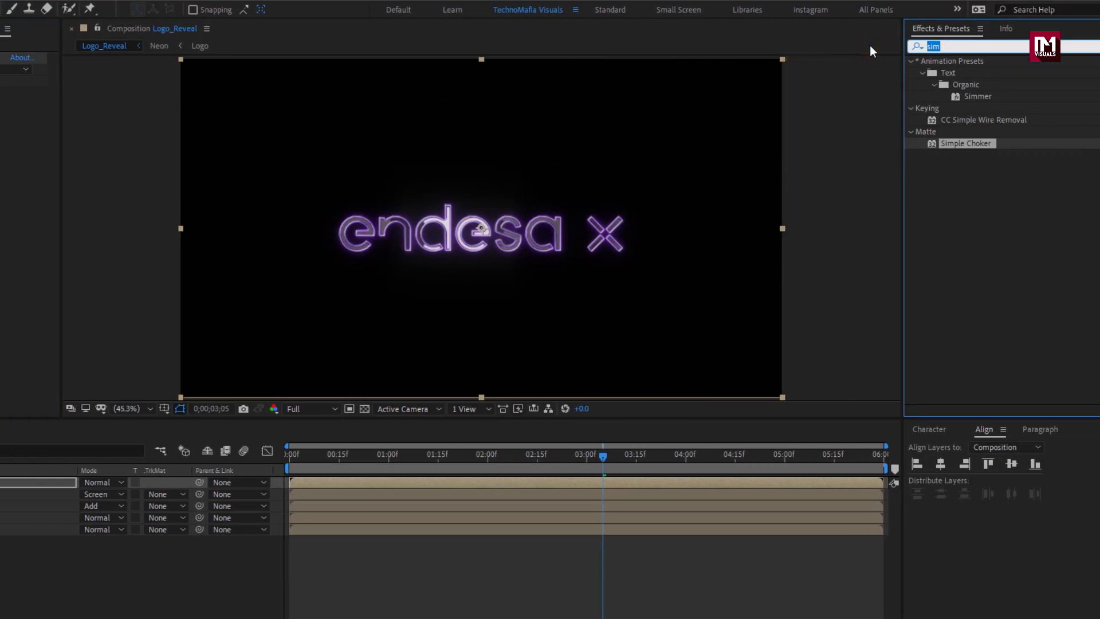
pyautogui.write('fast')
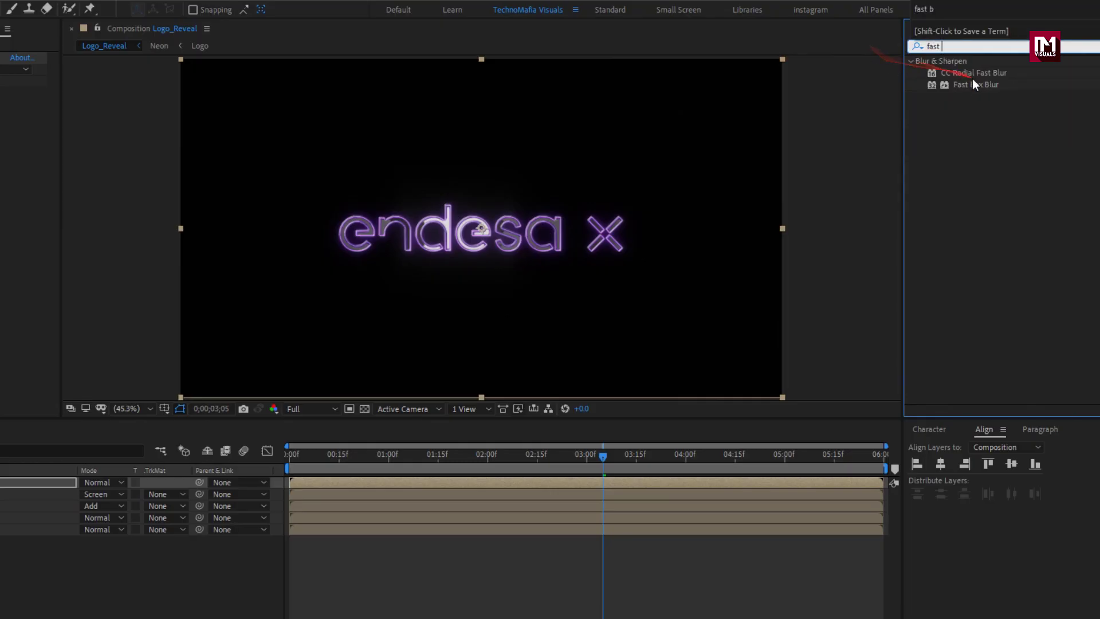
pyautogui.doubleClick(972, 84)
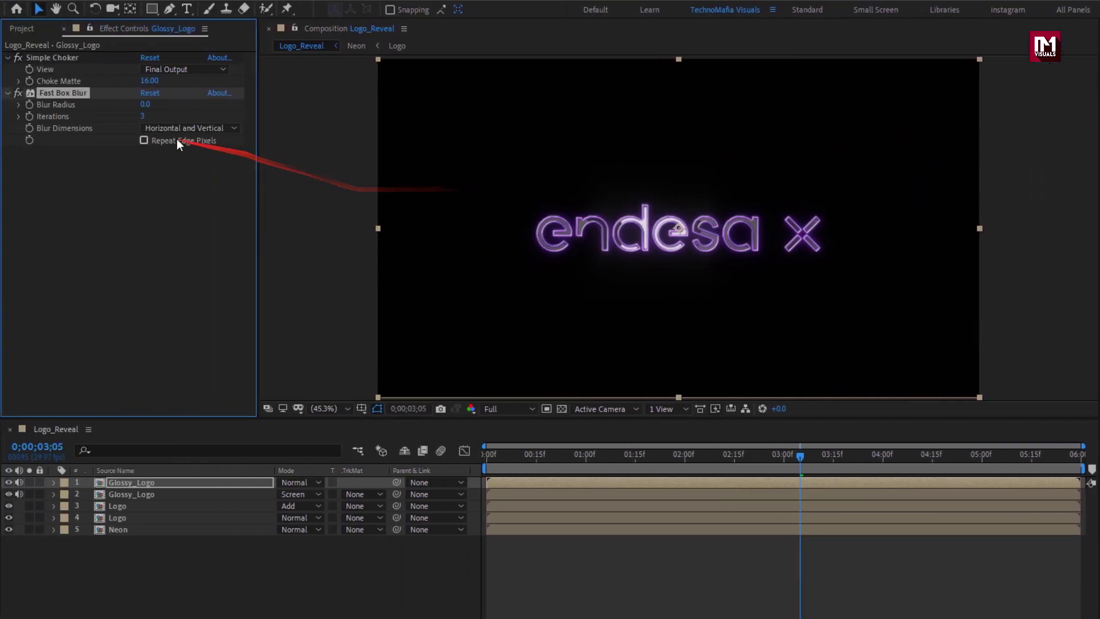
pyautogui.click(140, 116)
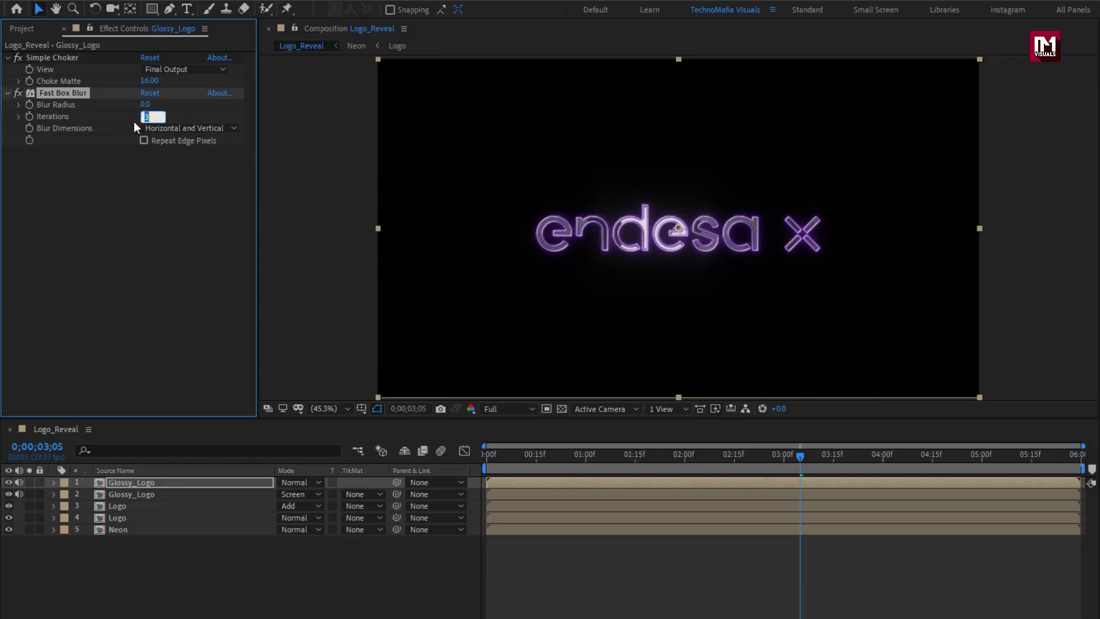
pyautogui.click(144, 105)
pyautogui.write('315')
pyautogui.press('Return')
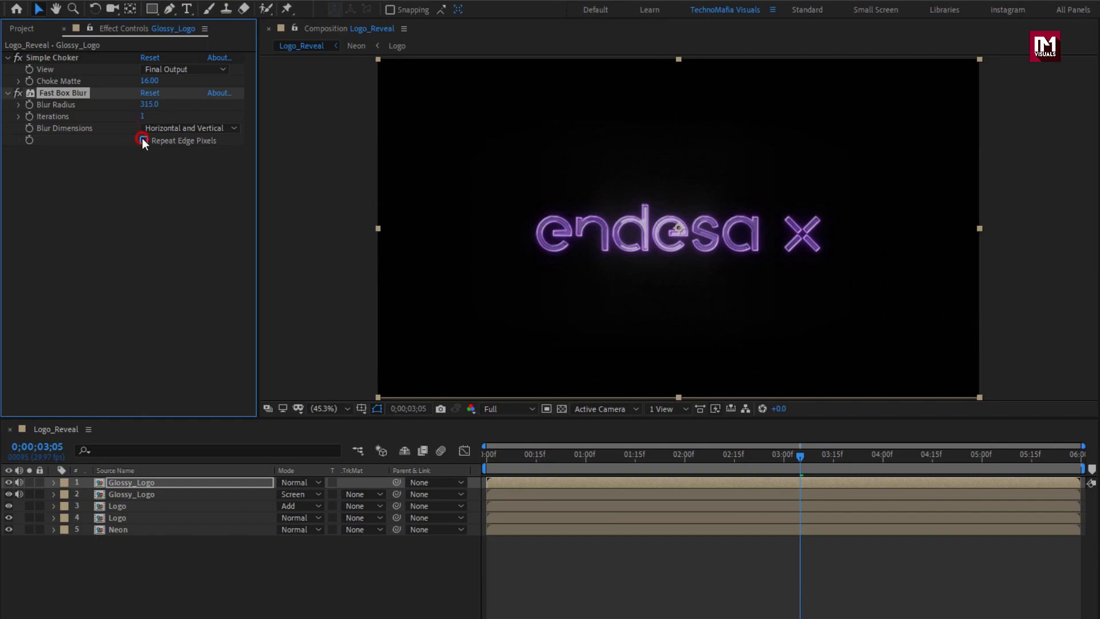
pyautogui.click(154, 129)
pyautogui.click(170, 172)
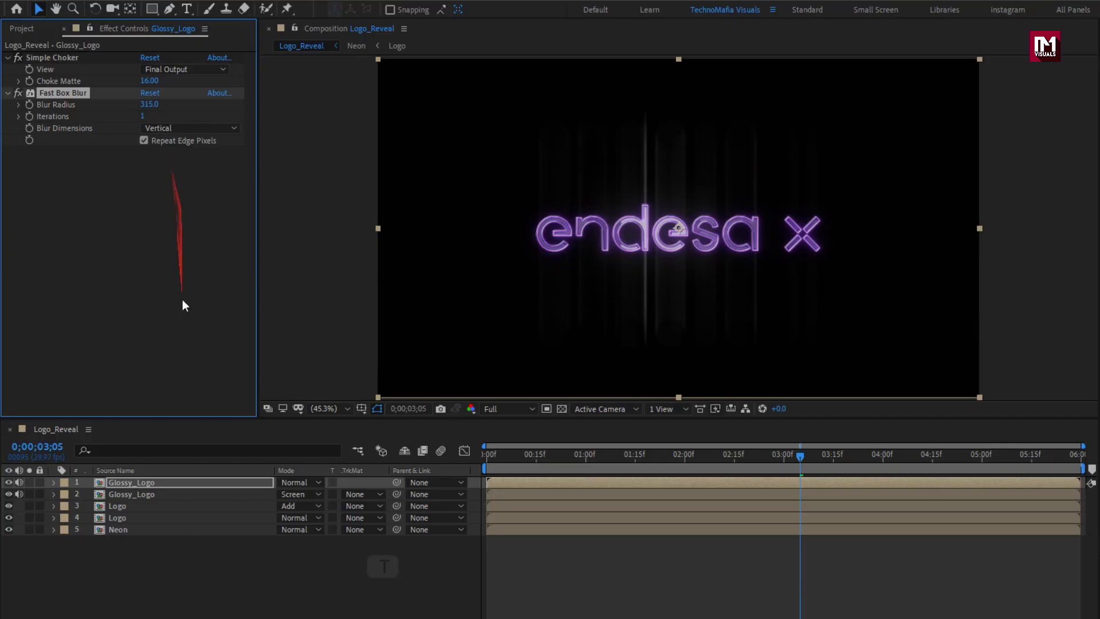
# Keyframe the upper Glossy_Logo layer's opacity at 40% at 0;00;01;15, and return to the composition's first frame
pyautogui.click(168, 478)
pyautogui.press('t')
pyautogui.moveTo(622, 455); pyautogui.dragTo(636, 455)
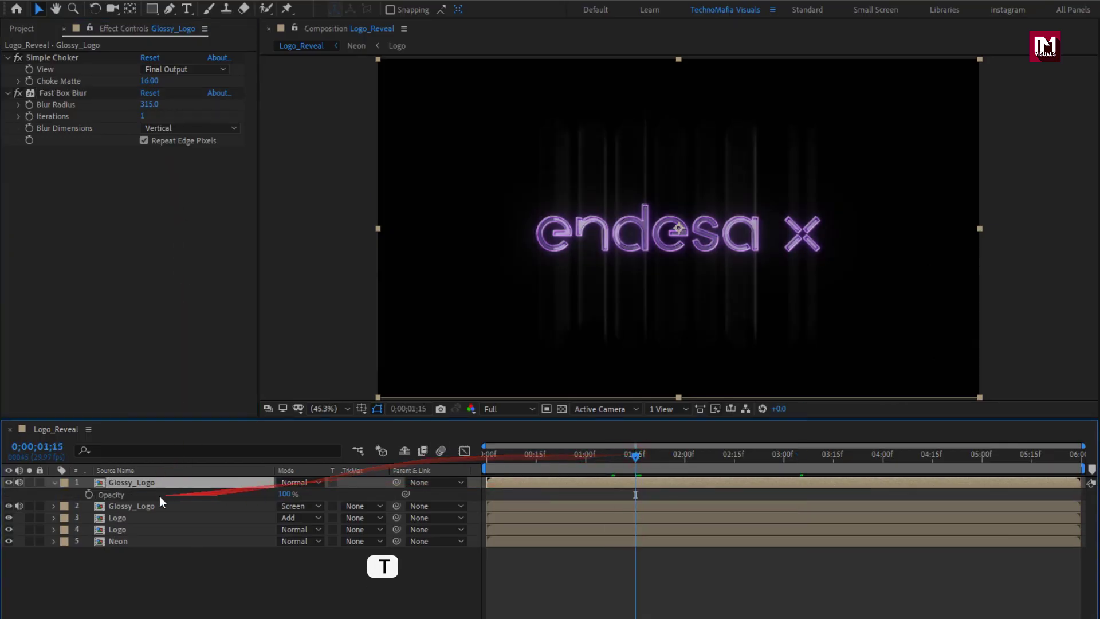
pyautogui.click(89, 494)
pyautogui.click(282, 494)
pyautogui.write('40')
pyautogui.press('Return')
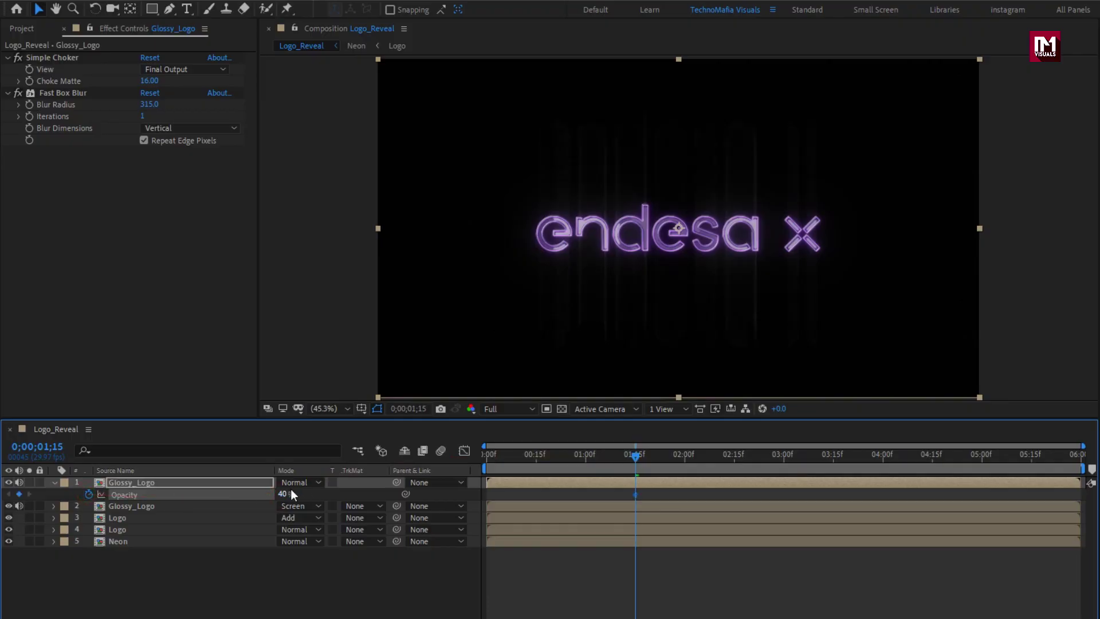
pyautogui.moveTo(496, 459); pyautogui.dragTo(454, 456)
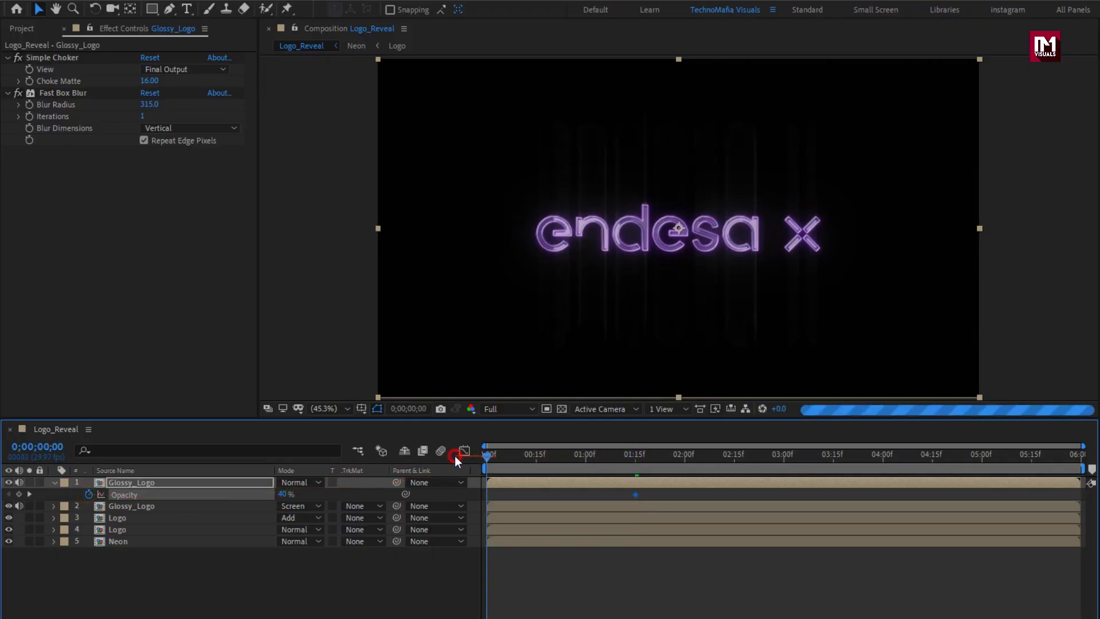
pyautogui.click(53, 481)
# Set the upper Glossy_Logo layer's blending mode to Screen and preview the composition around 0;00;03;07
pyautogui.click(280, 484)
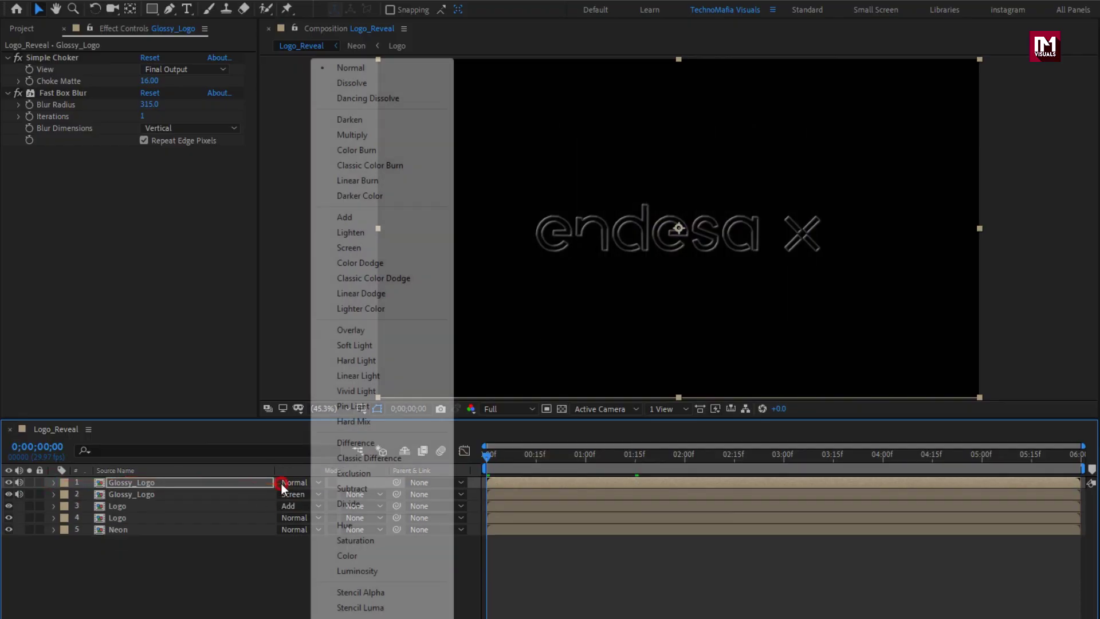
pyautogui.click(347, 248)
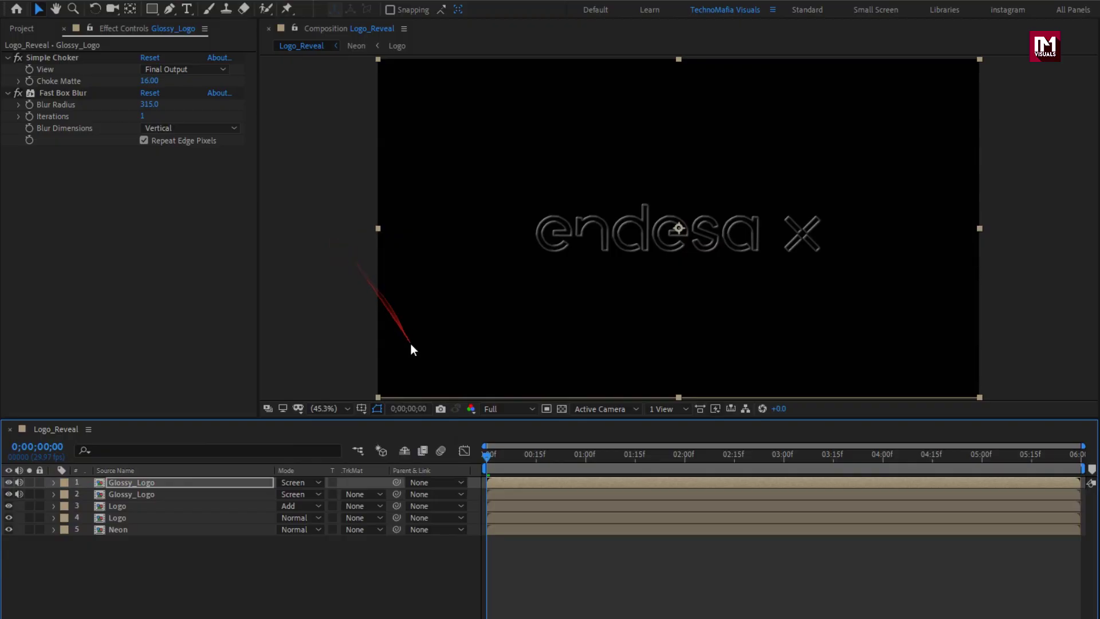
pyautogui.moveTo(590, 452); pyautogui.dragTo(805, 452)
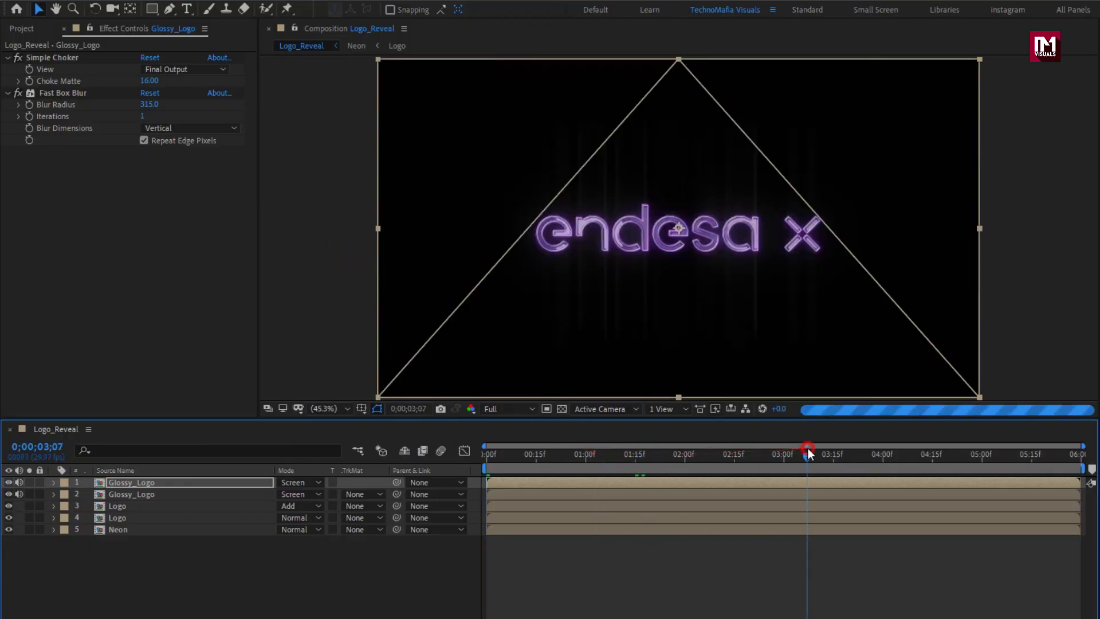
# Add Smoke.mp4 as the top layer of Logo_Reveal and set its blending mode to Add
pyautogui.click(26, 29)
pyautogui.click(39, 247)
pyautogui.moveTo(40, 252); pyautogui.dragTo(177, 480)
pyautogui.click(283, 485)
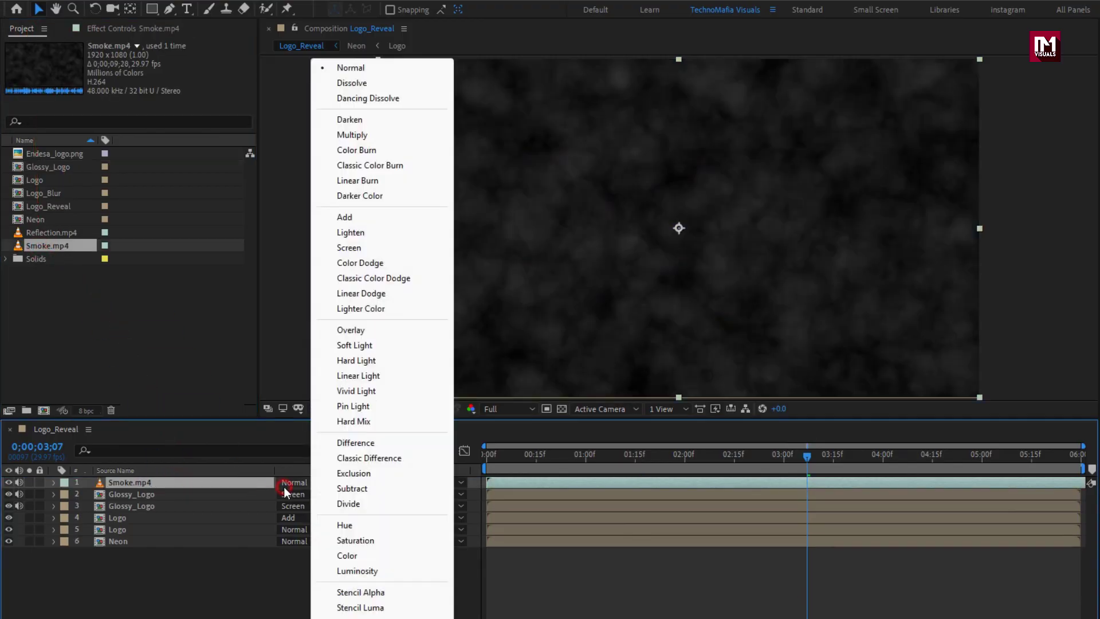
pyautogui.click(335, 218)
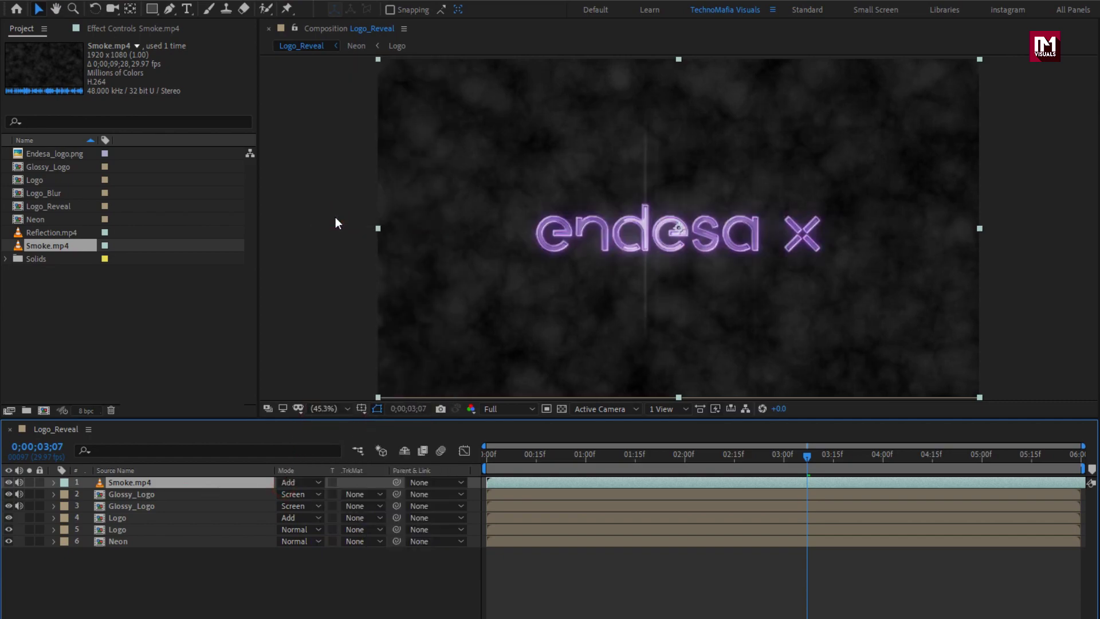
# Draw a wide elliptical mask around the logo on the Smoke.mp4 layer
pyautogui.click(151, 10)
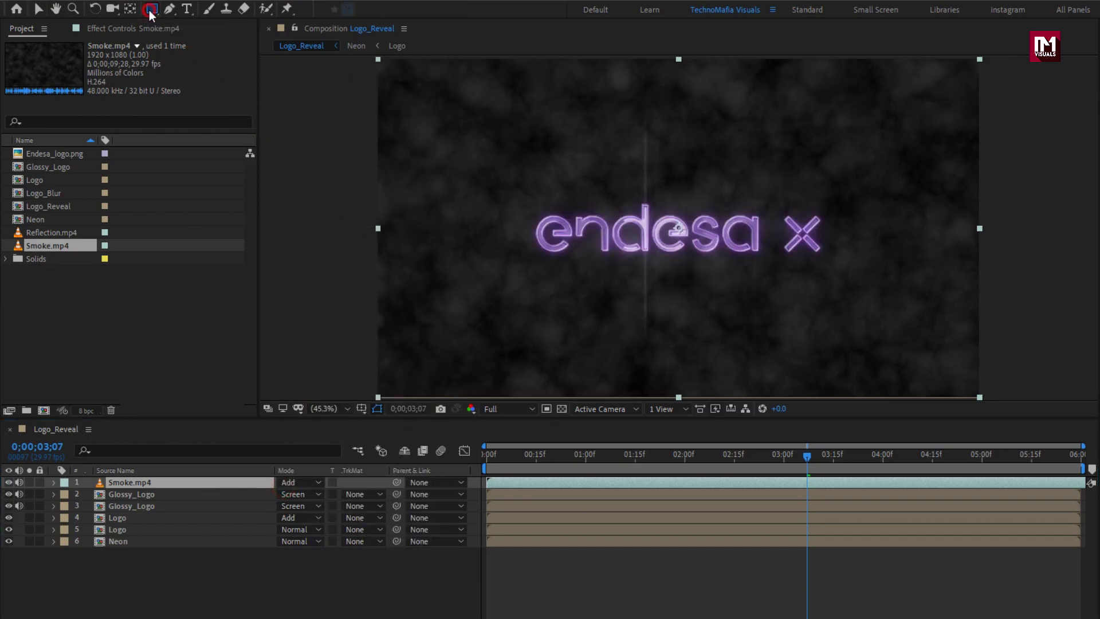
pyautogui.click(151, 13)
pyautogui.click(228, 40)
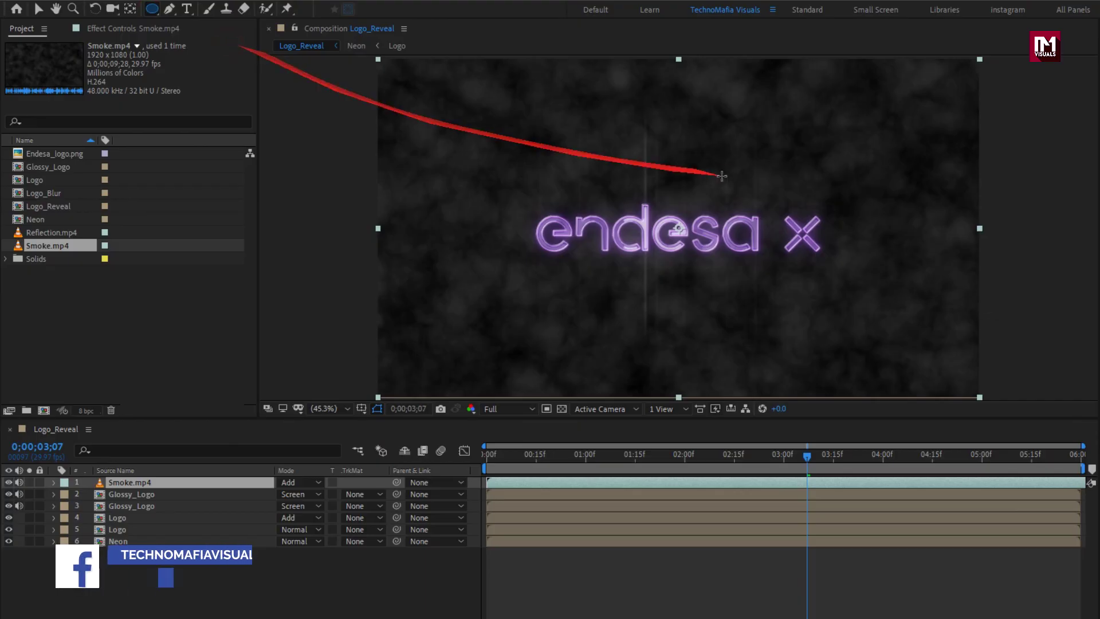
pyautogui.moveTo(848, 165); pyautogui.dragTo(506, 302)
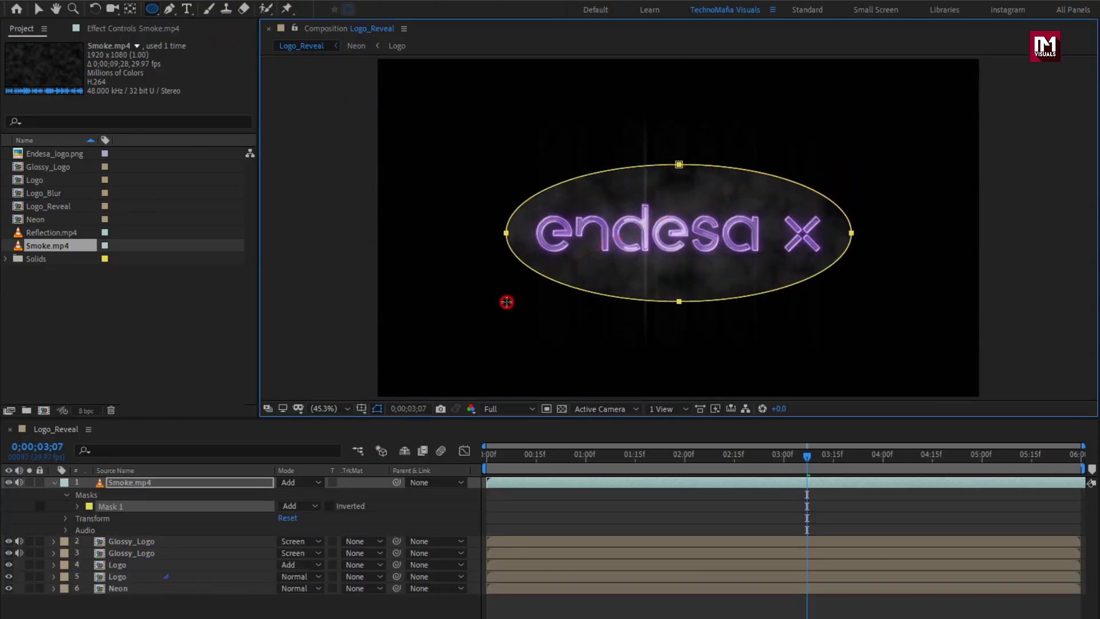
# Set the smoke mask's Mask Feather to 370 pixels and Mask Expansion to 75 pixels
pyautogui.click(78, 506)
pyautogui.moveTo(298, 528); pyautogui.dragTo(392, 524)
pyautogui.moveTo(282, 555); pyautogui.dragTo(368, 523)
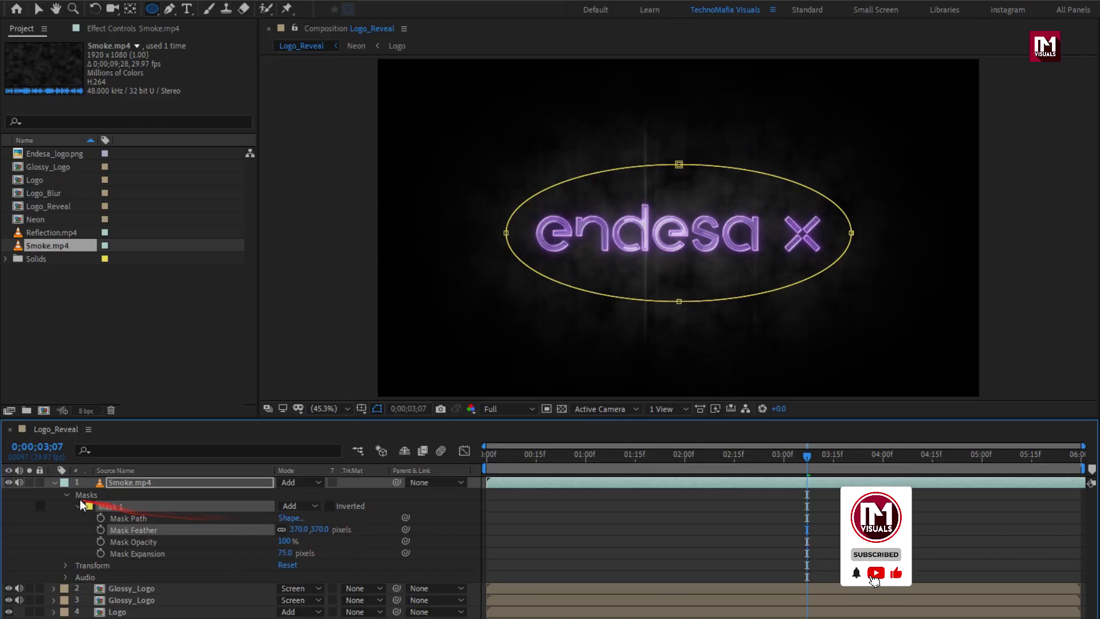
# Set the Smoke.mp4 layer's Opacity to 60%
pyautogui.click(54, 482)
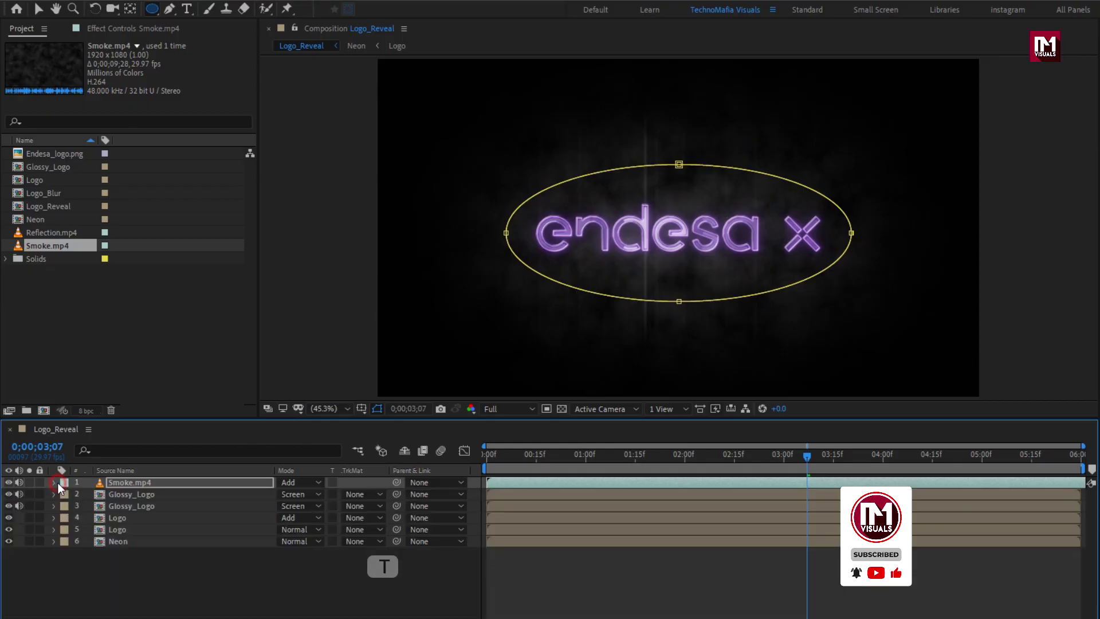
pyautogui.click(115, 482)
pyautogui.press('t')
pyautogui.click(284, 493)
pyautogui.write('60')
pyautogui.press('Return')
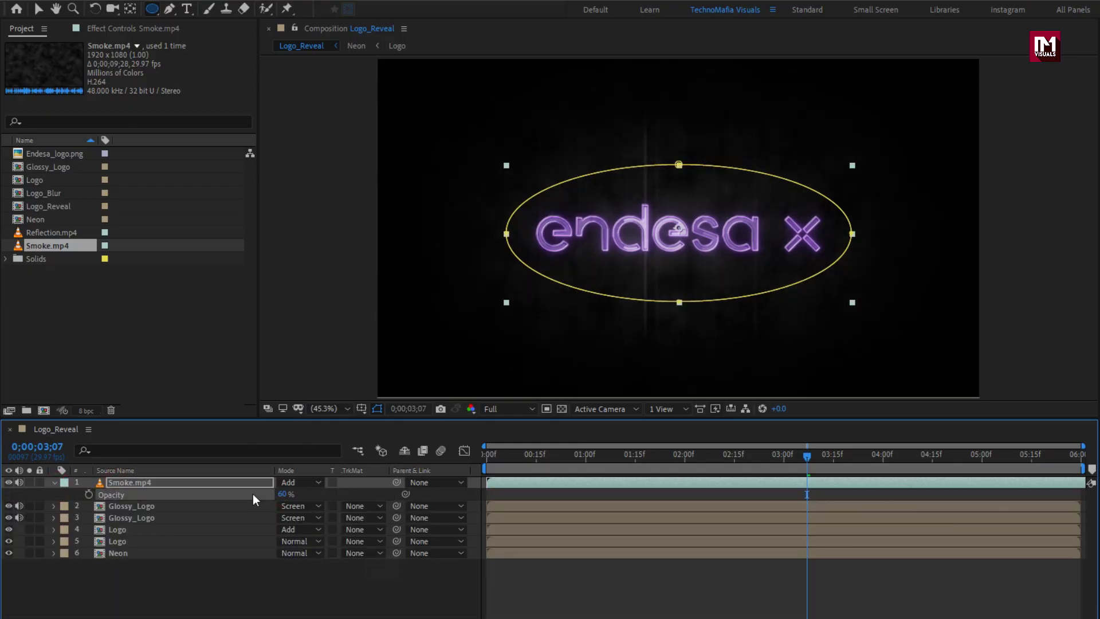
pyautogui.click(54, 483)
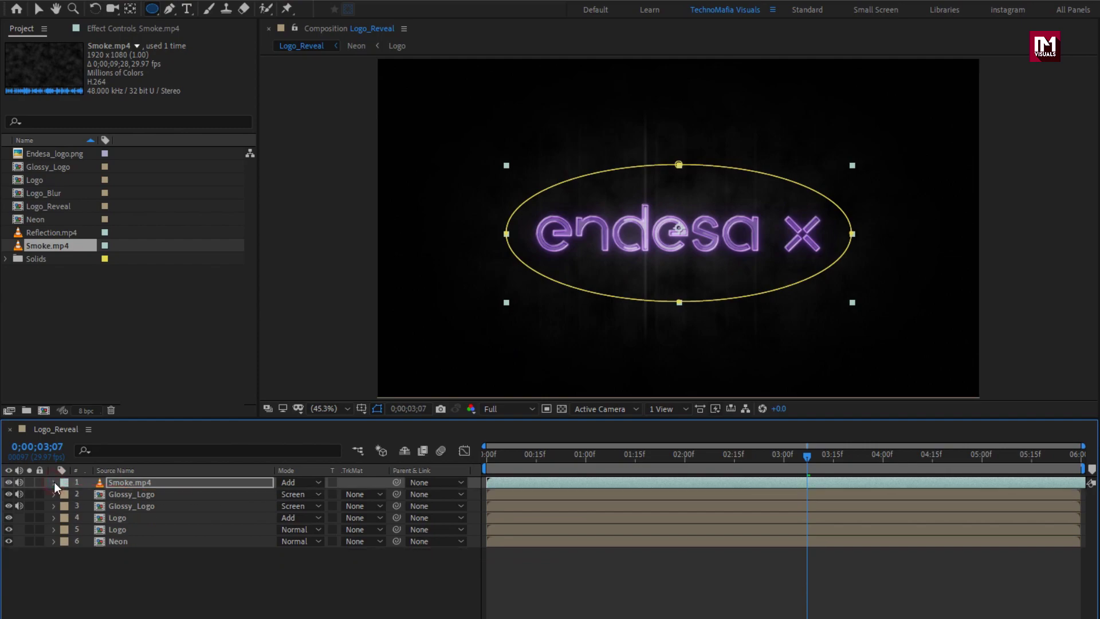
# Add an adjustment layer at the top of the Logo_Reveal layer stack
pyautogui.click(182, 579)
pyautogui.rightClick(203, 569)
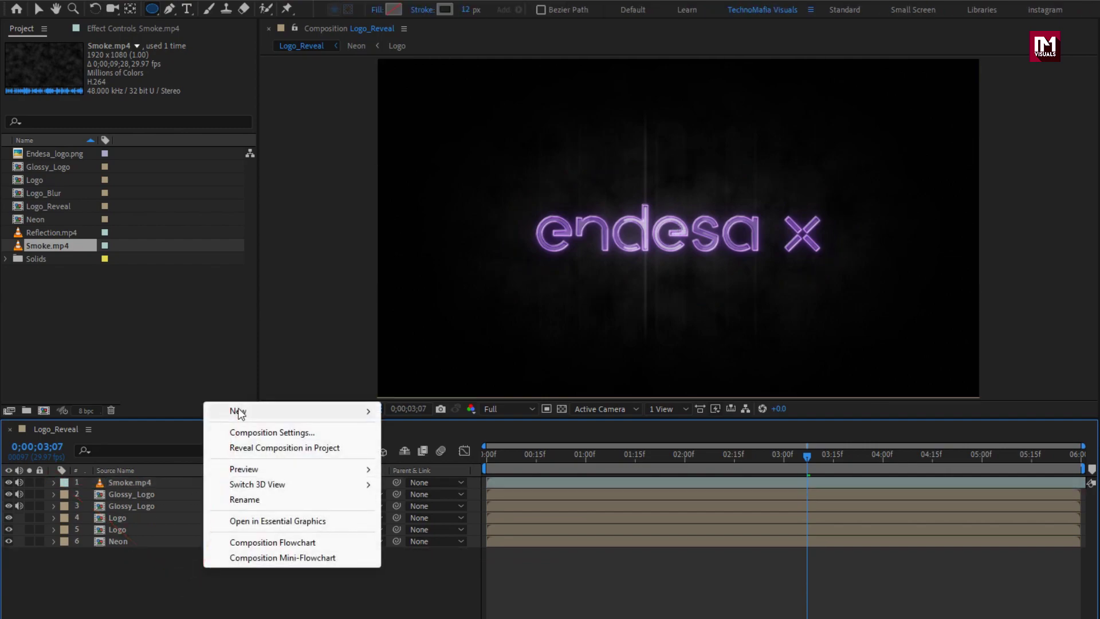
pyautogui.moveTo(239, 411)
pyautogui.click(419, 524)
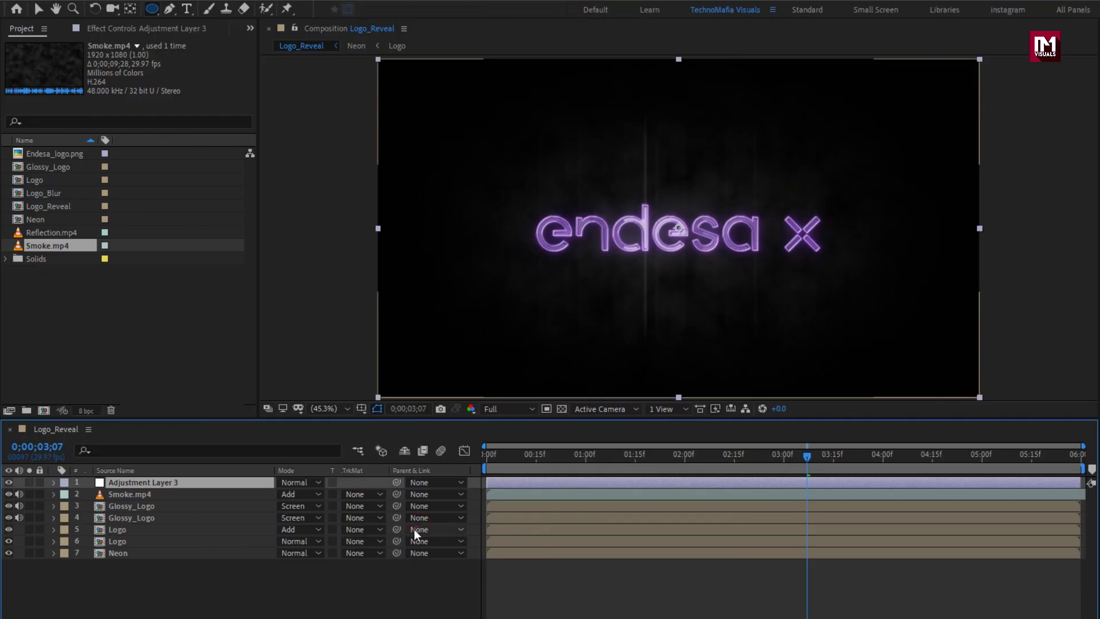
# Apply the Vibrance effect to the adjustment layer with Vibrance at 88 and Saturation at 24
pyautogui.click(953, 47)
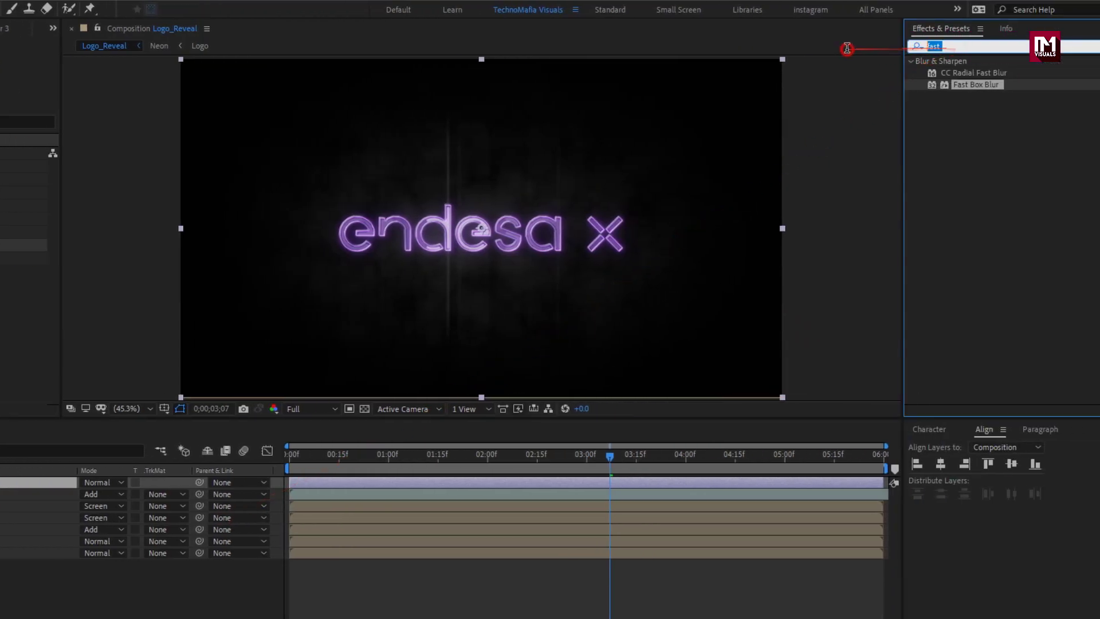
pyautogui.write('vib')
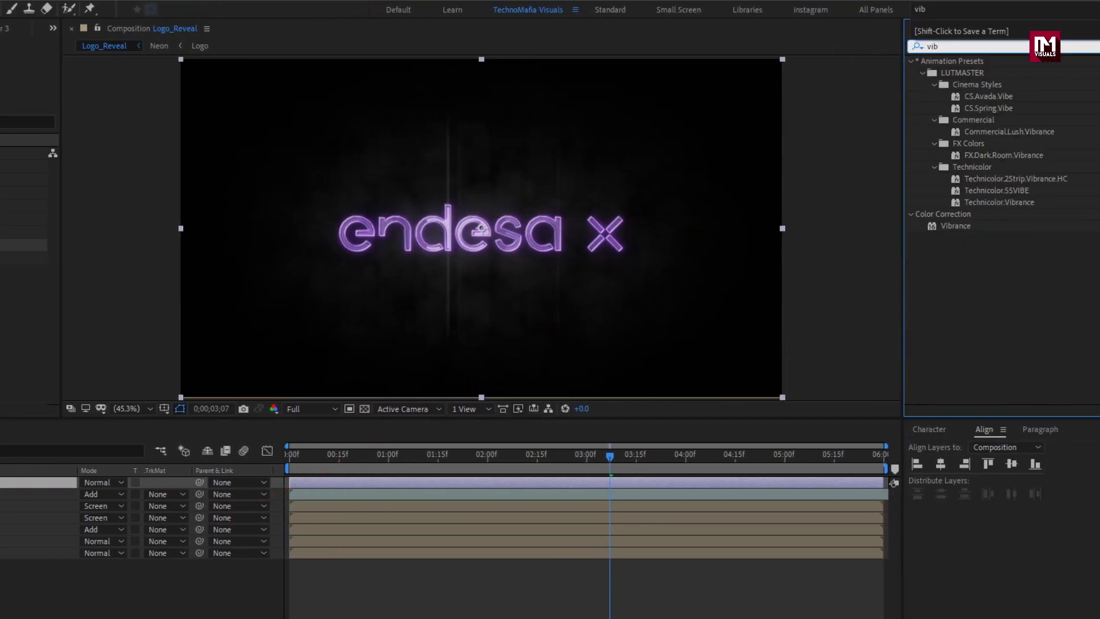
pyautogui.doubleClick(947, 225)
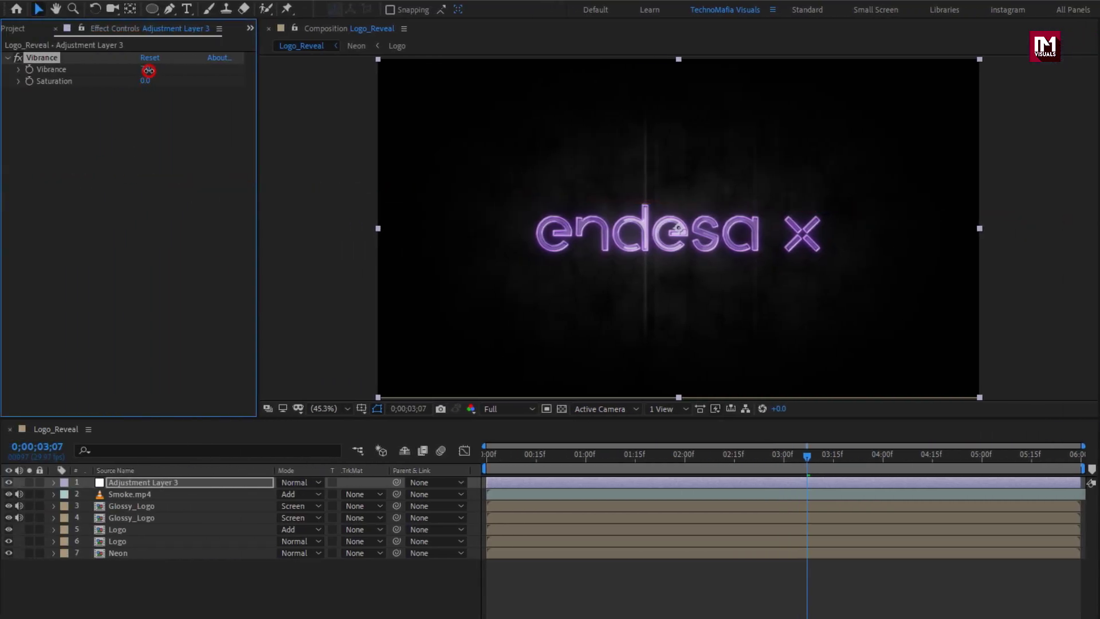
pyautogui.moveTo(147, 81); pyautogui.dragTo(170, 82)
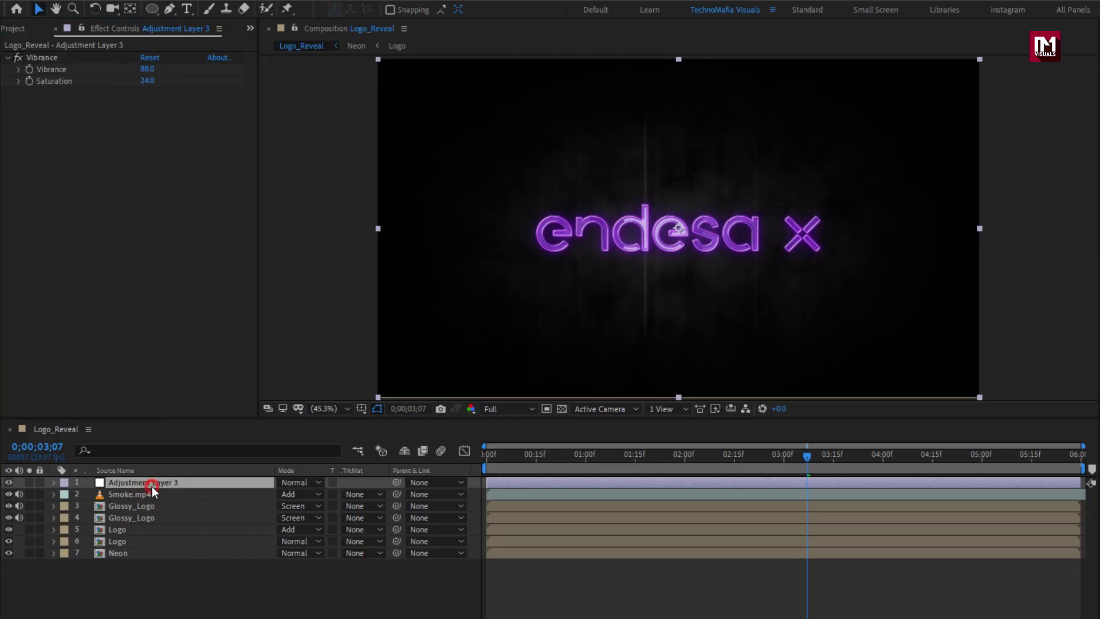
pyautogui.click(190, 591)
# Make the Neon layer, both Logo layers and both Glossy_Logo layers 3D
pyautogui.click(150, 554)
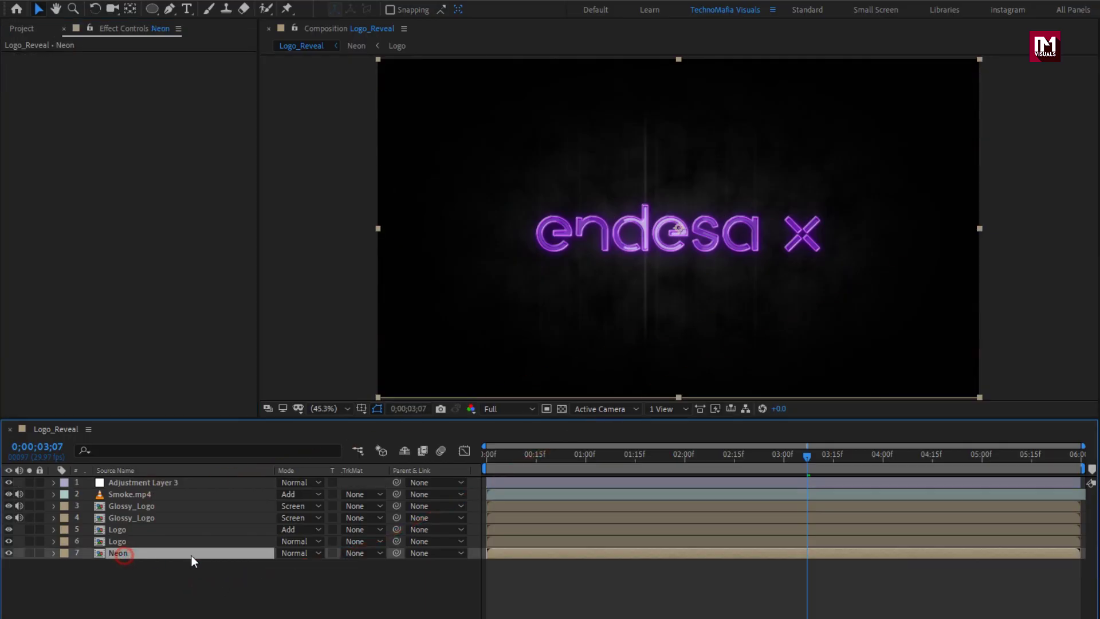
pyautogui.press('F4')
pyautogui.click(354, 552)
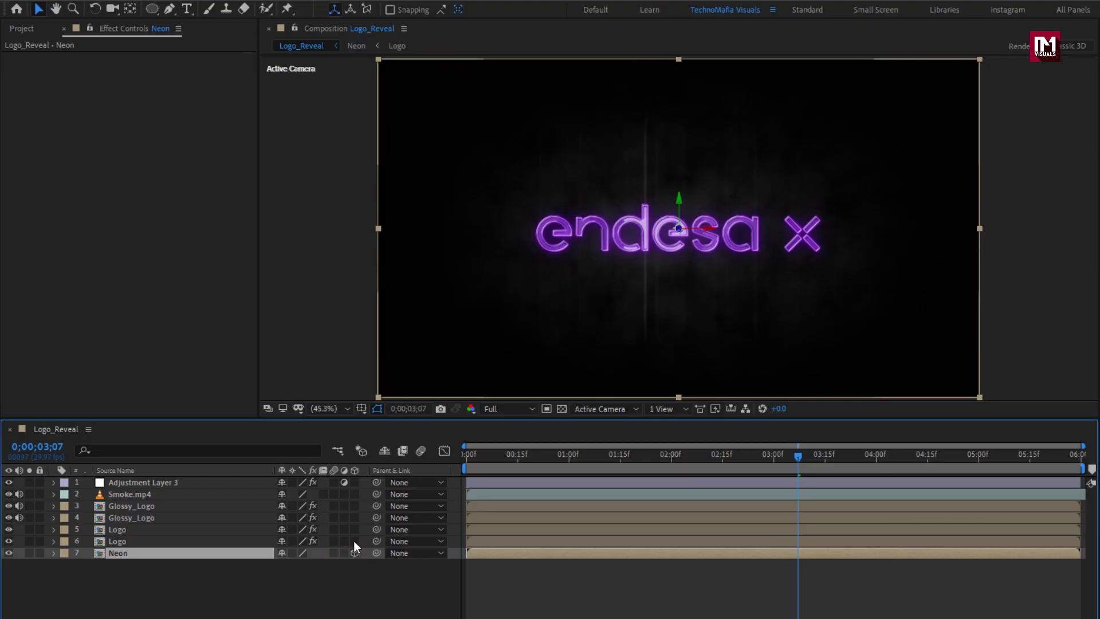
pyautogui.moveTo(356, 521); pyautogui.dragTo(359, 502)
# Add a two-node camera with the 35mm preset to Logo_Reveal
pyautogui.click(255, 589)
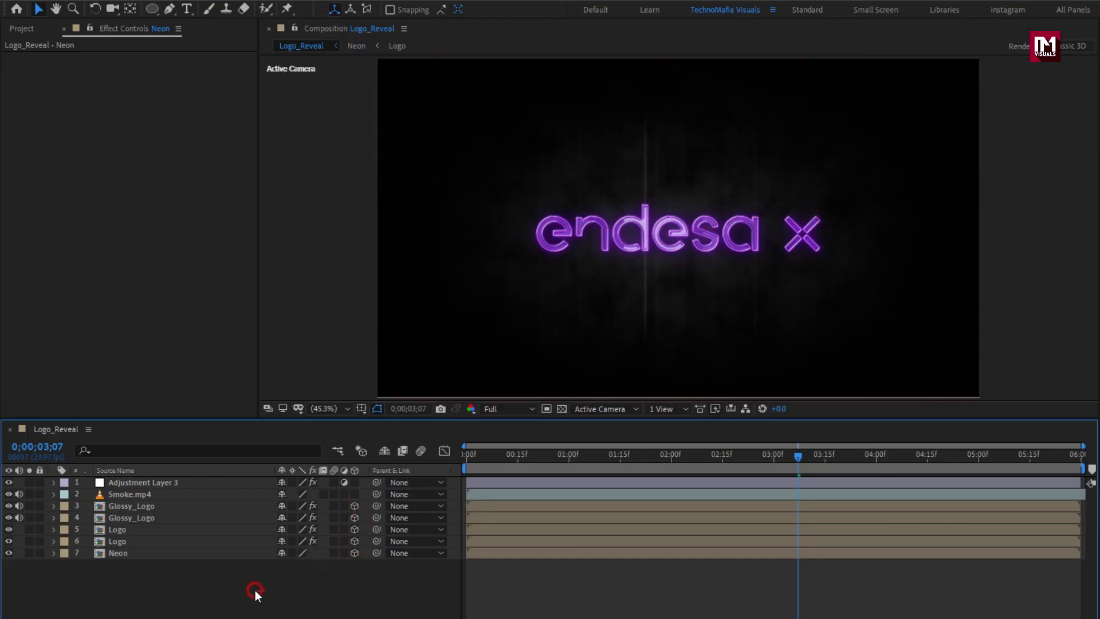
pyautogui.rightClick(249, 586)
pyautogui.moveTo(293, 430)
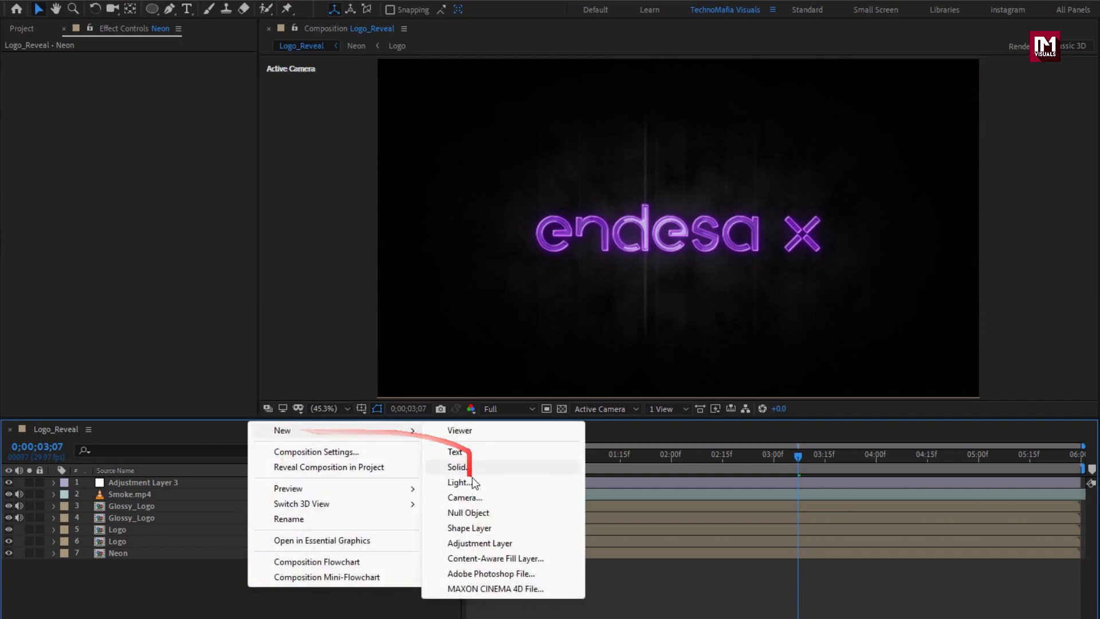
pyautogui.click(465, 498)
pyautogui.click(710, 445)
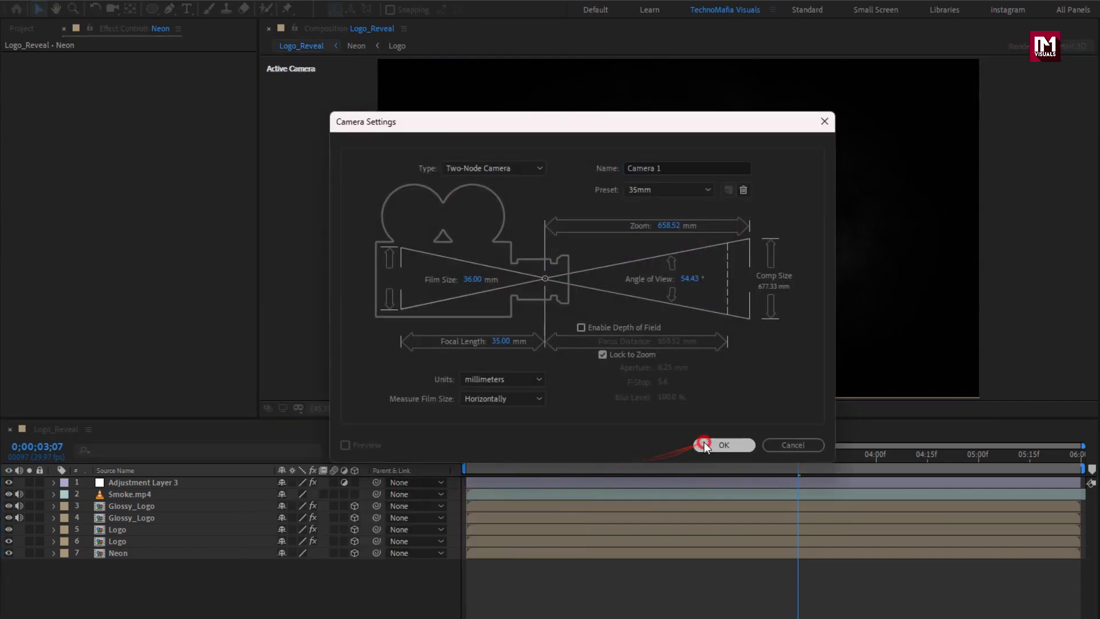
# Add a null object above the camera and make it a 3D layer
pyautogui.click(229, 579)
pyautogui.rightClick(243, 580)
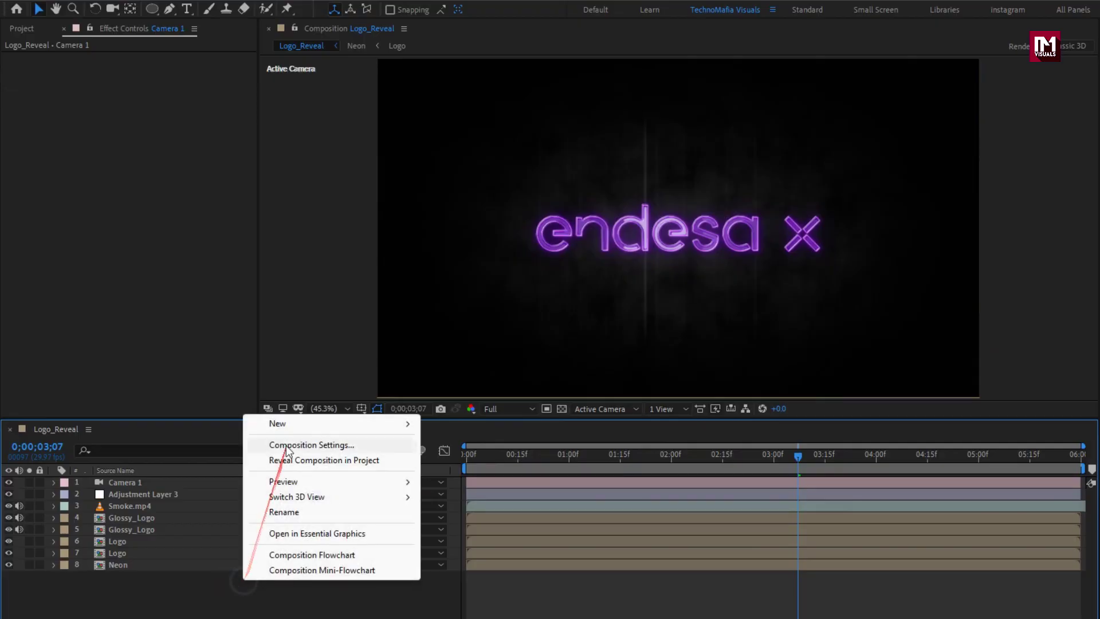
pyautogui.moveTo(286, 423)
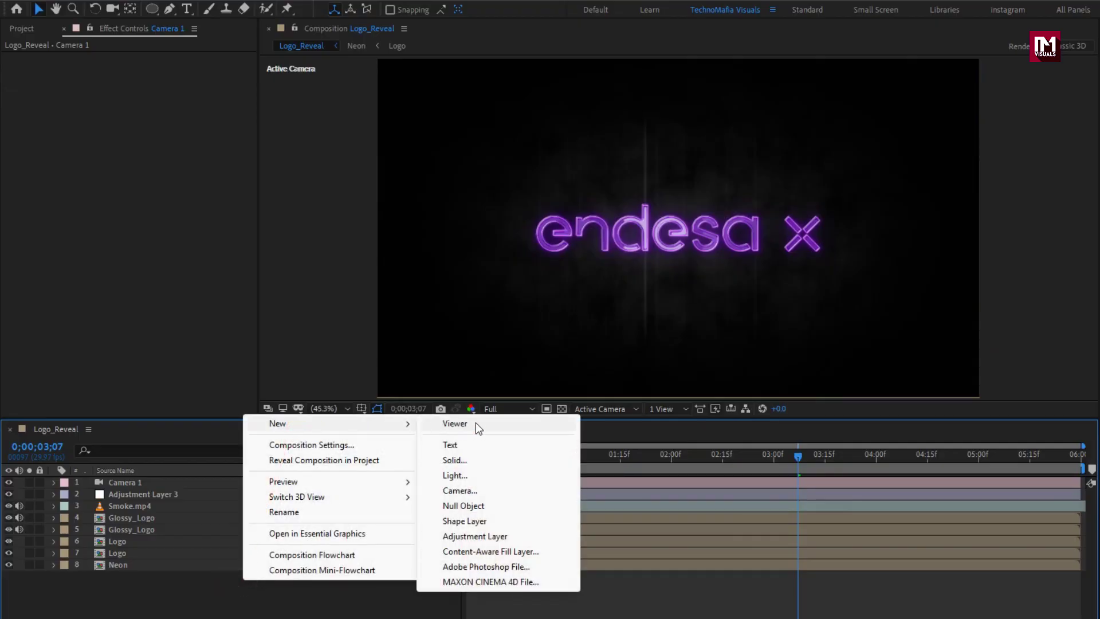
pyautogui.click(482, 506)
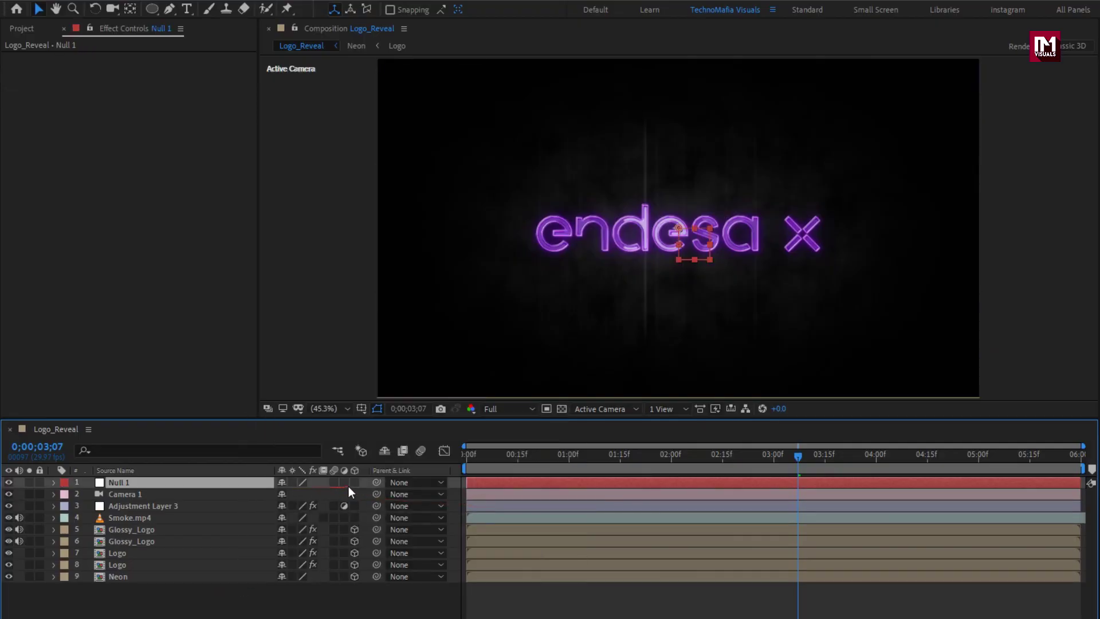
# Parent the Camera 1 layer to Null 1
pyautogui.click(168, 494)
pyautogui.click(412, 492)
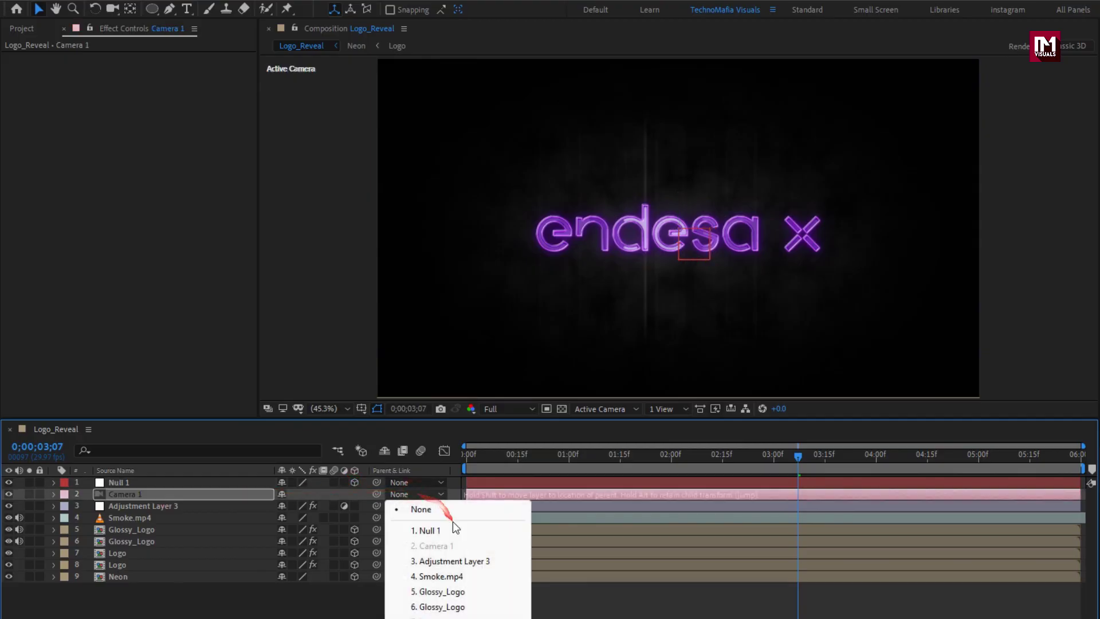
pyautogui.click(453, 528)
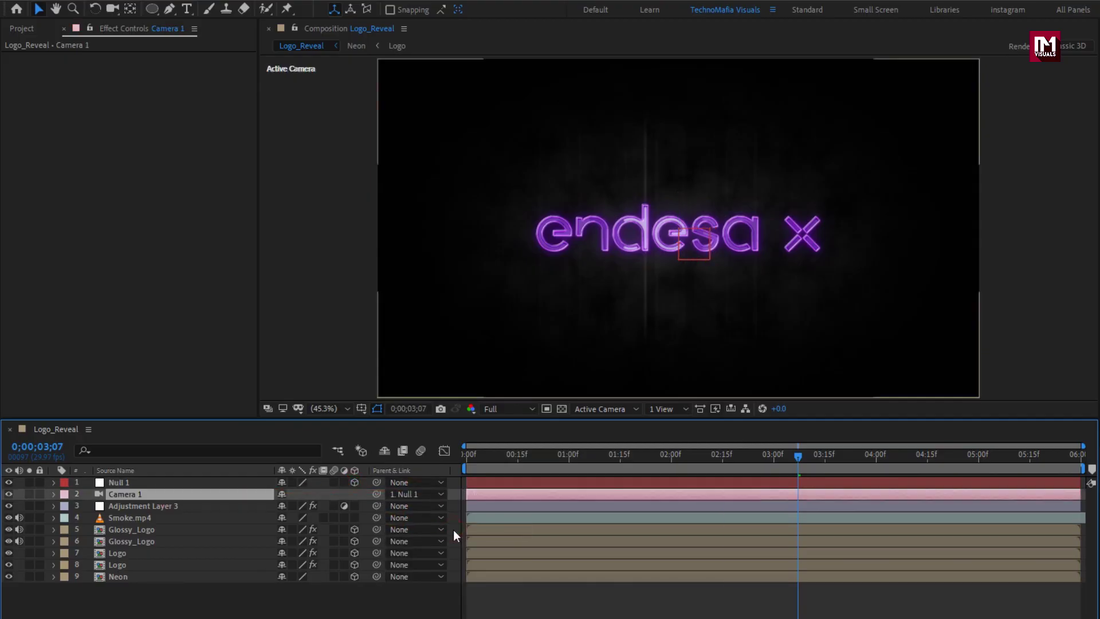
# Animate Null 1's Position with a keyframe at the composition's end and one at 0;00;00;00 with Z at -389
pyautogui.click(162, 487)
pyautogui.press('p')
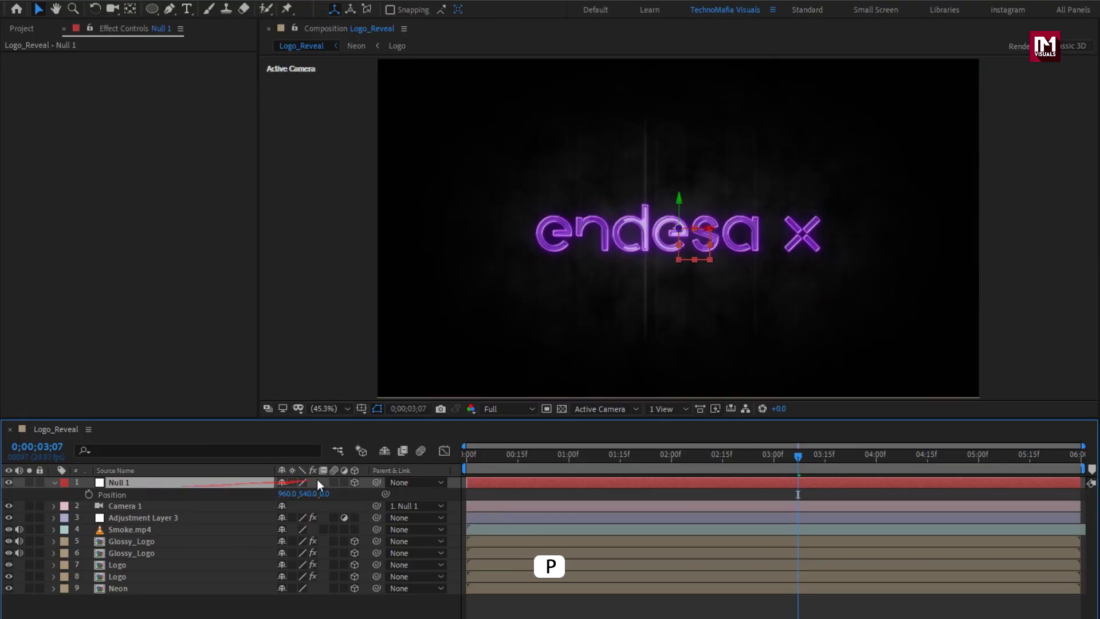
pyautogui.moveTo(893, 454); pyautogui.dragTo(1084, 456)
pyautogui.click(90, 495)
pyautogui.moveTo(110, 497); pyautogui.dragTo(222, 497)
pyautogui.moveTo(525, 458); pyautogui.dragTo(455, 463)
pyautogui.moveTo(308, 494); pyautogui.dragTo(54, 494)
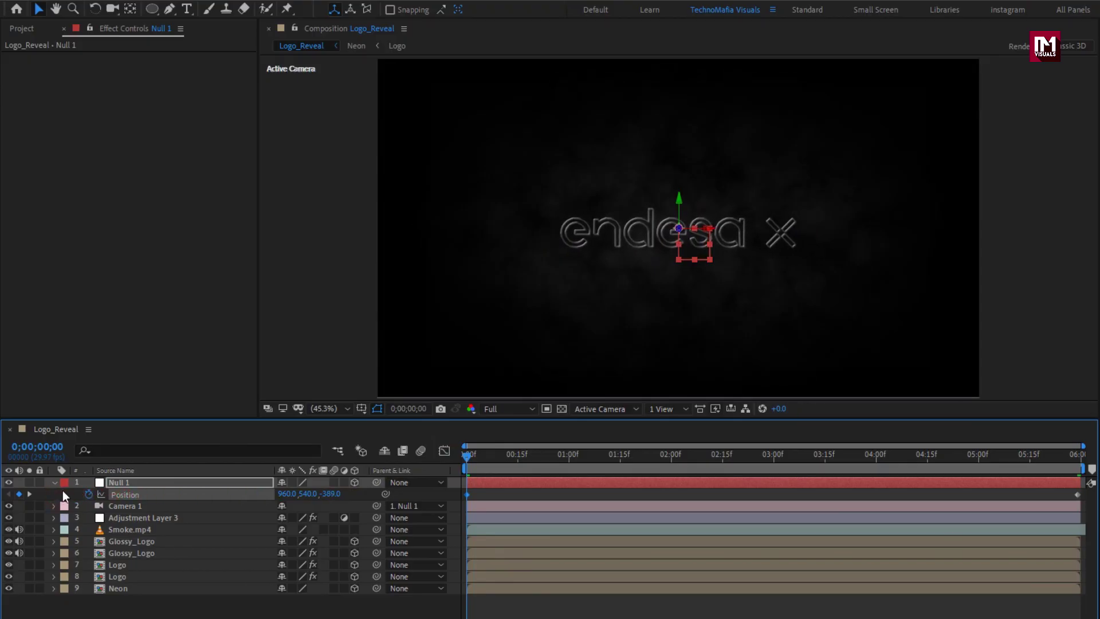
pyautogui.click(54, 482)
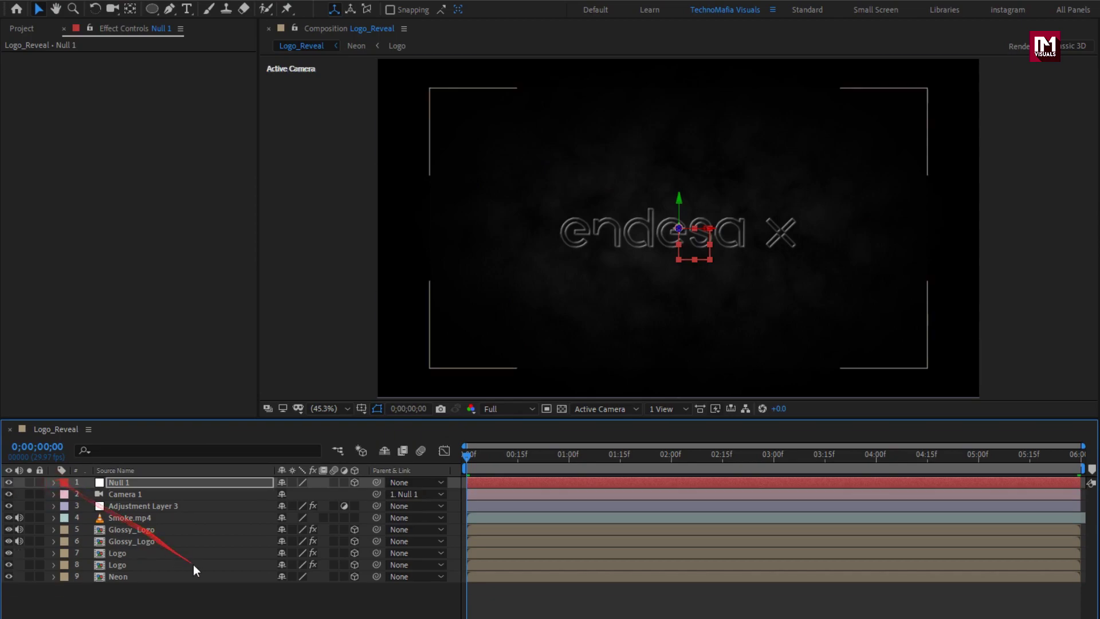
# Create a black 1920 x 1080 px solid named Dark as the top layer
pyautogui.click(230, 596)
pyautogui.rightClick(248, 597)
pyautogui.moveTo(289, 437)
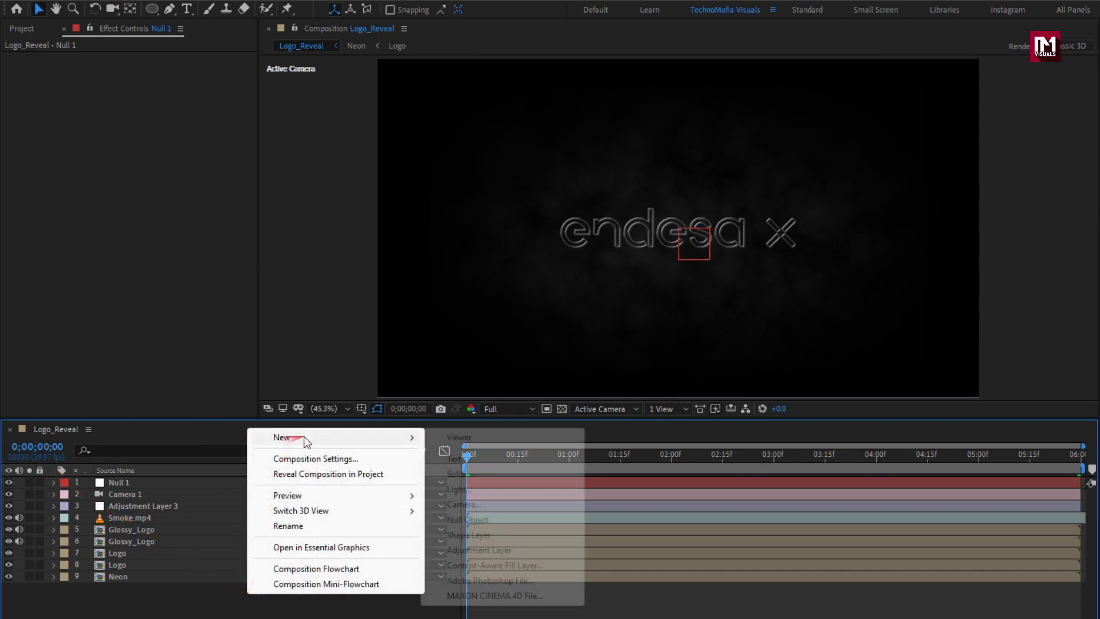
pyautogui.click(484, 473)
pyautogui.write('Dark')
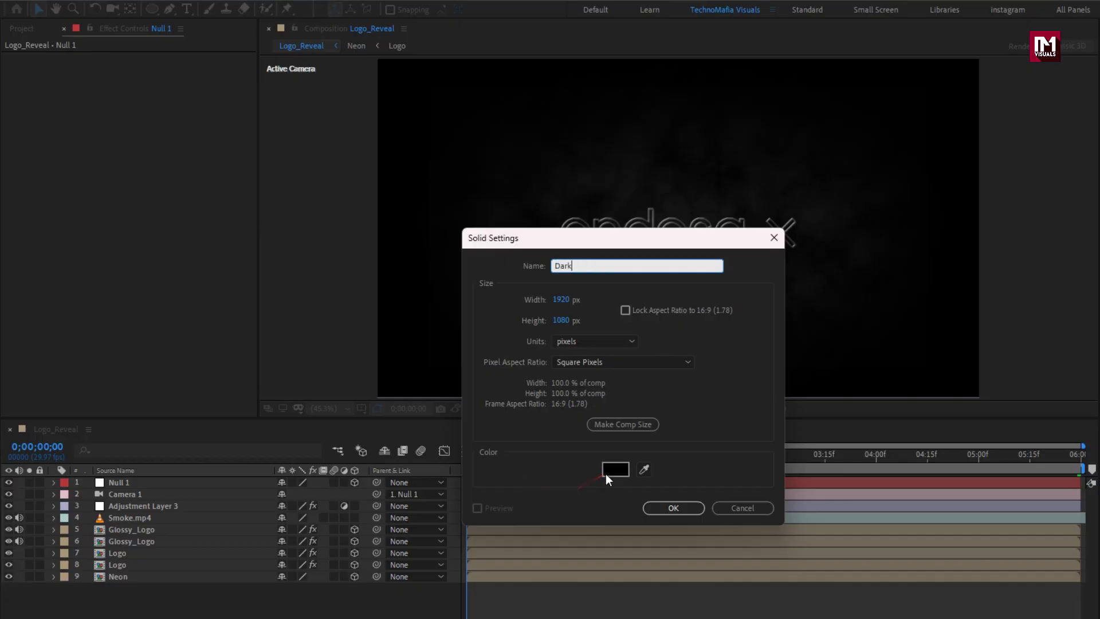
pyautogui.click(667, 508)
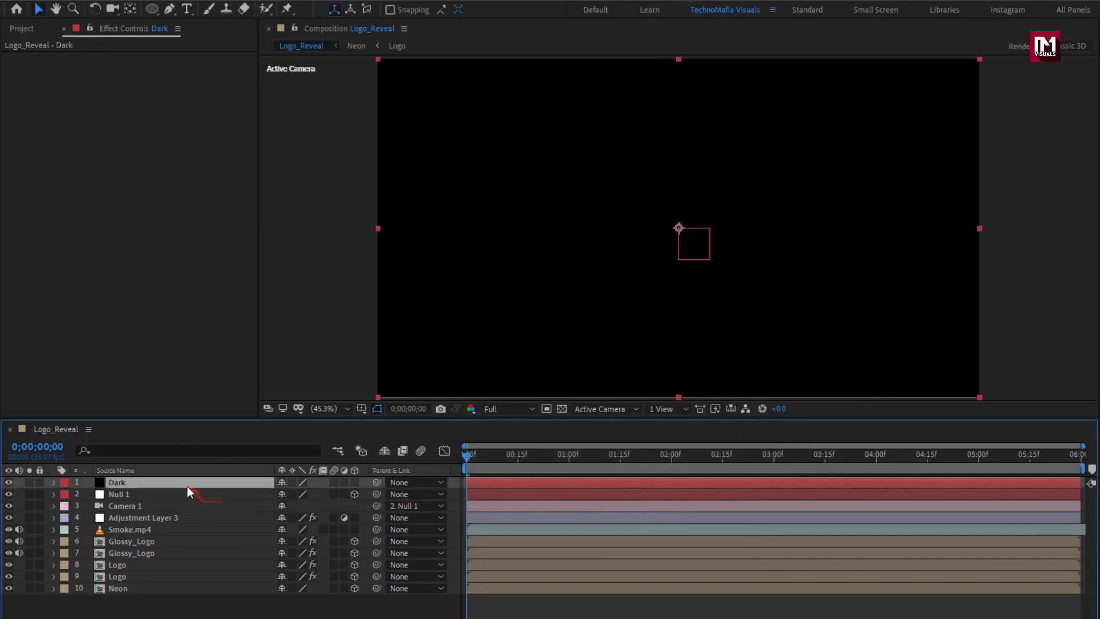
# Keyframe the Dark solid's Opacity from 100% at 0;00;00;00 to 0% at 0;00;01;00 and preview the animation
pyautogui.press('t')
pyautogui.click(570, 457)
pyautogui.click(89, 494)
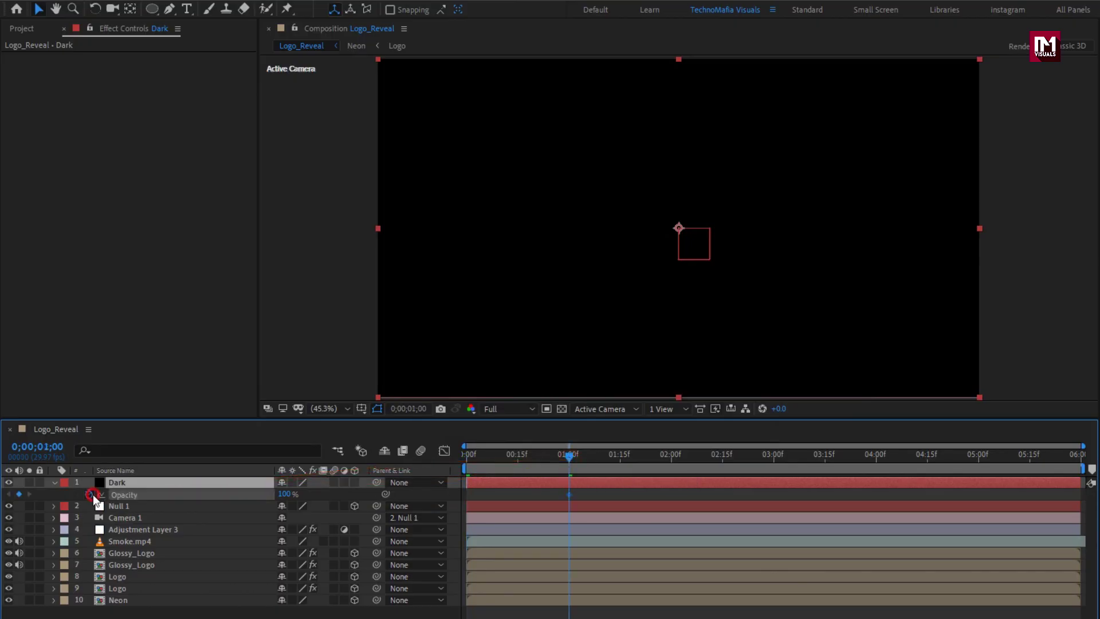
pyautogui.click(289, 495)
pyautogui.press('Return')
pyautogui.click(464, 454)
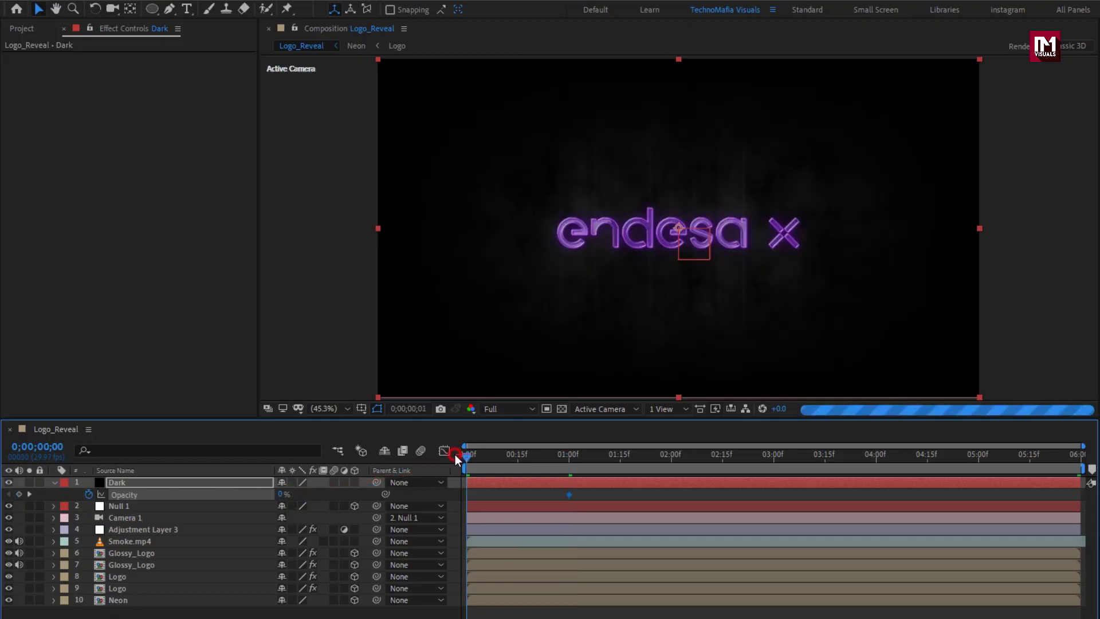
pyautogui.moveTo(283, 494); pyautogui.dragTo(403, 493)
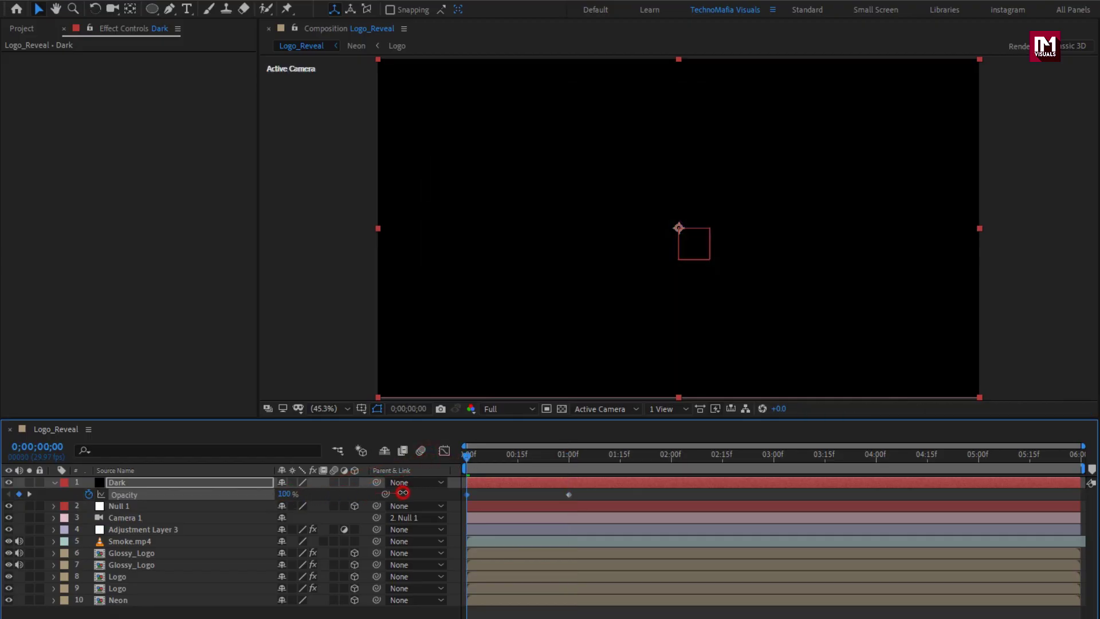
pyautogui.click(53, 482)
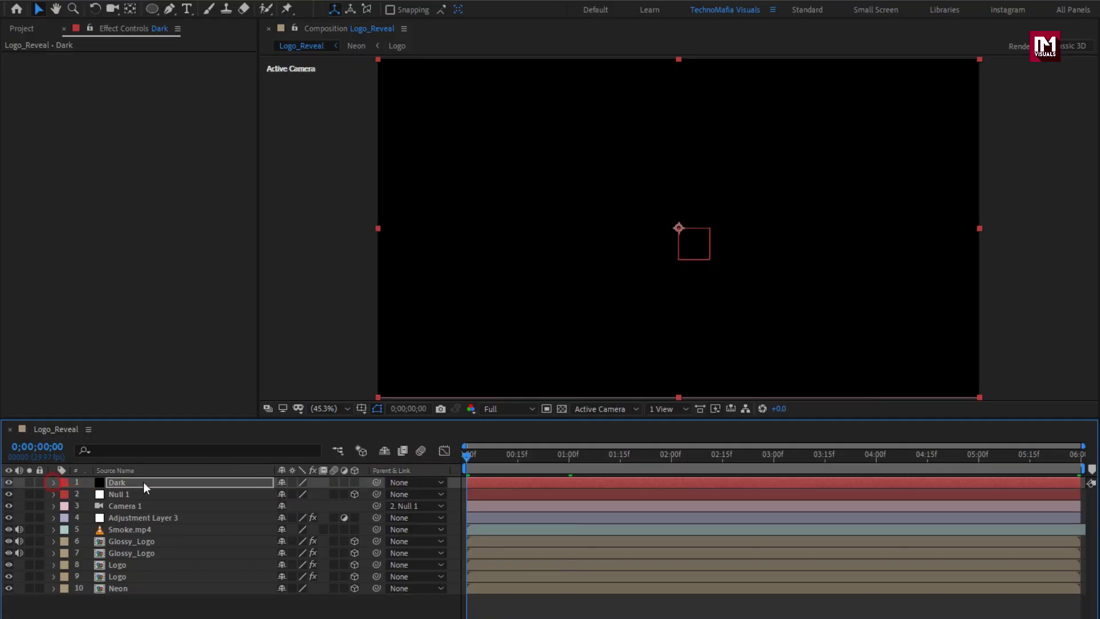
pyautogui.press('space')
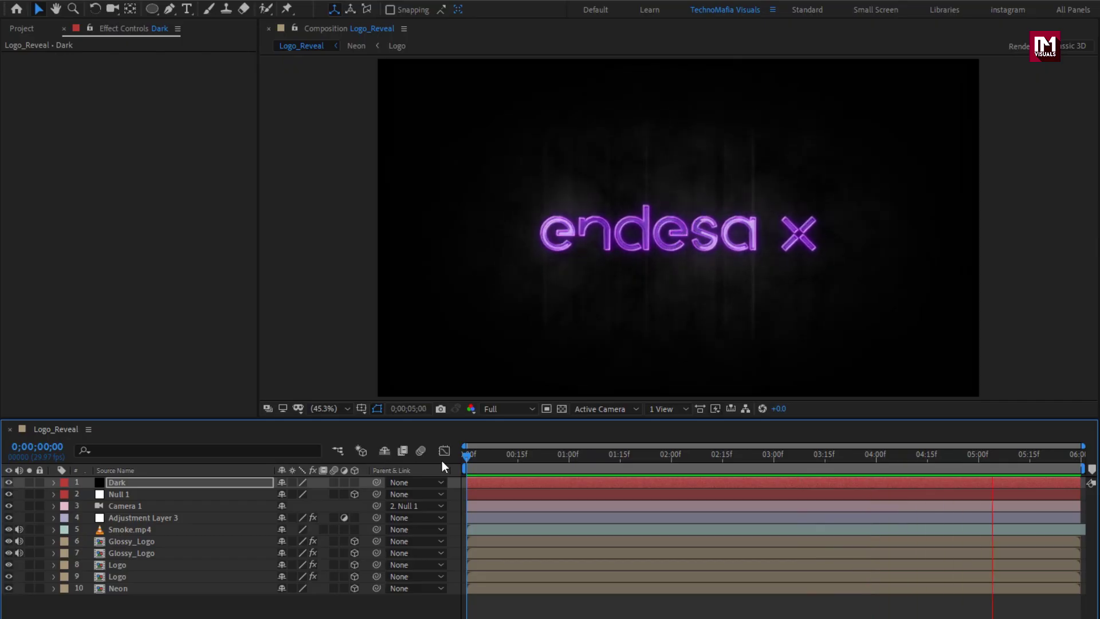
pyautogui.press('space')
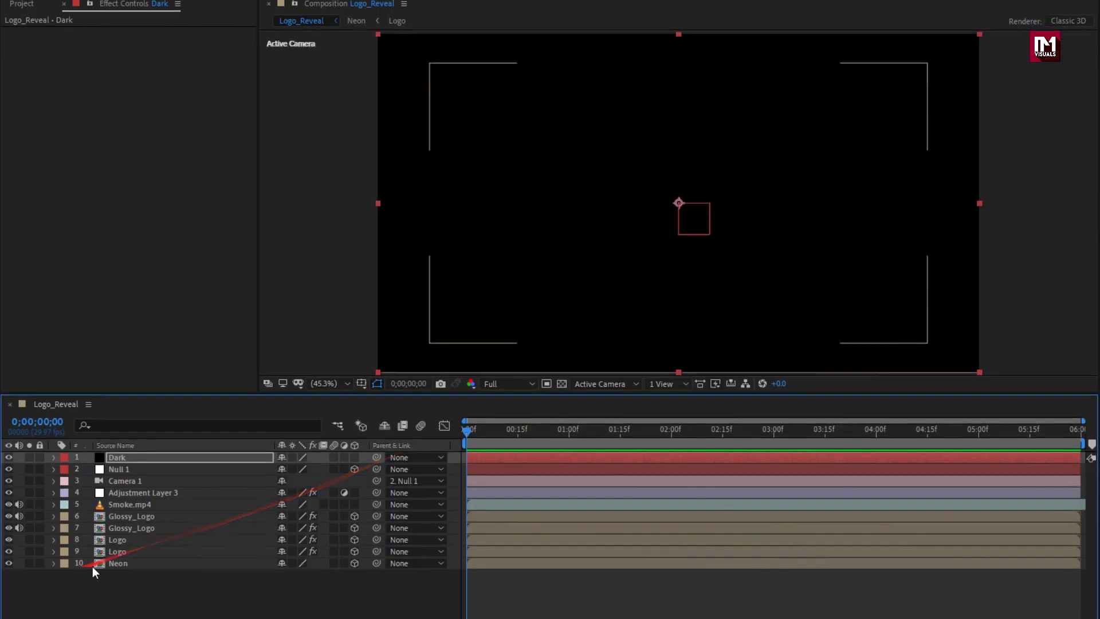
# Add an expression to the Neon layer's Opacity beginning with the lines posterizeTime(12); and probOff = 0.15;
pyautogui.click(118, 588)
pyautogui.press('t')
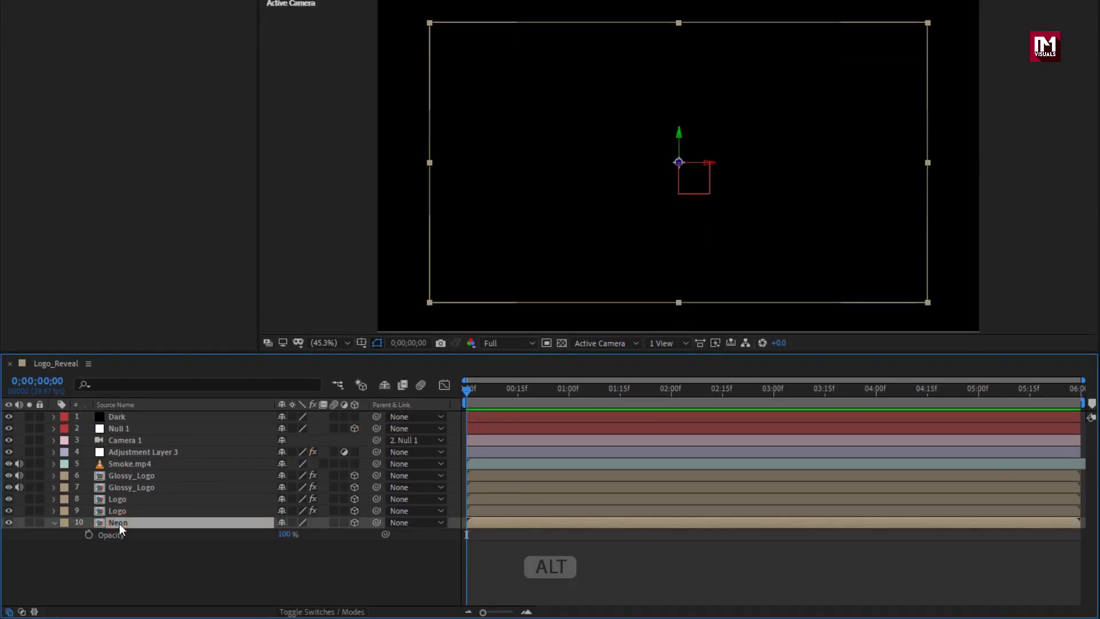
pyautogui.keyDown('alt'); pyautogui.click(87, 535); pyautogui.keyUp('alt')
pyautogui.write('pos')
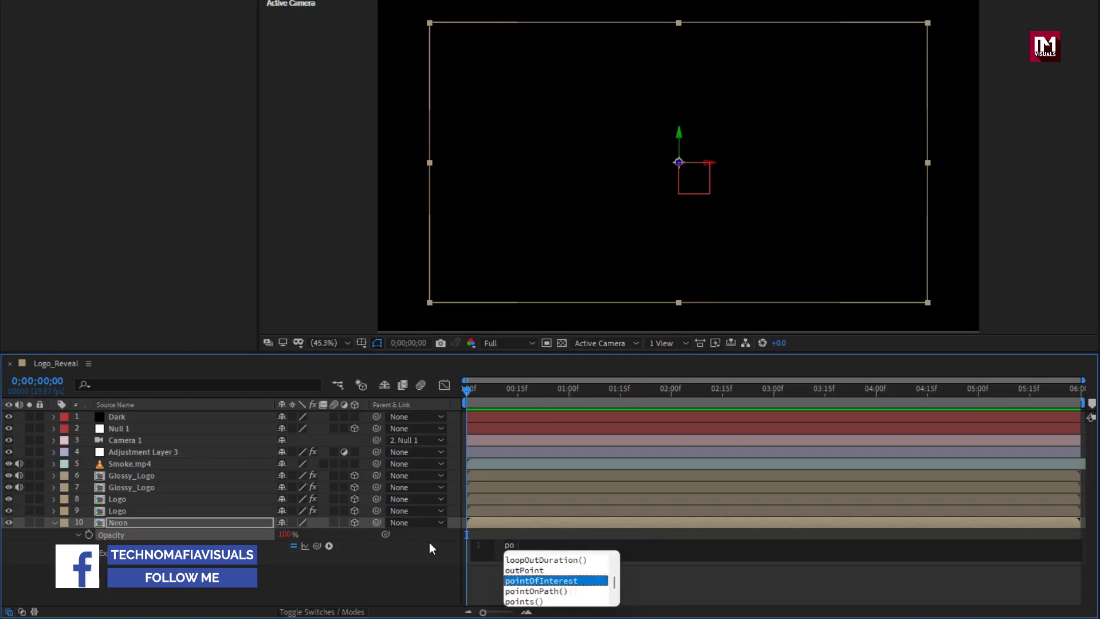
pyautogui.press('Down')
pyautogui.press('Return')
pyautogui.write('(12);')
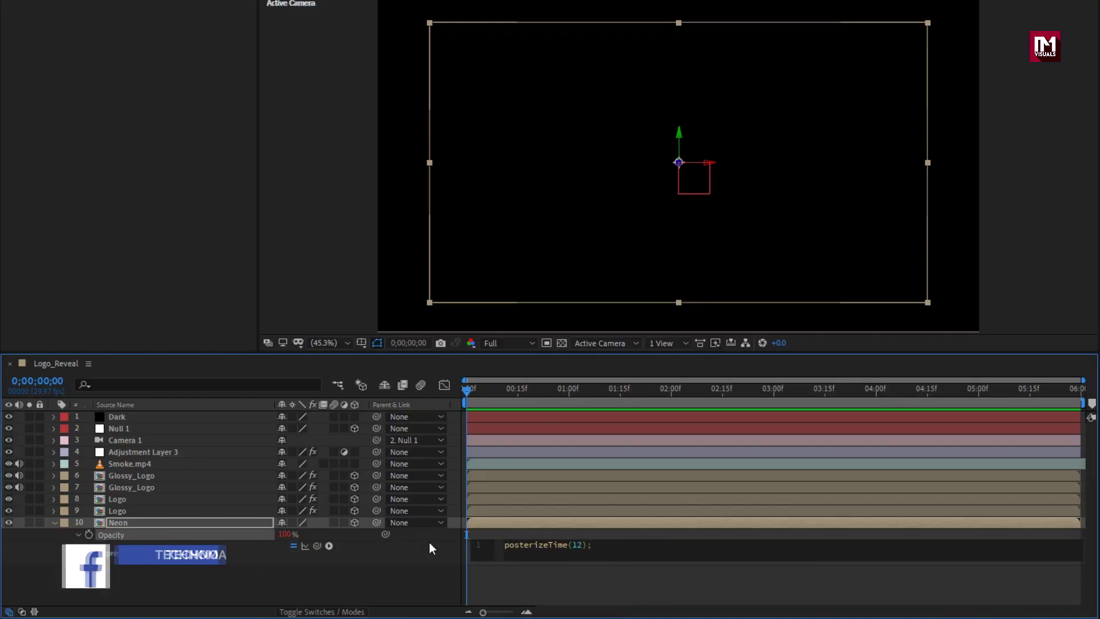
pyautogui.press('Return')
pyautogui.write('probOff = ')
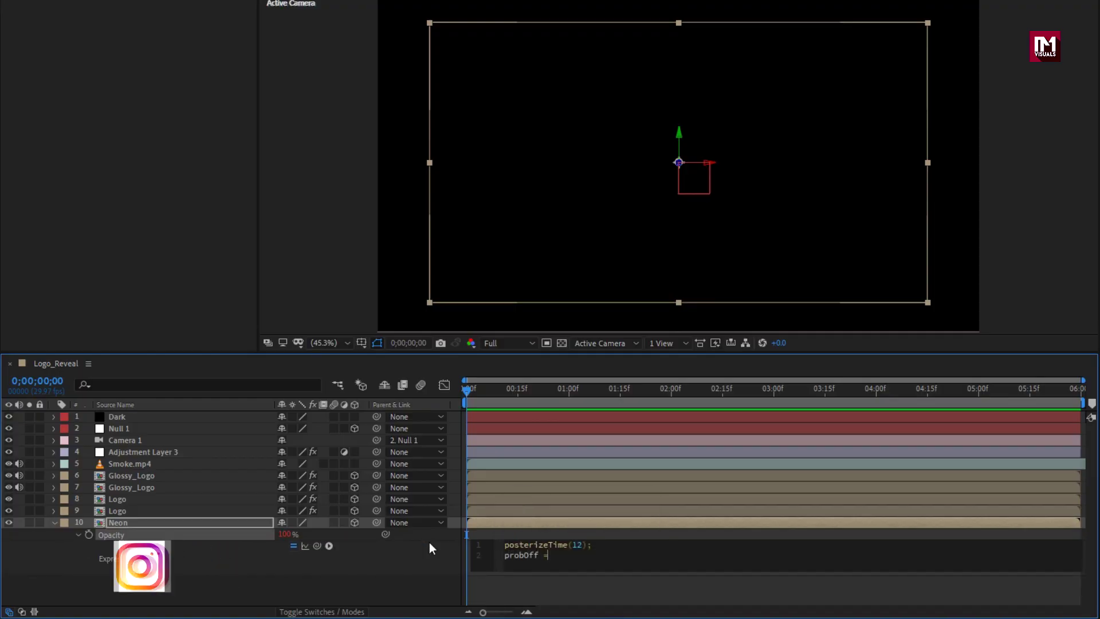
pyautogui.write('0.01;')
pyautogui.press('Return')
pyautogui.press('Return')
# Complete the Opacity expression with if(random() < probOff){ 0; } else { 100; } and apply it
pyautogui.write('if')
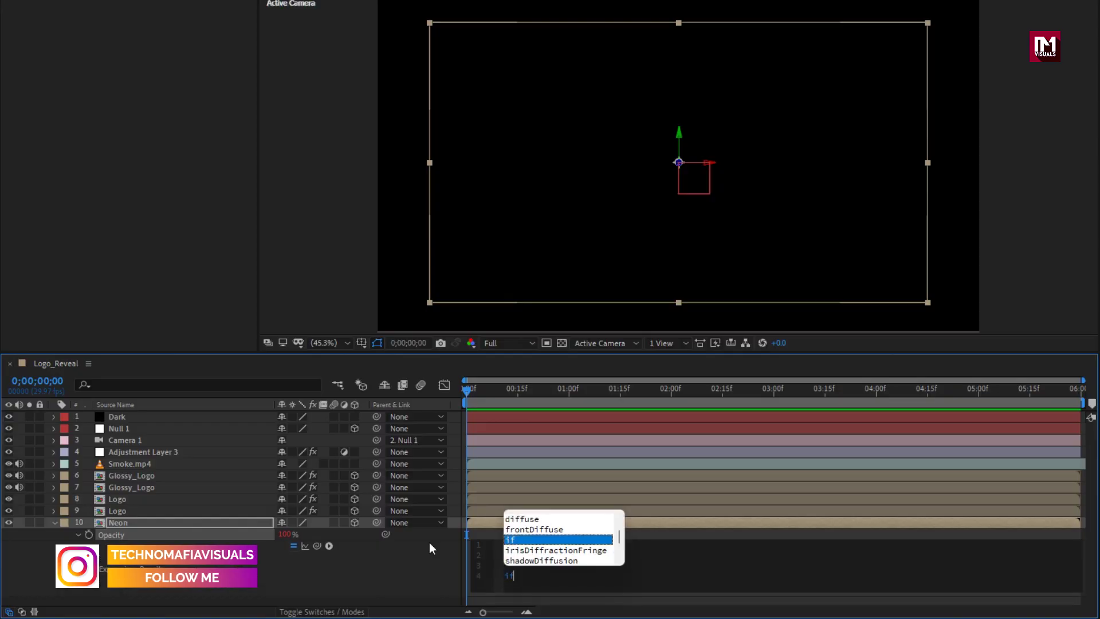
pyautogui.write('(random(')
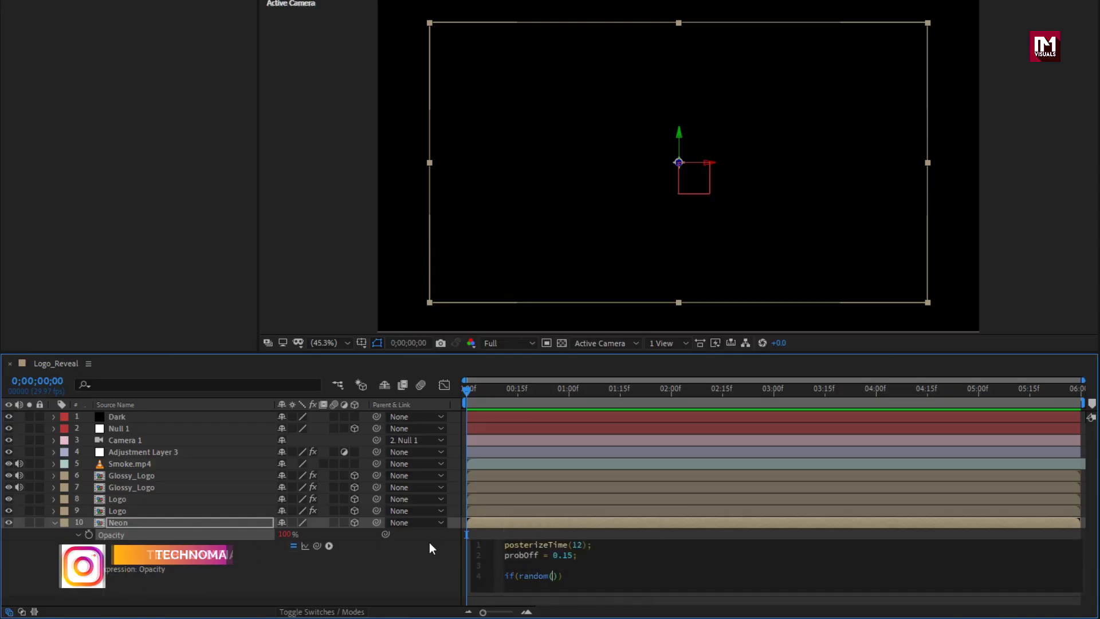
pyautogui.write(') < probOff)')
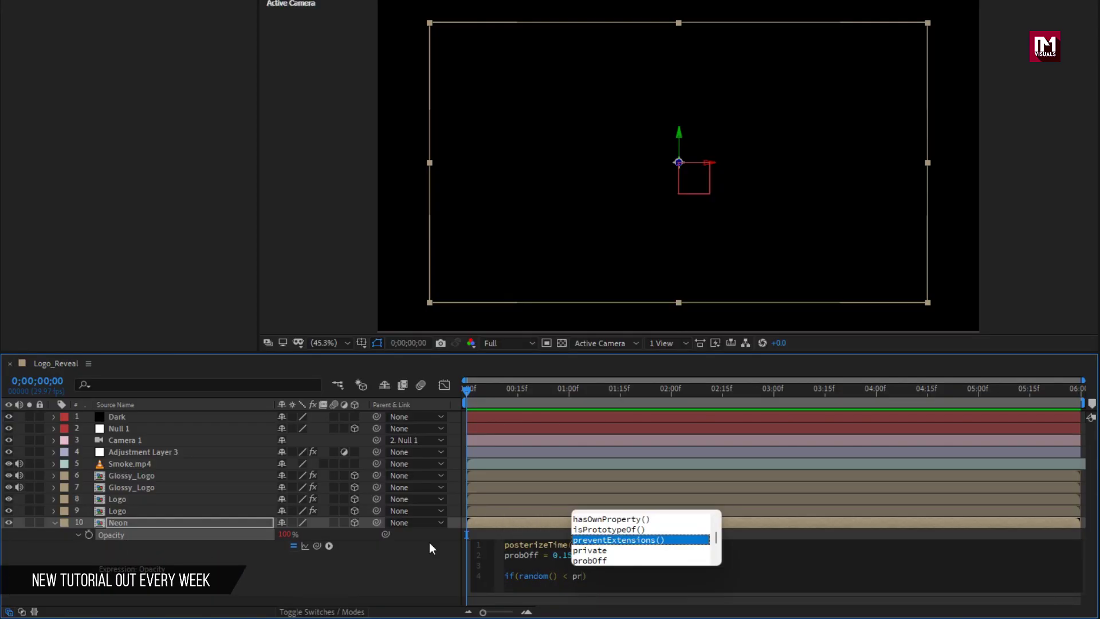
pyautogui.write('{')
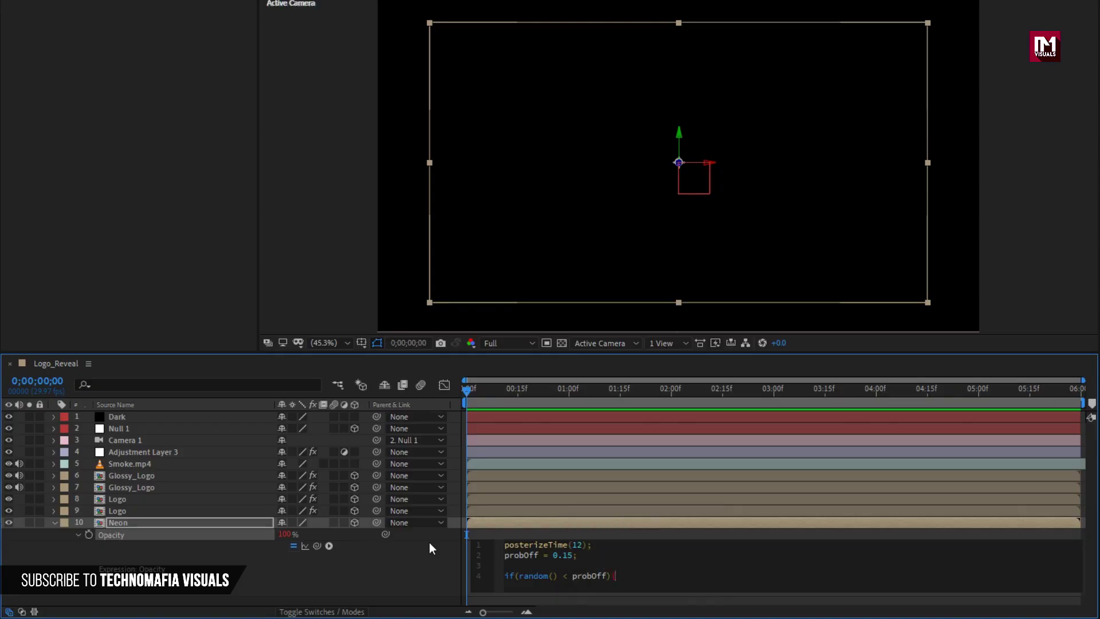
pyautogui.write(' 0')
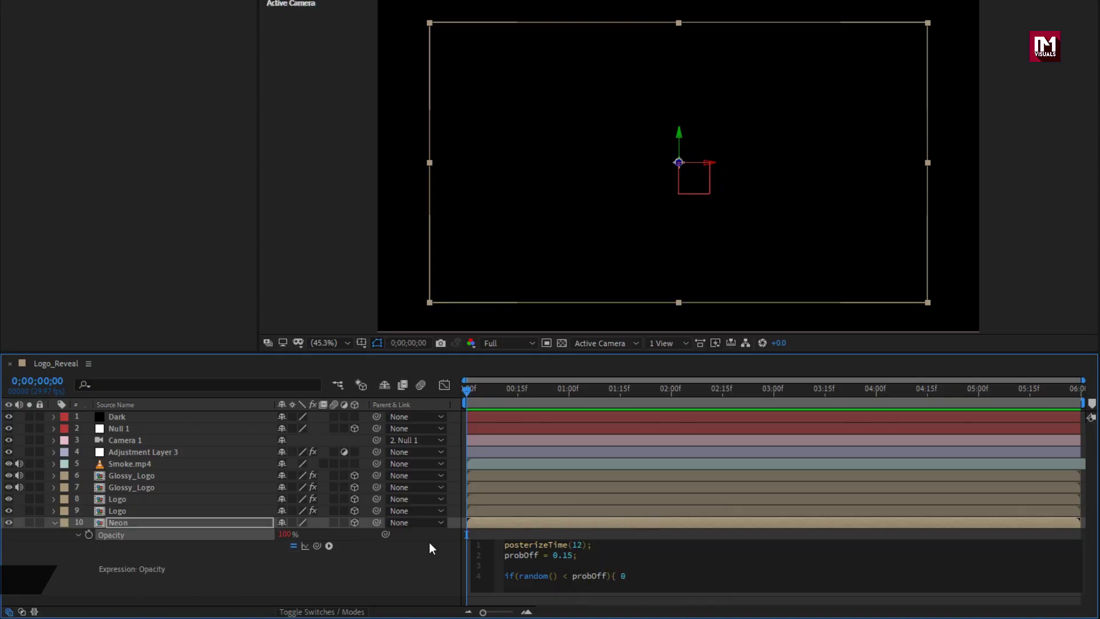
pyautogui.write('; }')
pyautogui.press('Return')
pyautogui.write('else {')
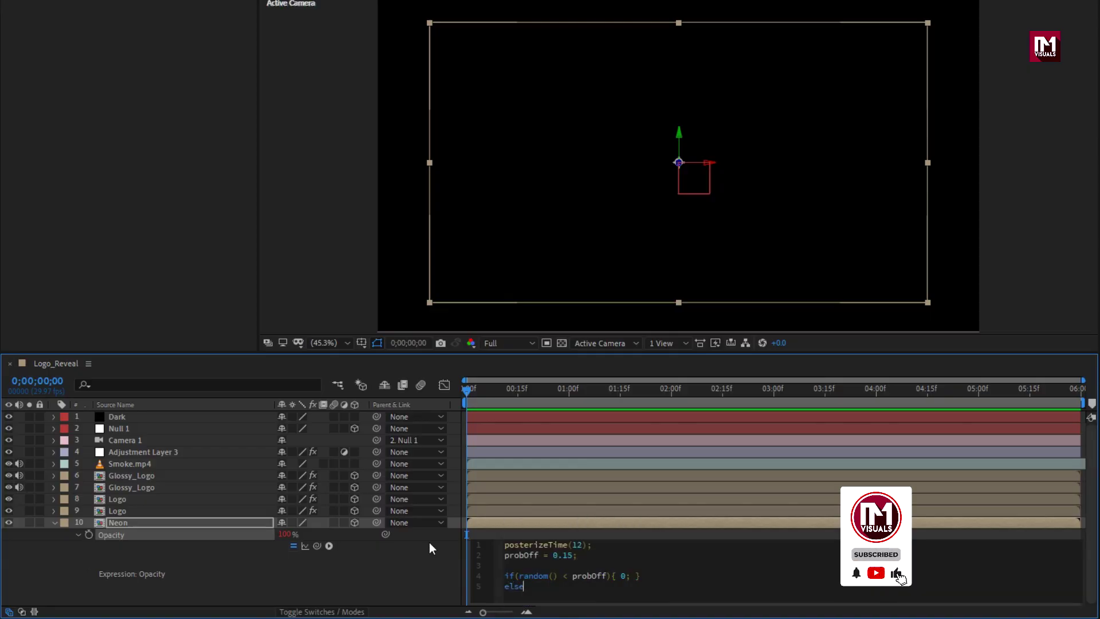
pyautogui.press('Return')
pyautogui.write('100;')
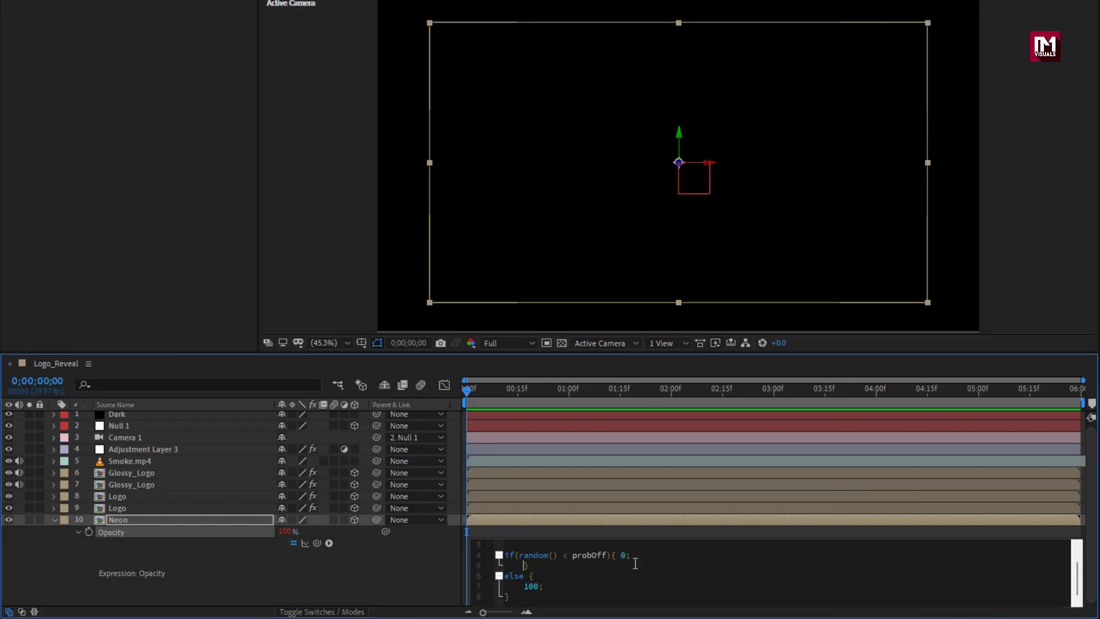
pyautogui.click(641, 514)
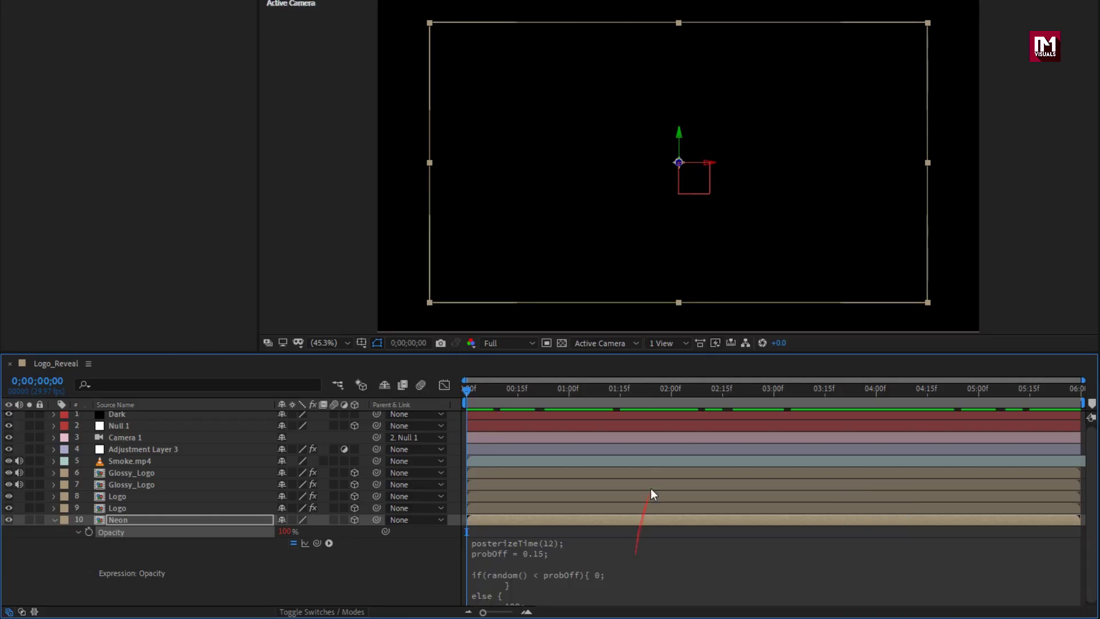
# Check the Neon flicker at several times, including 0;00;03;04, and preview the animation from 0;00;00;00
pyautogui.click(713, 394)
pyautogui.click(785, 394)
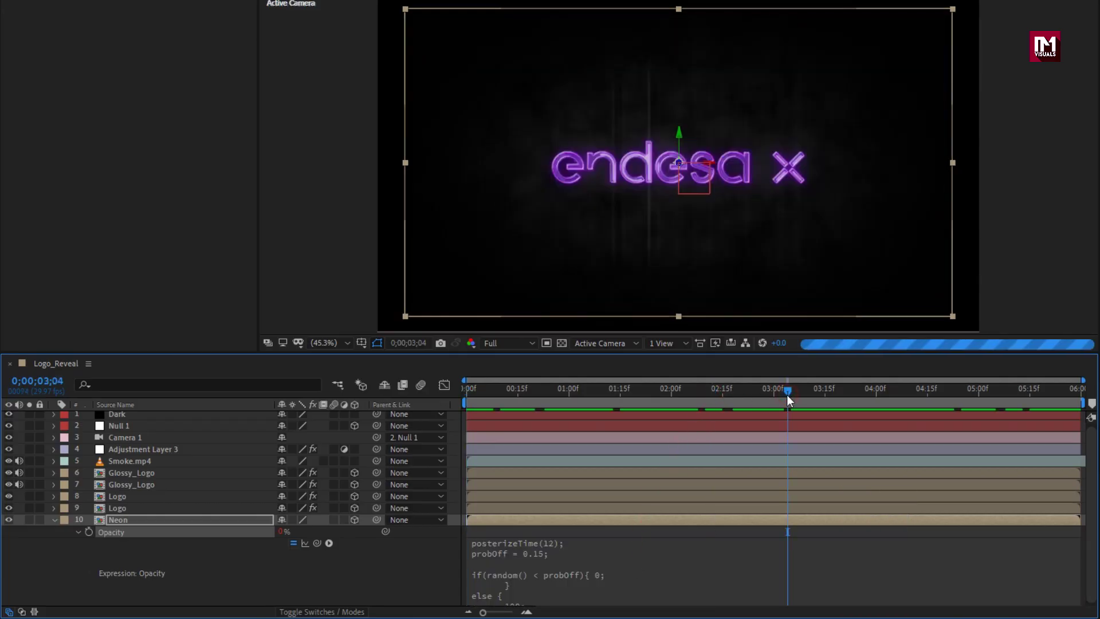
pyautogui.click(462, 392)
pyautogui.press('space')
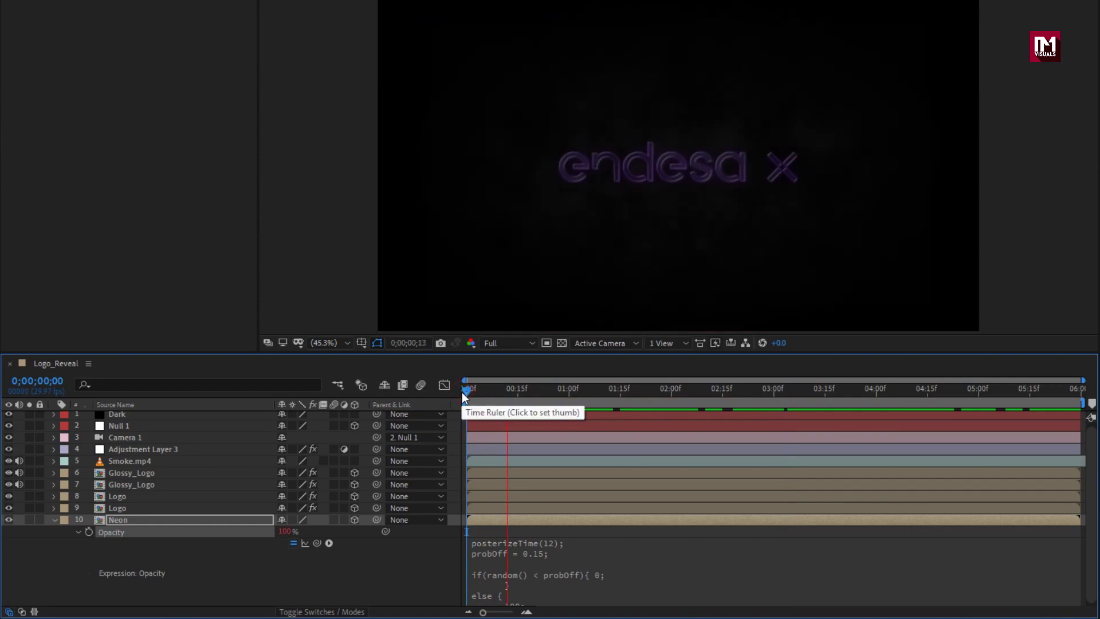